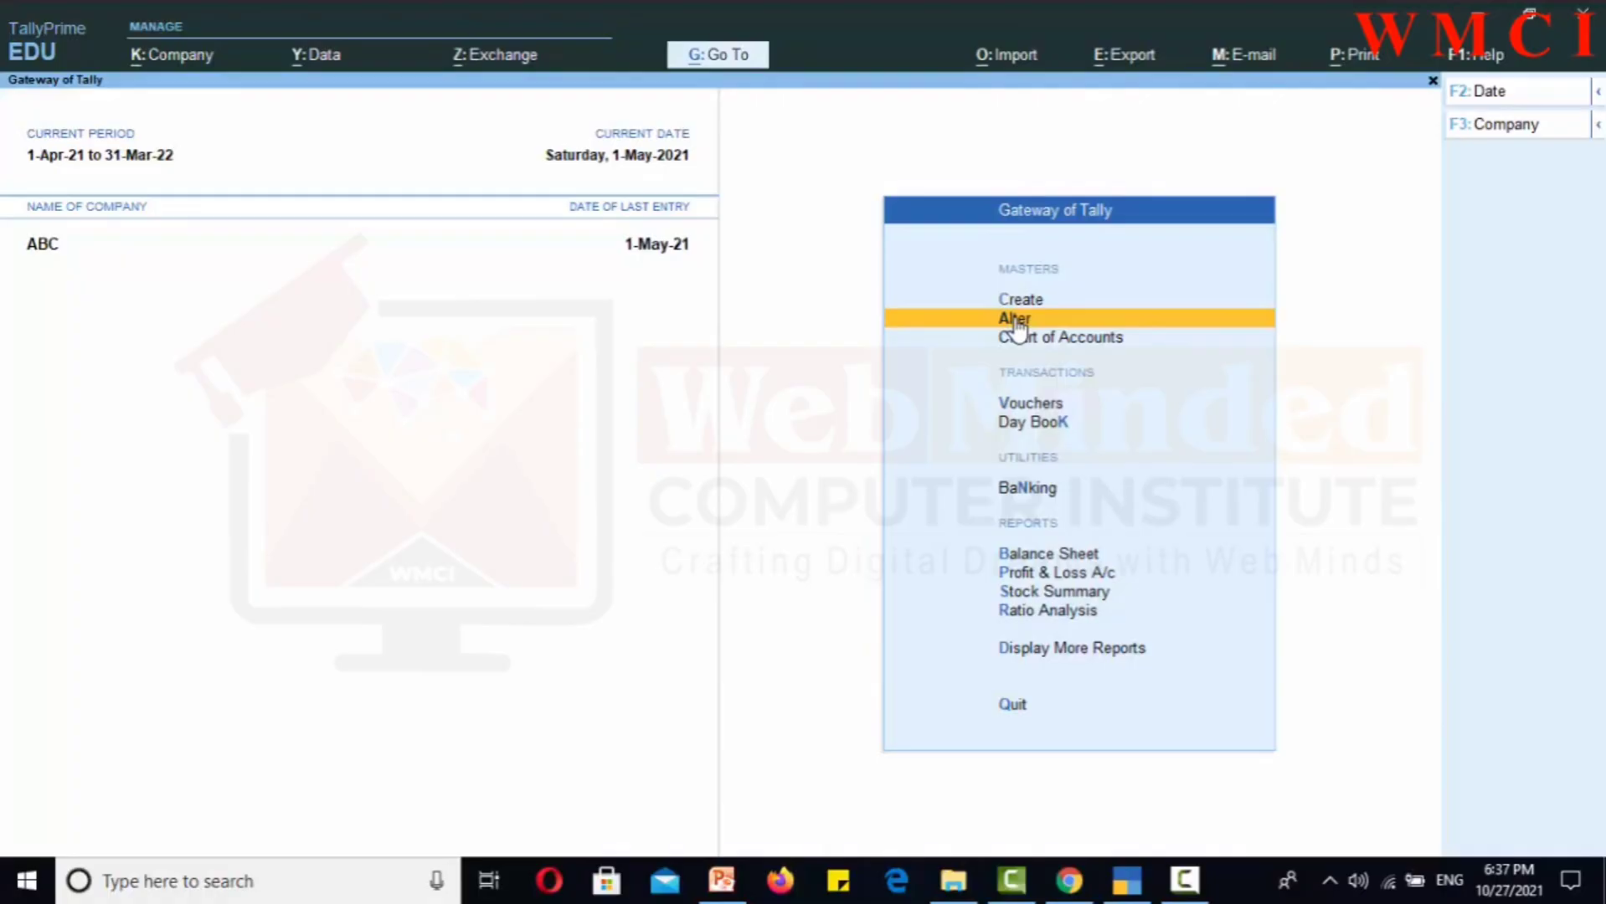
# Look through the company's existing ledgers in the master alteration list
pyautogui.click(1017, 319)
pyautogui.press('Down')
pyautogui.press('Return')
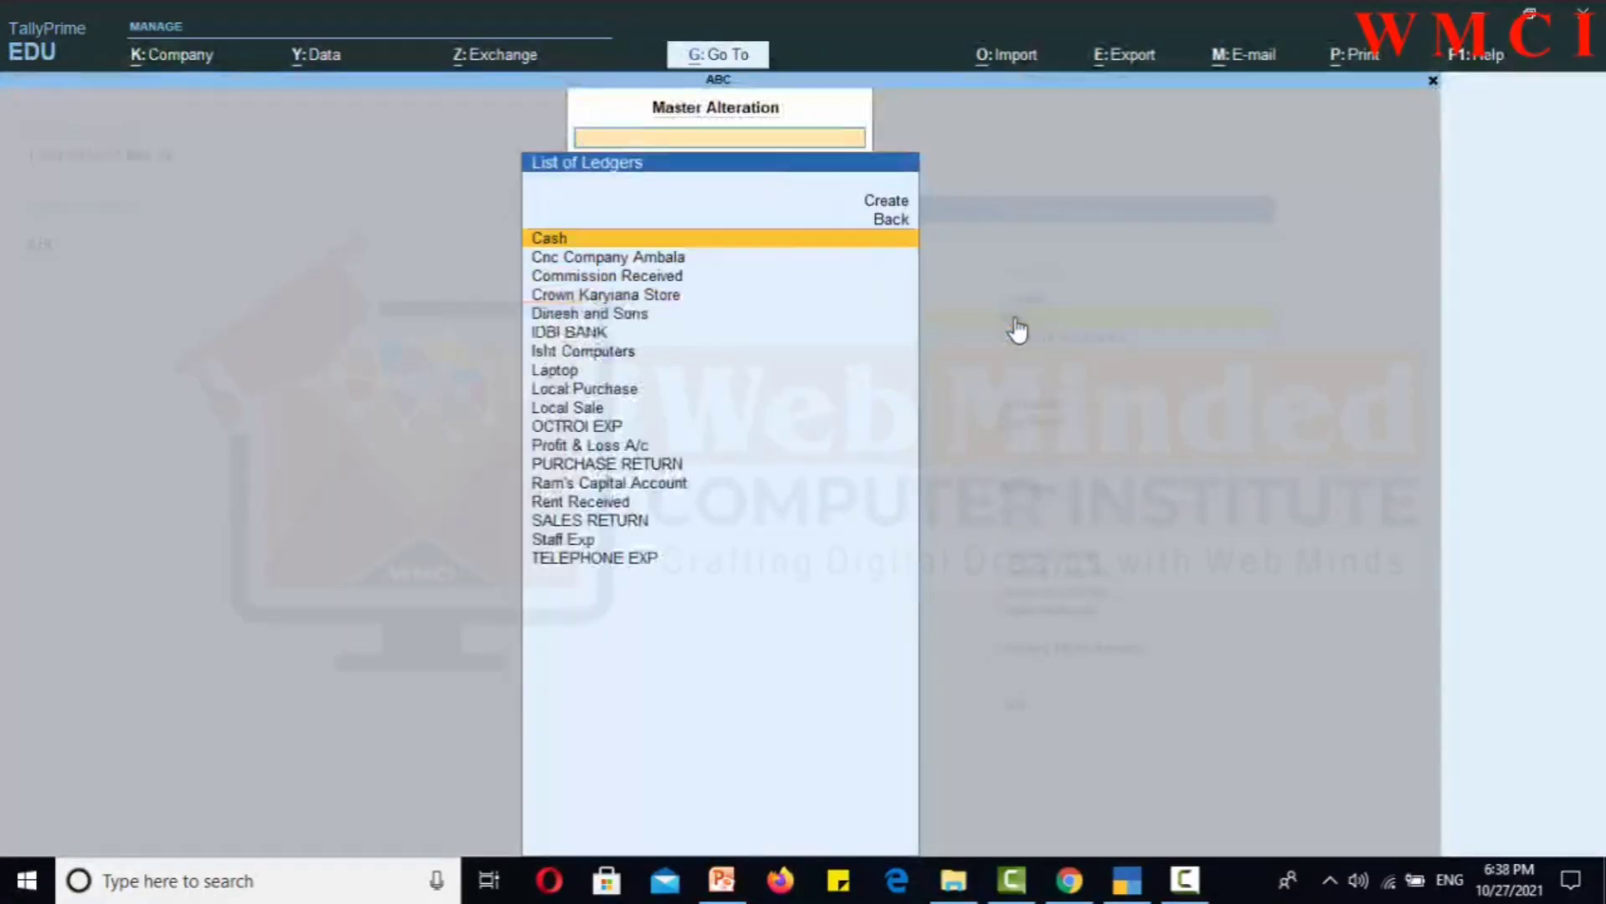
pyautogui.press('Down')
pyautogui.press('Down')
pyautogui.press('Down')
pyautogui.press('Down')
pyautogui.press('Down')
pyautogui.press('Down')
pyautogui.press('Down')
pyautogui.press('Down')
pyautogui.press('Down')
pyautogui.press('Down')
pyautogui.press('Down')
pyautogui.press('Down')
pyautogui.press('Down')
pyautogui.press('Down')
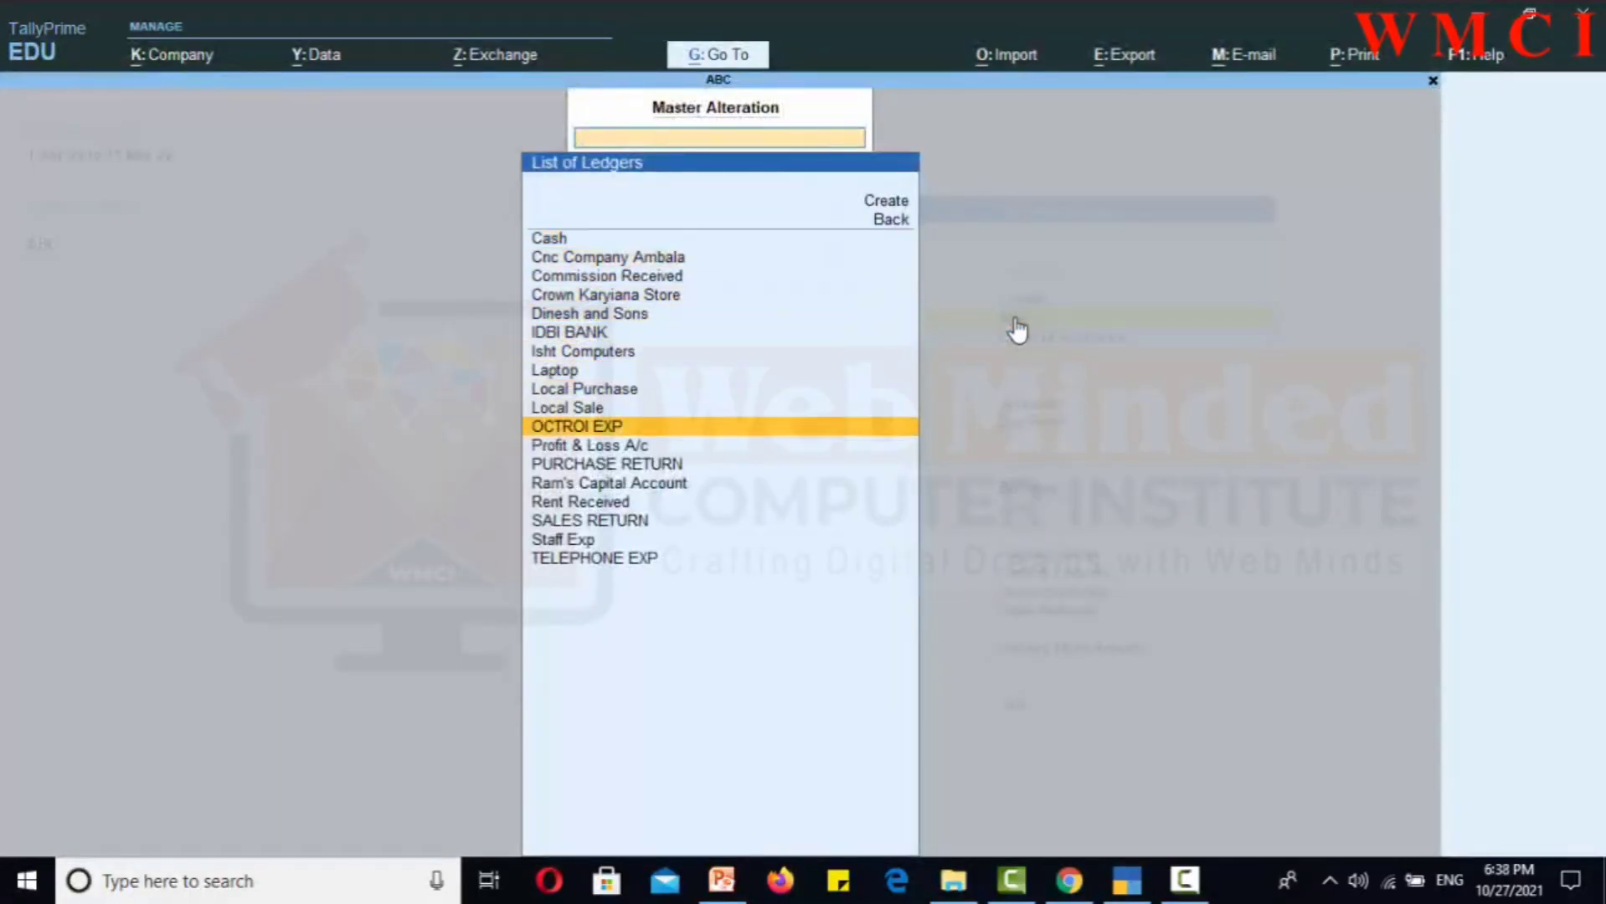
pyautogui.press('Down')
pyautogui.press('Down')
pyautogui.press('Down')
pyautogui.press('Up')
pyautogui.press('Up')
pyautogui.press('Up')
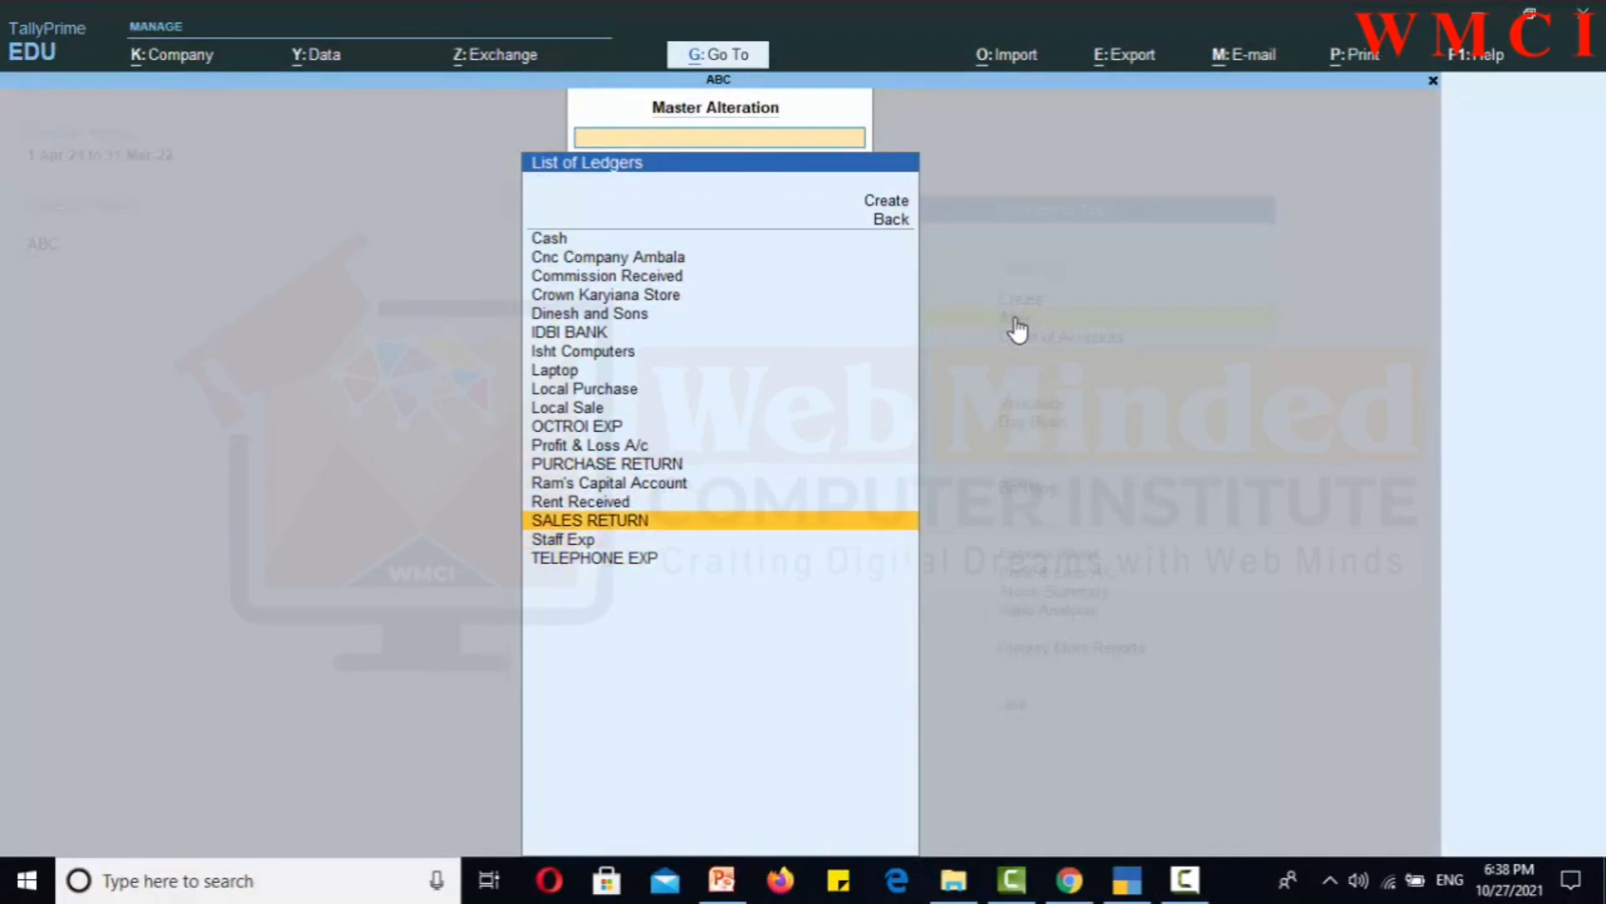
pyautogui.press('Escape')
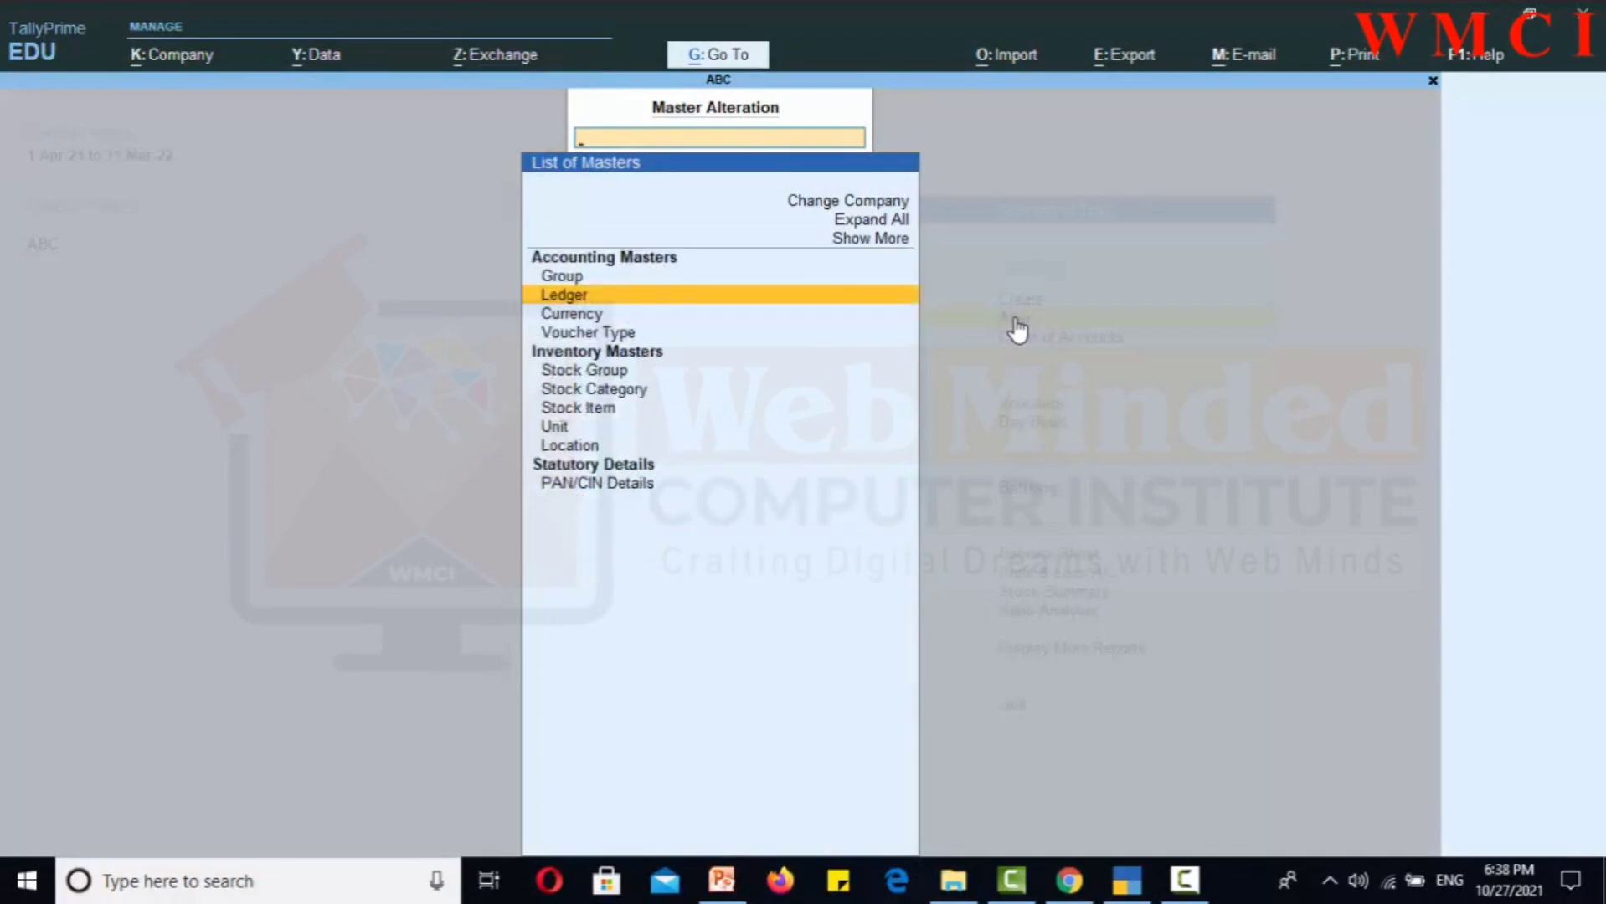
pyautogui.press('Return')
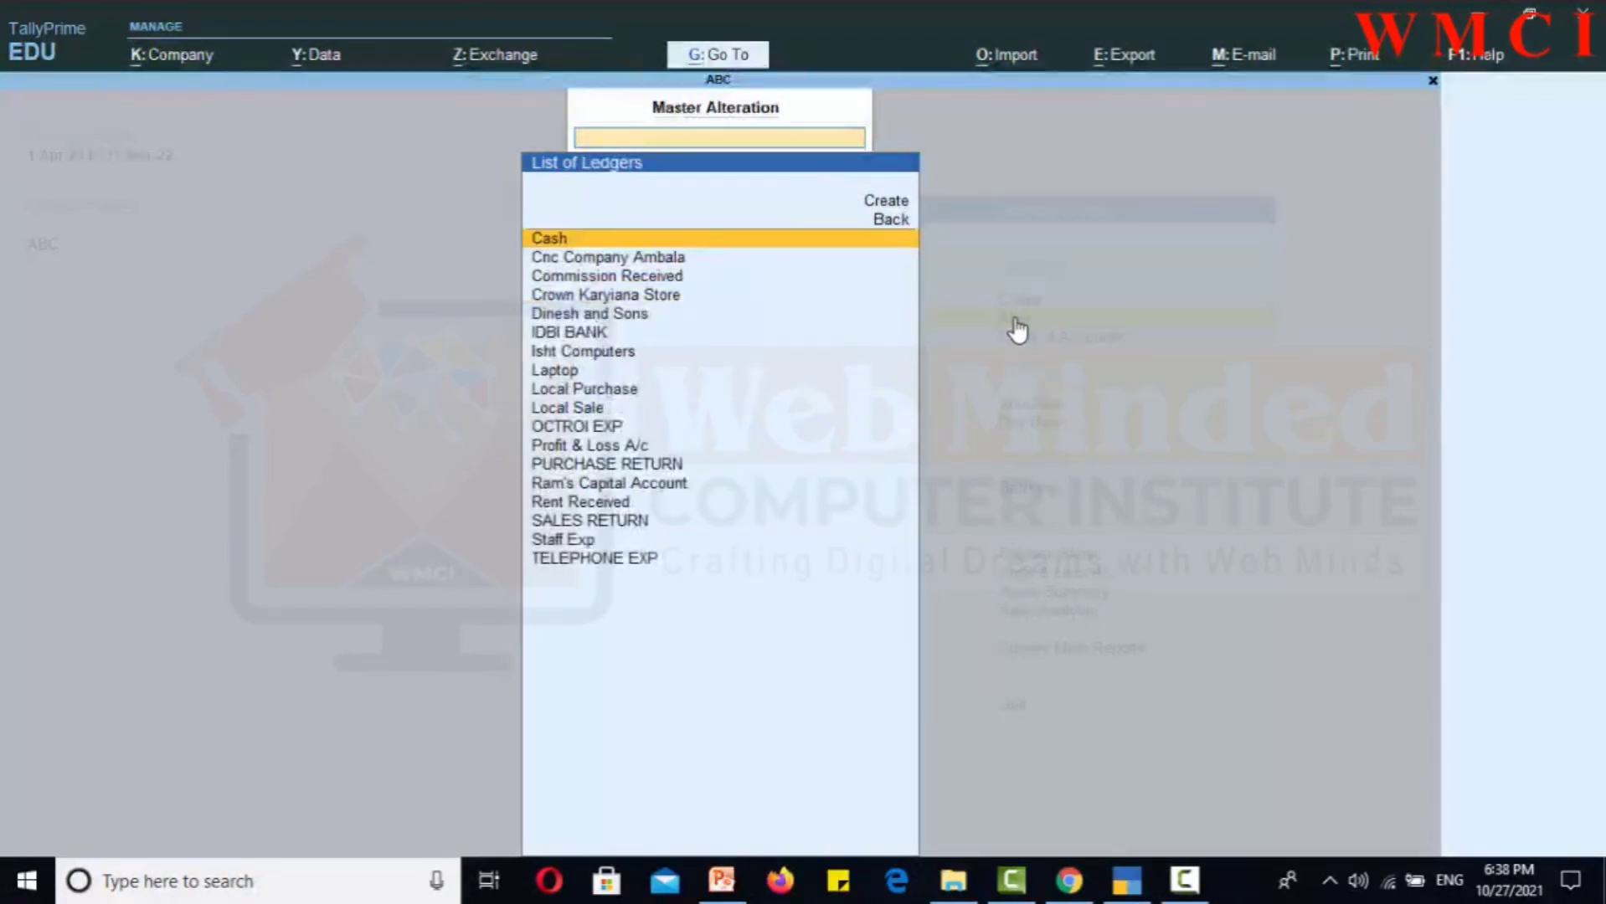
pyautogui.press('Escape')
pyautogui.press('Escape')
# Start a new ledger named Plant and Machinery and place it under Fixed Assets
pyautogui.press('Up')
pyautogui.press('Return')
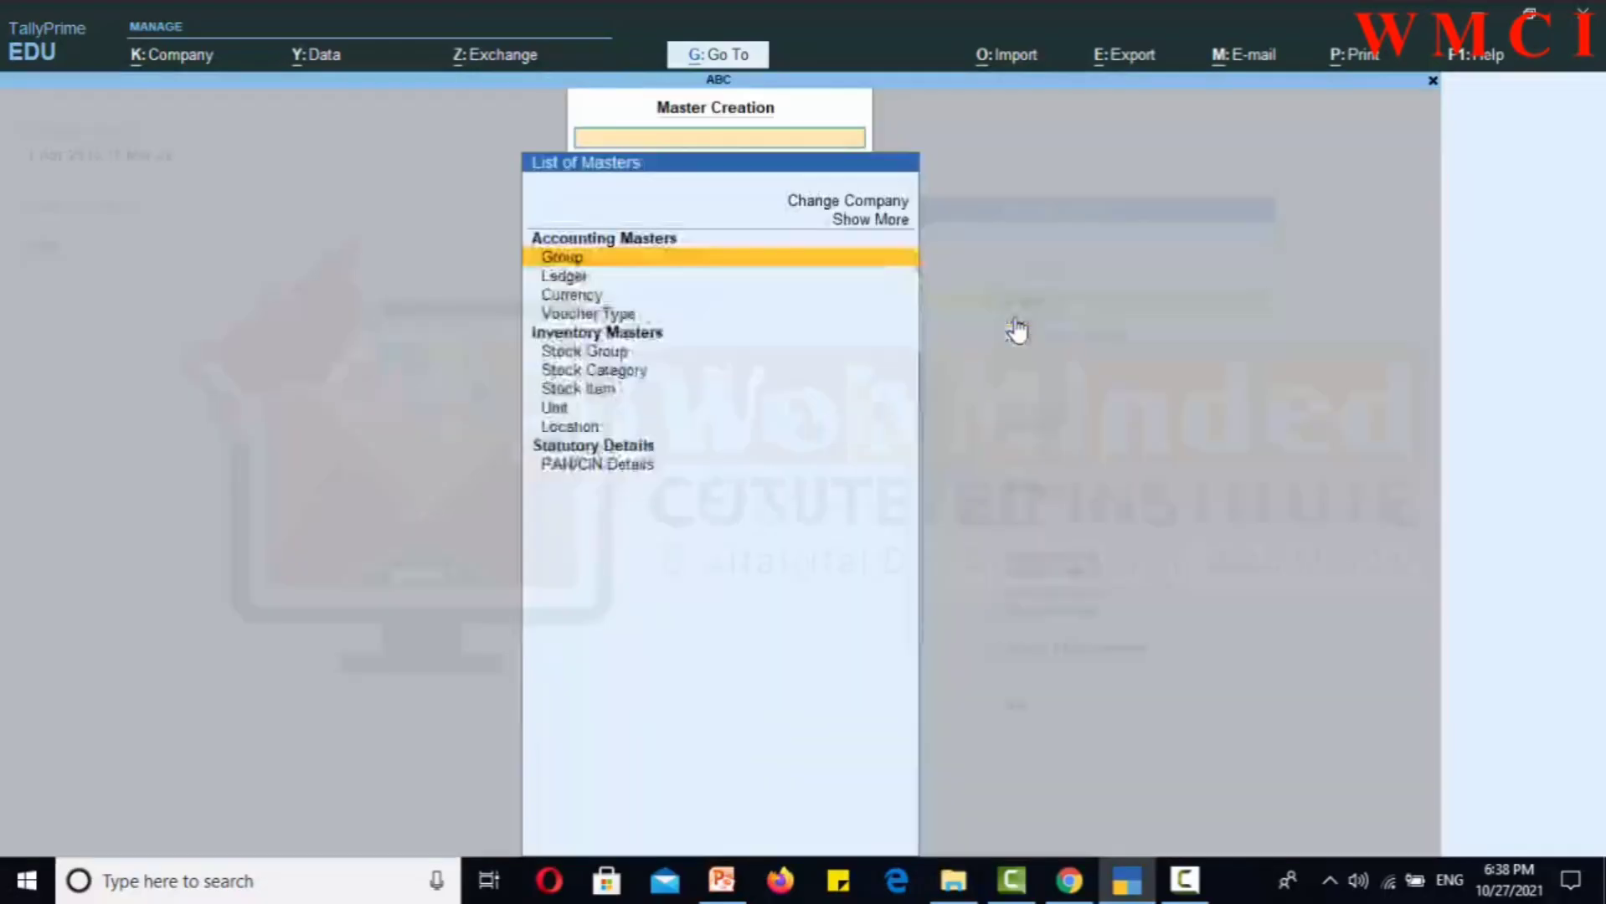
pyautogui.press('Down')
pyautogui.press('Return')
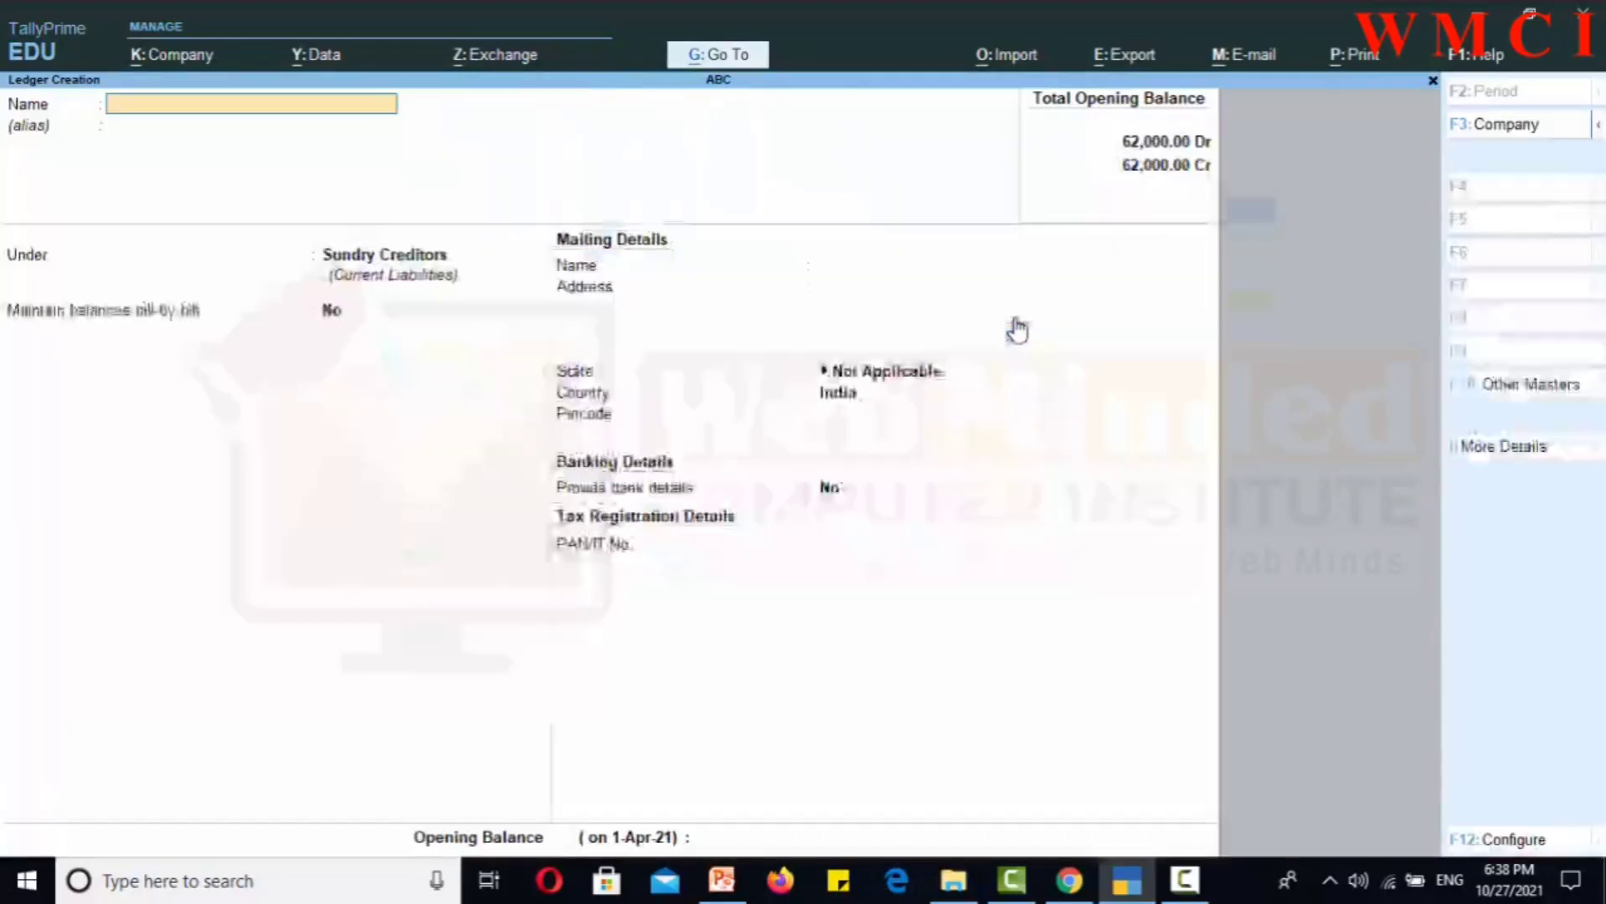
pyautogui.write('Plant and Machinery')
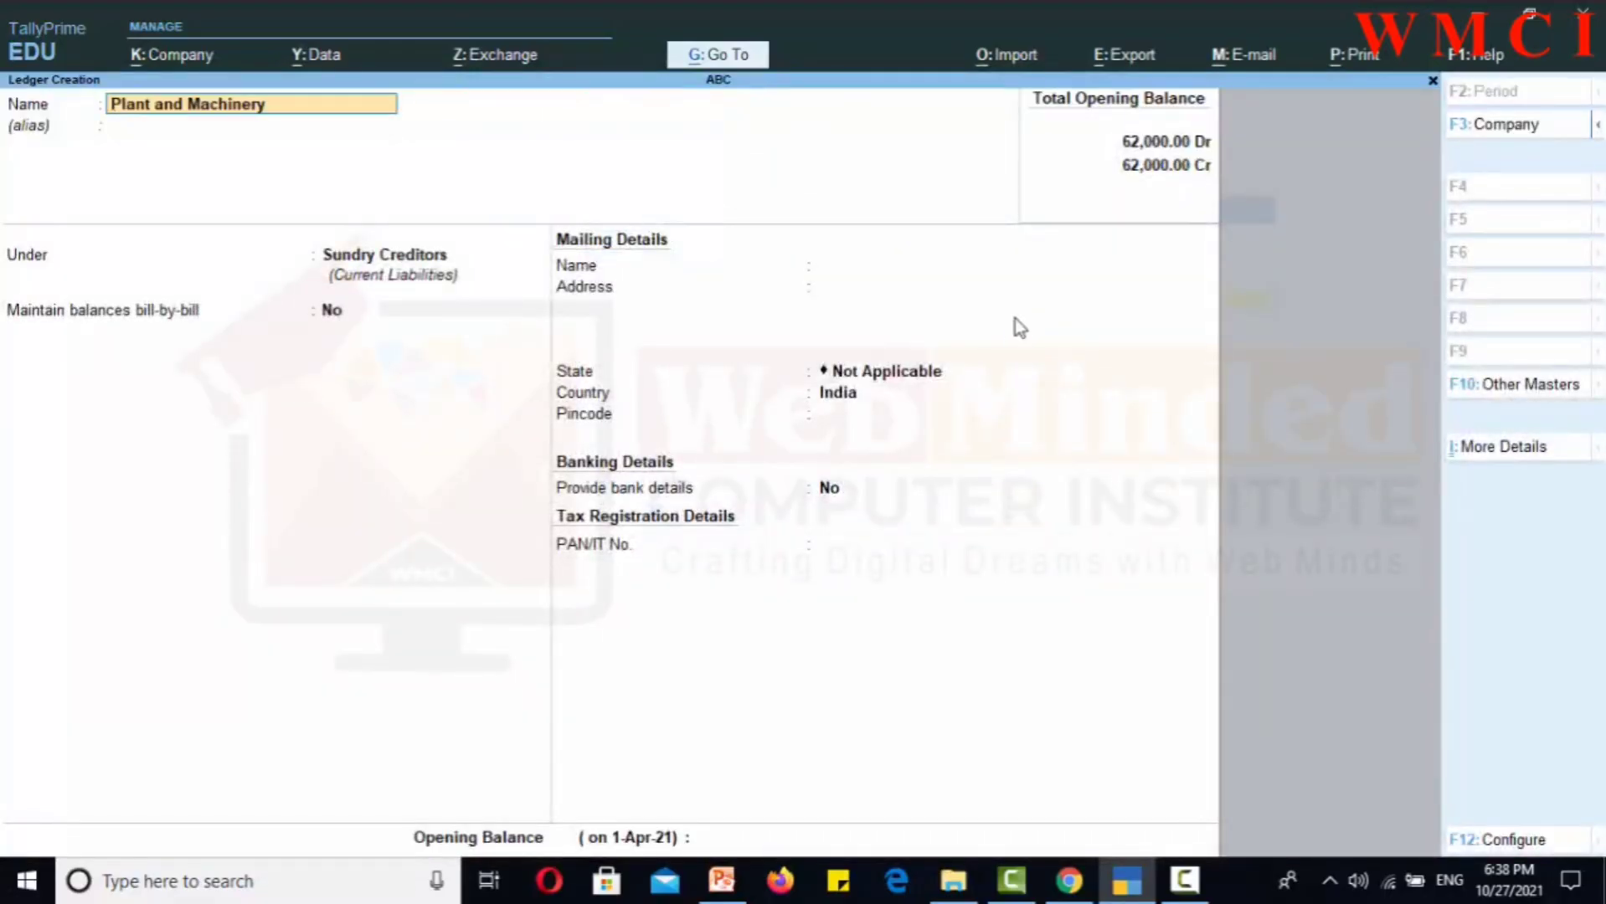
pyautogui.press('Return')
pyautogui.press('Return')
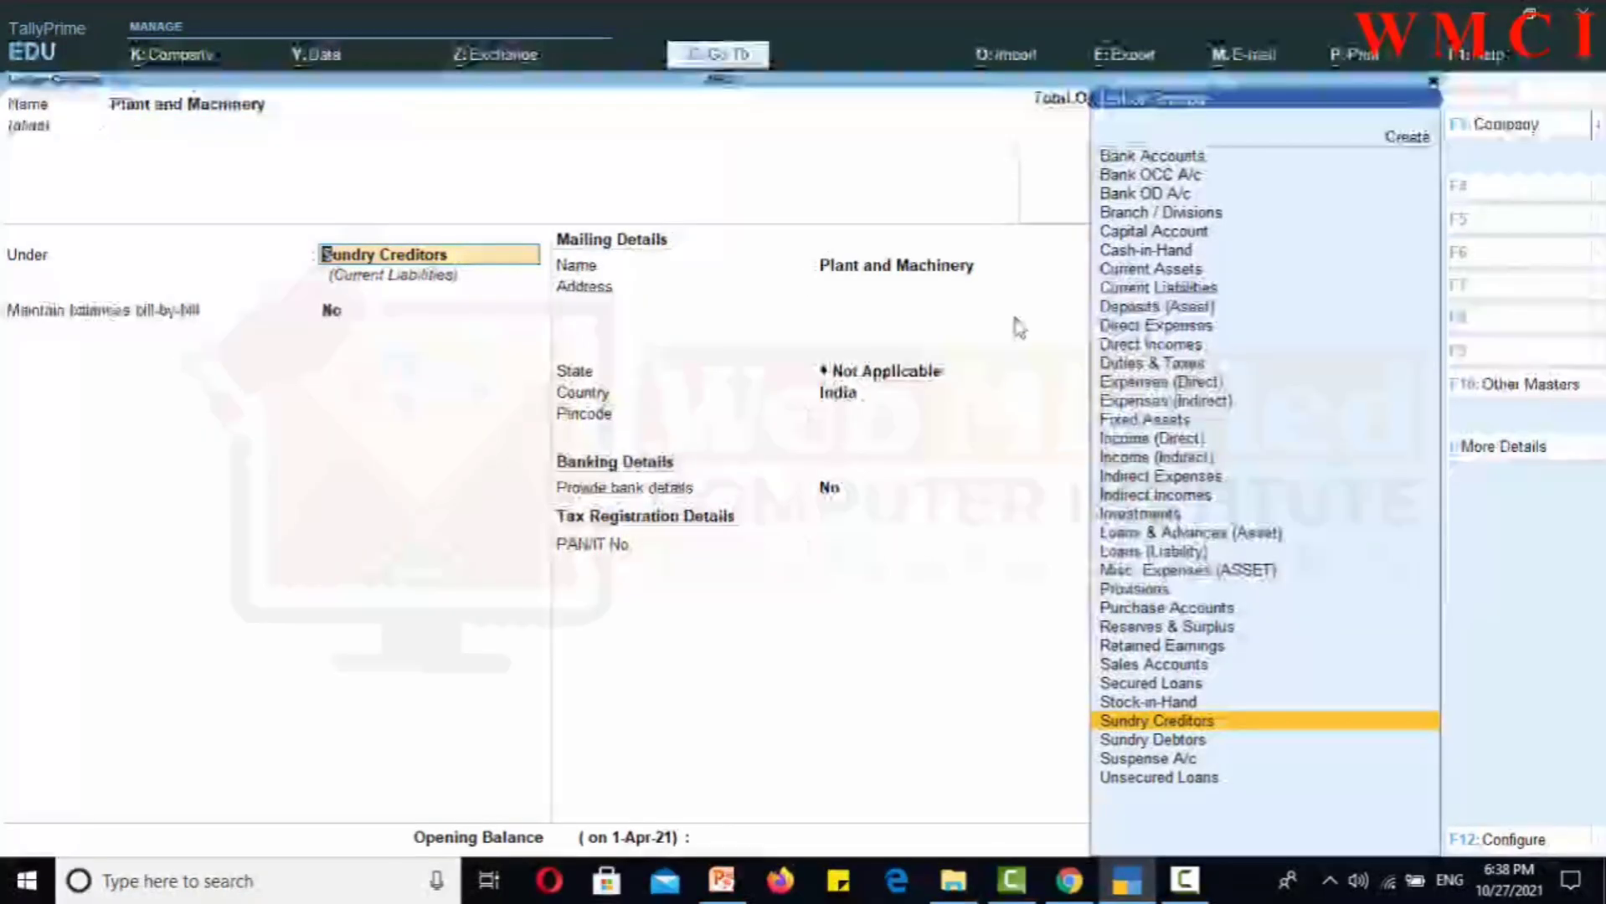
pyautogui.write('fi')
pyautogui.press('Return')
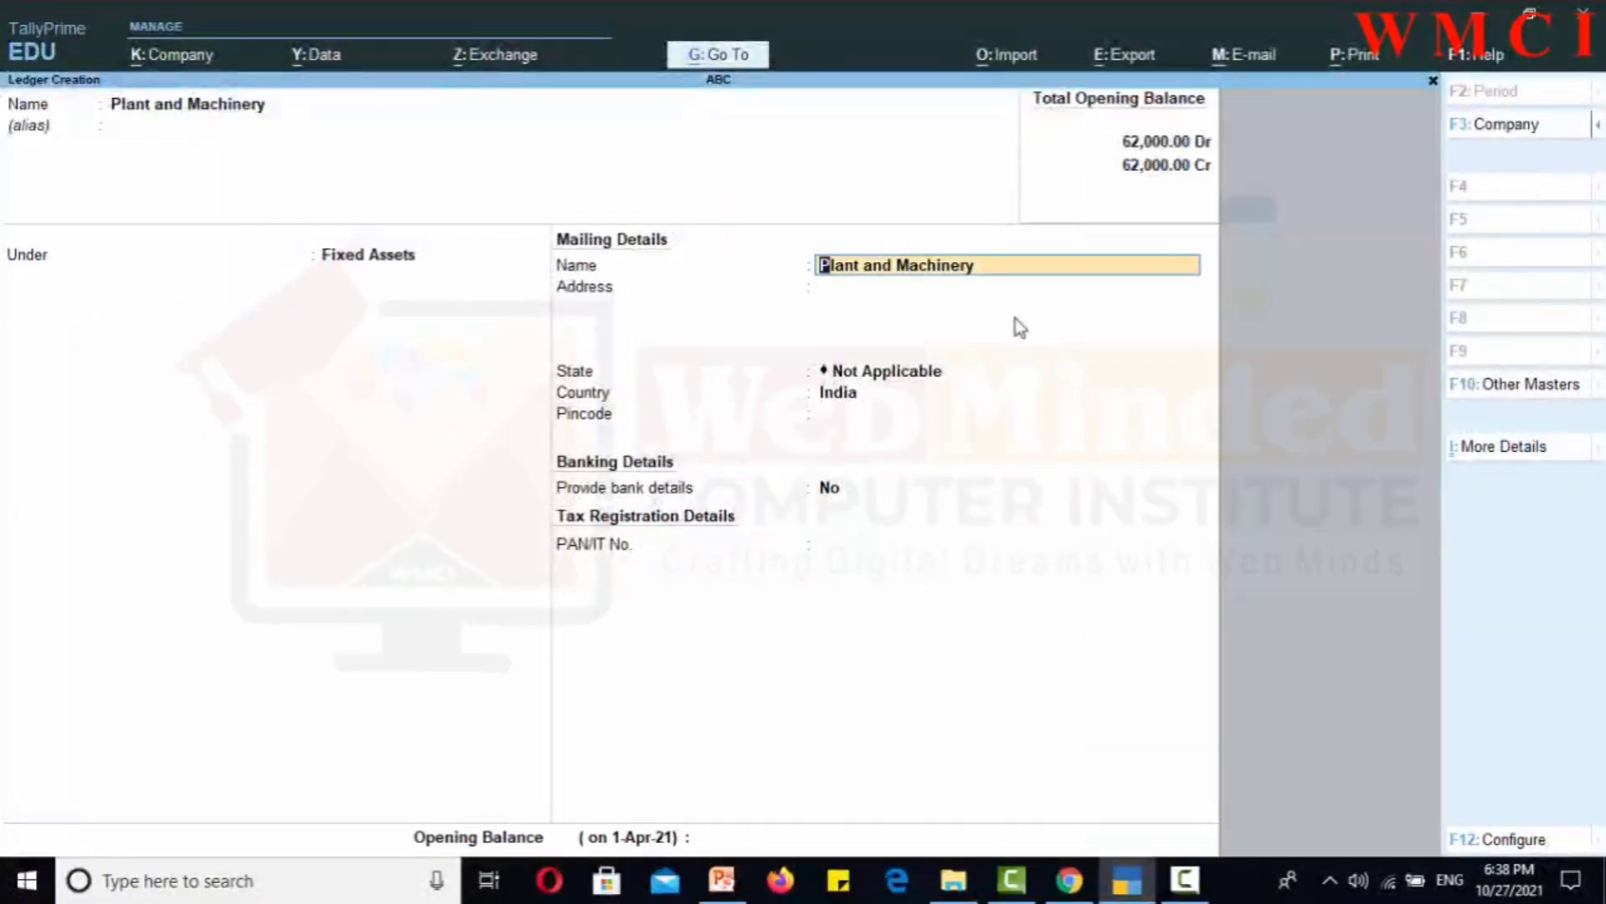
# Keep the default mailing, bank and tax details, set the opening balance to 200000, and save the Plant and Machinery ledger
pyautogui.press('Return')
pyautogui.press('Return')
pyautogui.press('Return')
pyautogui.press('Return')
pyautogui.press('Return')
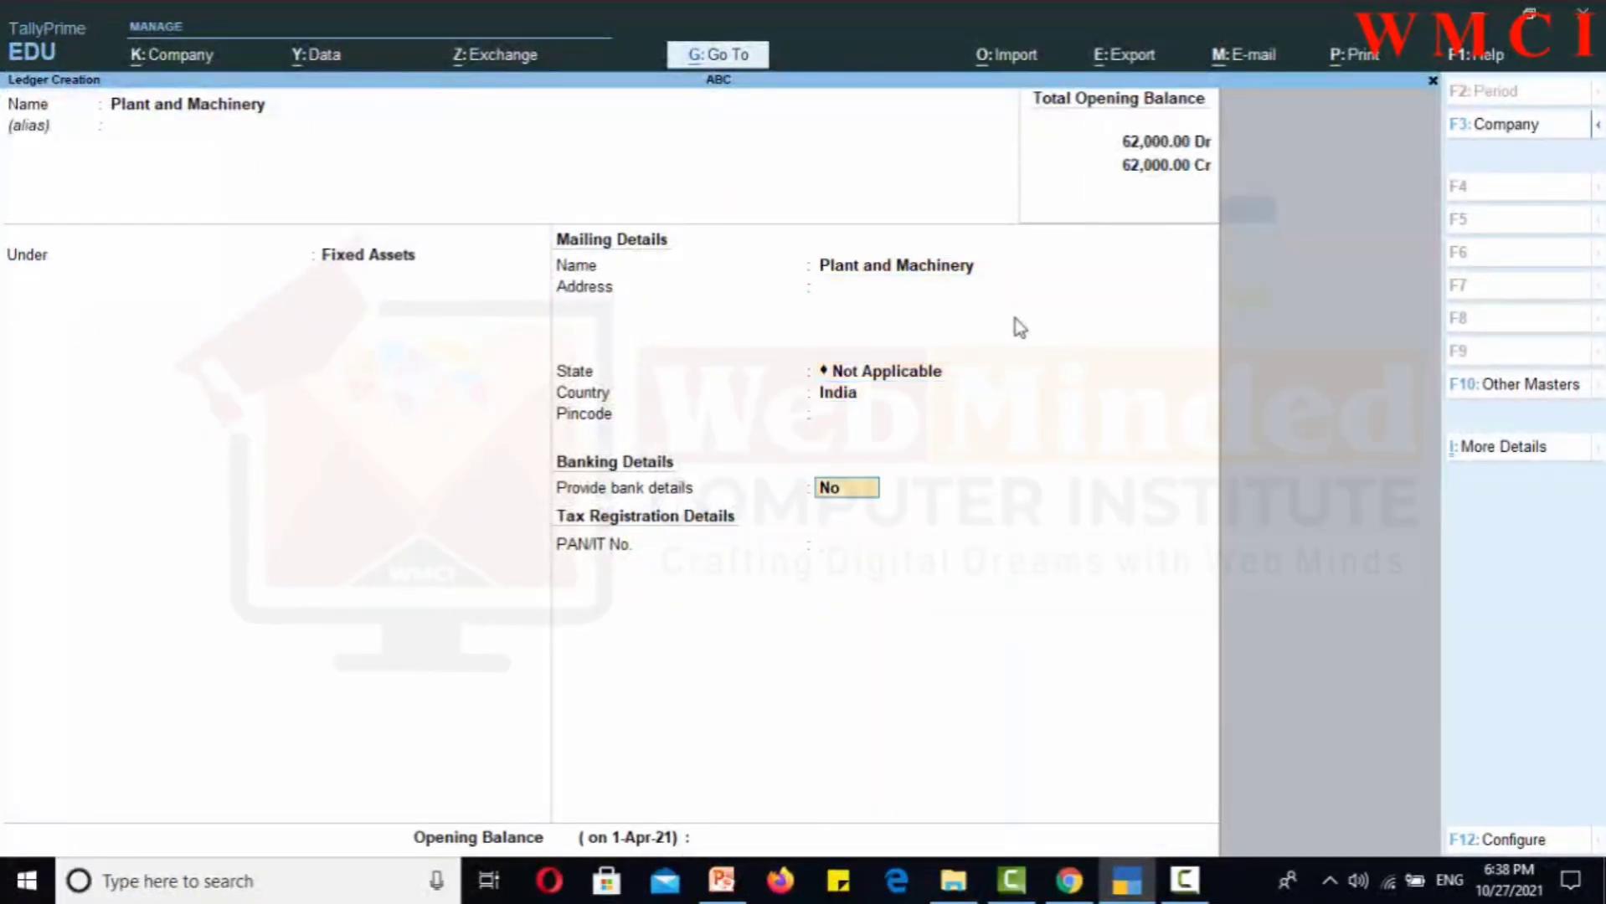
pyautogui.press('Return')
pyautogui.press('Return')
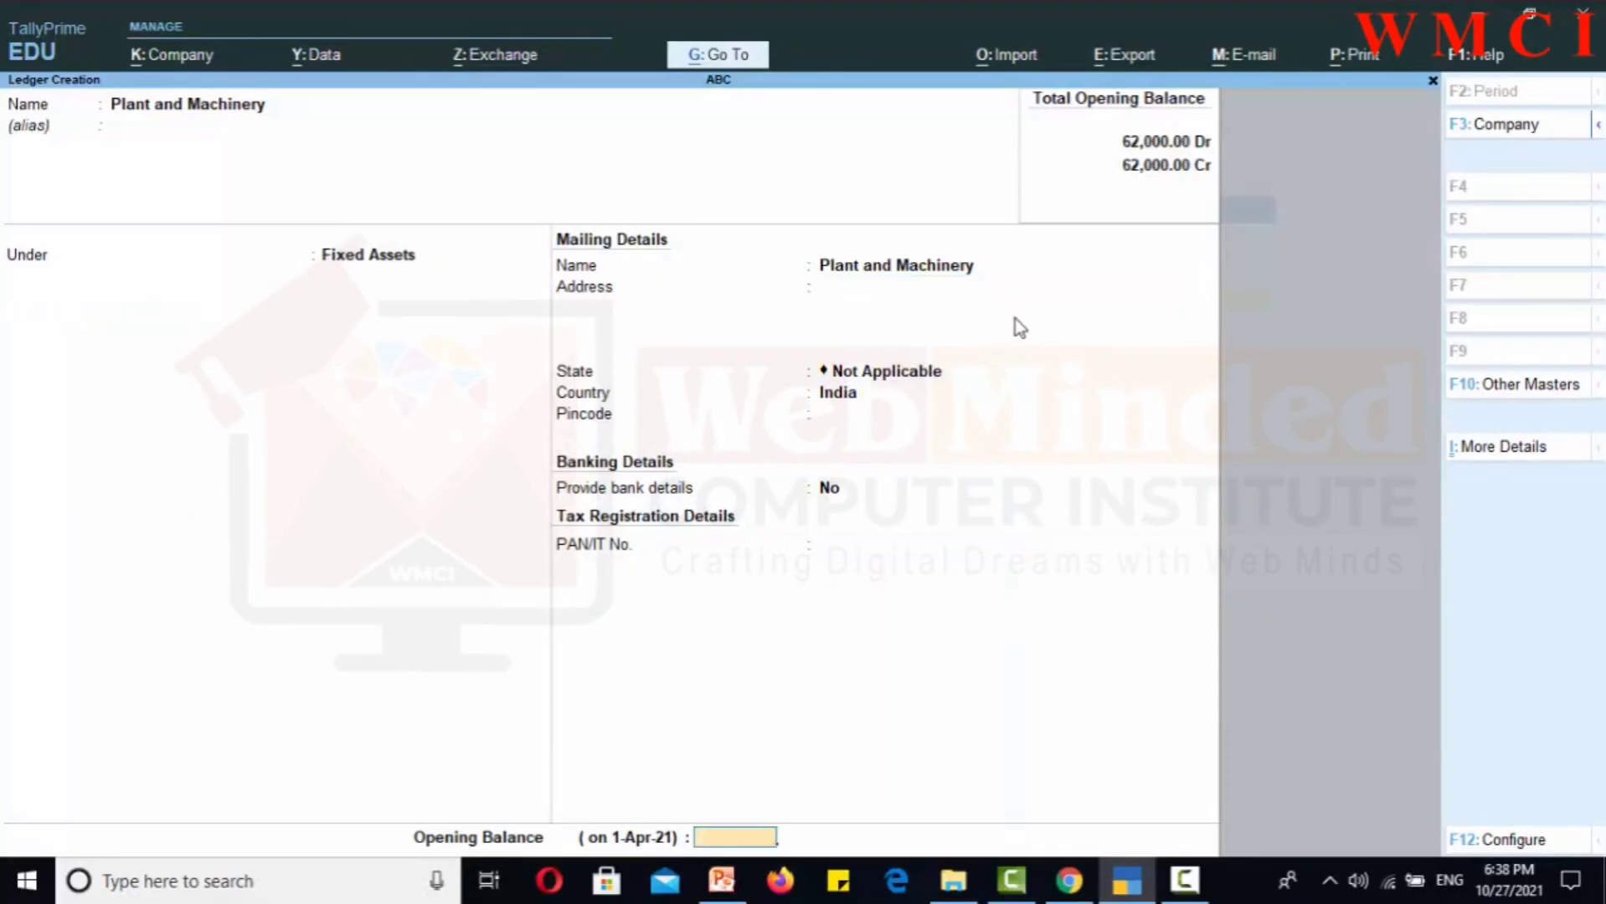
pyautogui.write('200000')
pyautogui.press('Return')
pyautogui.press('Return')
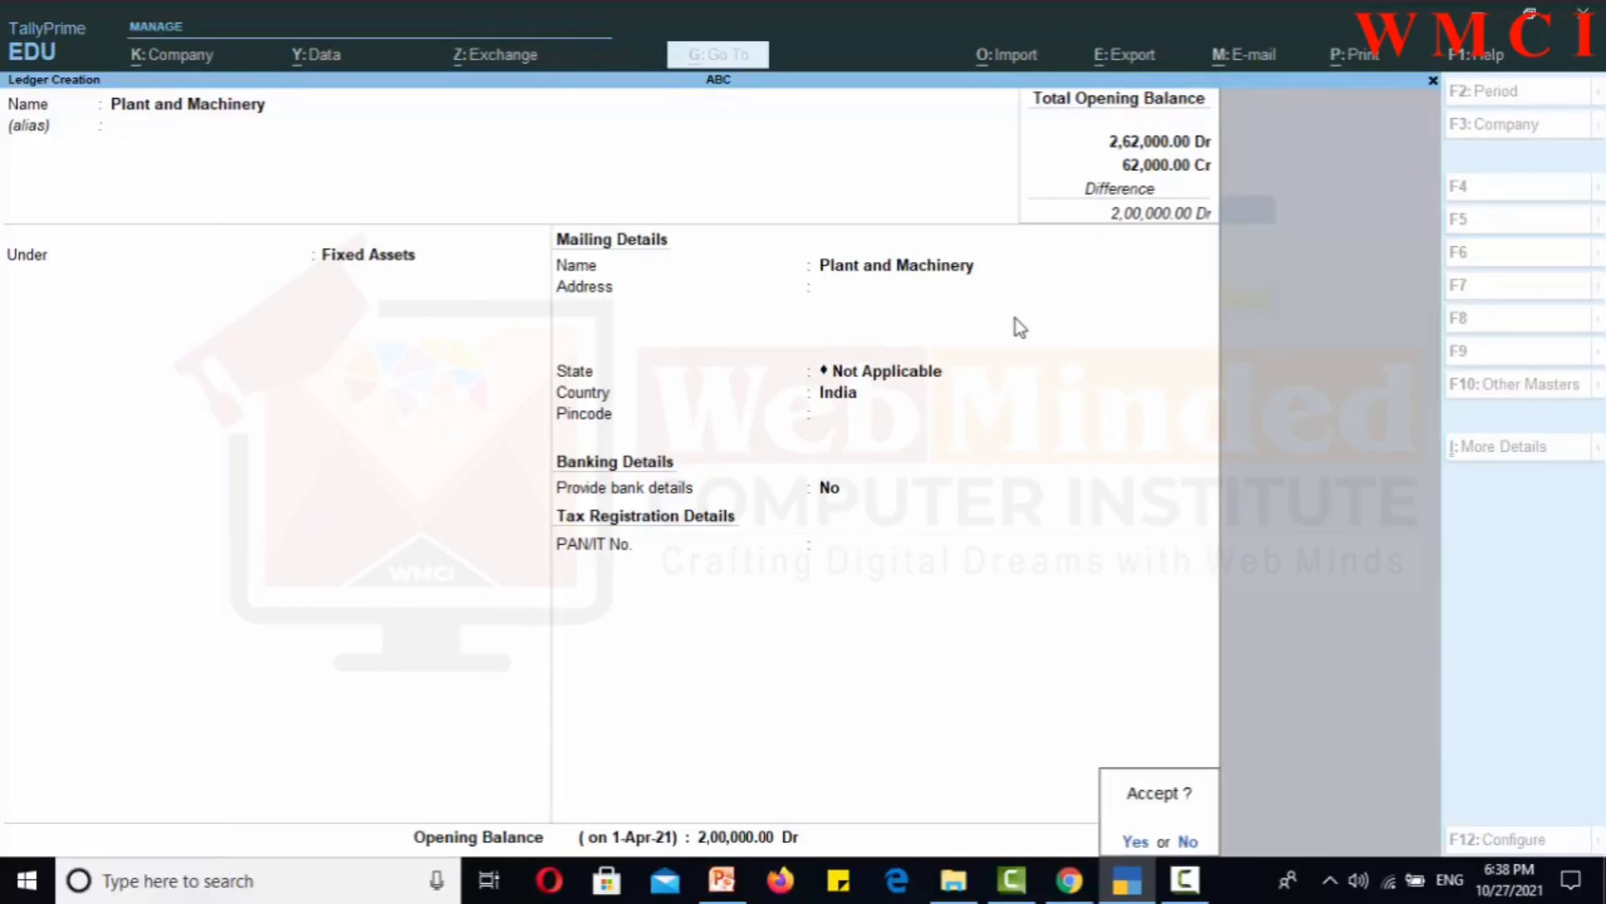
pyautogui.press('Return')
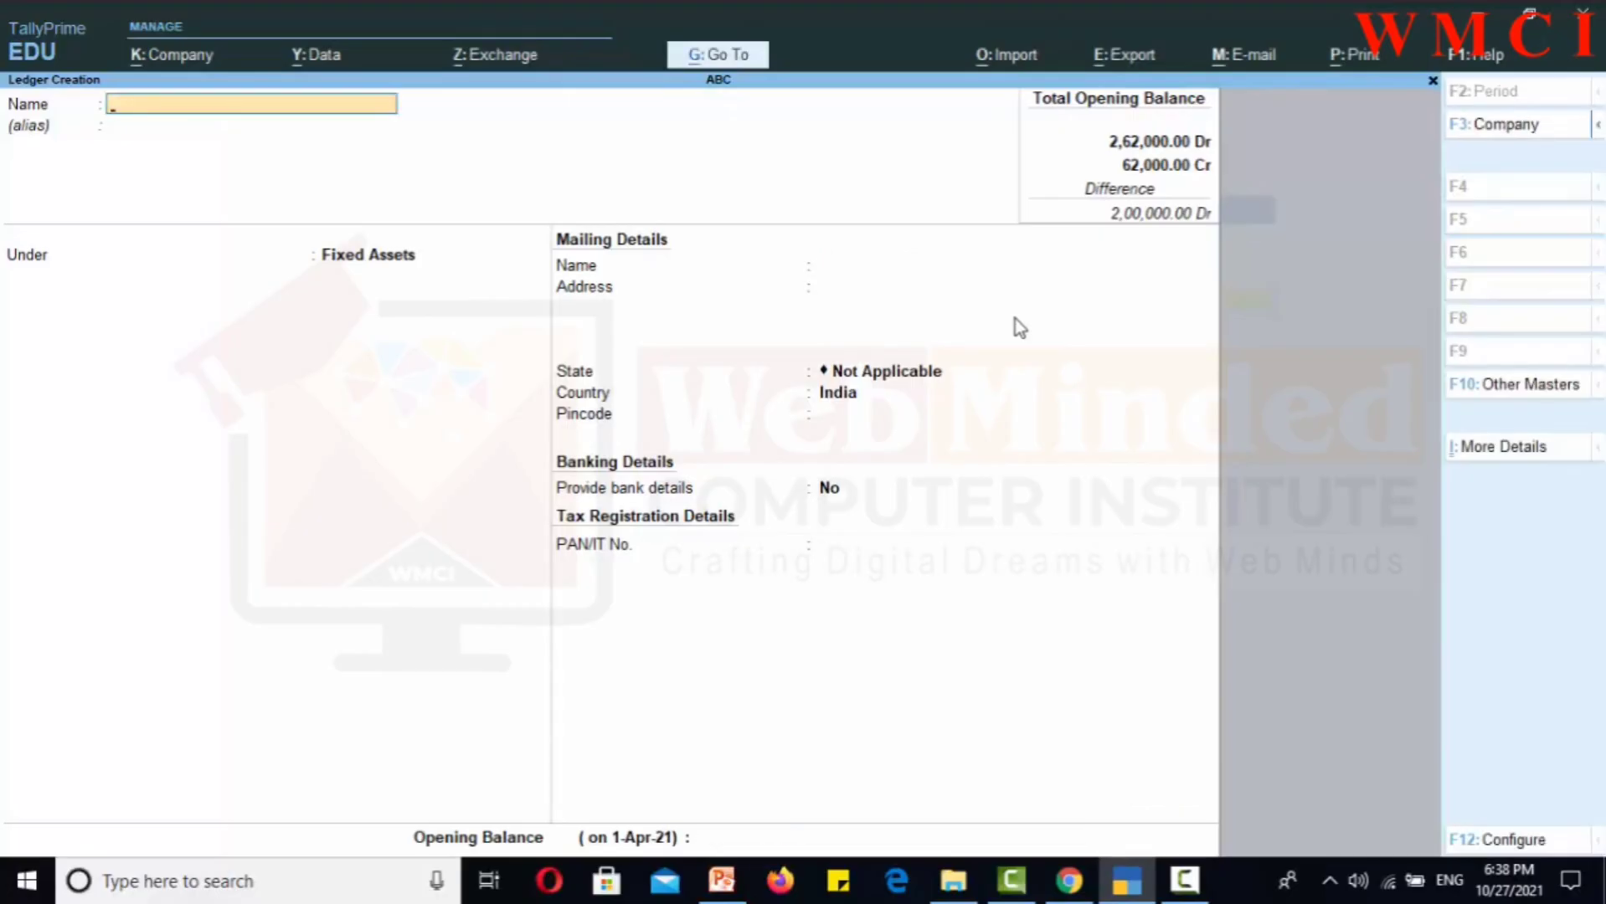
# Name another new ledger Bike, keeping the Fixed Assets group and the default mailing and bank details
pyautogui.write('Bike')
pyautogui.press('Return')
pyautogui.press('Return')
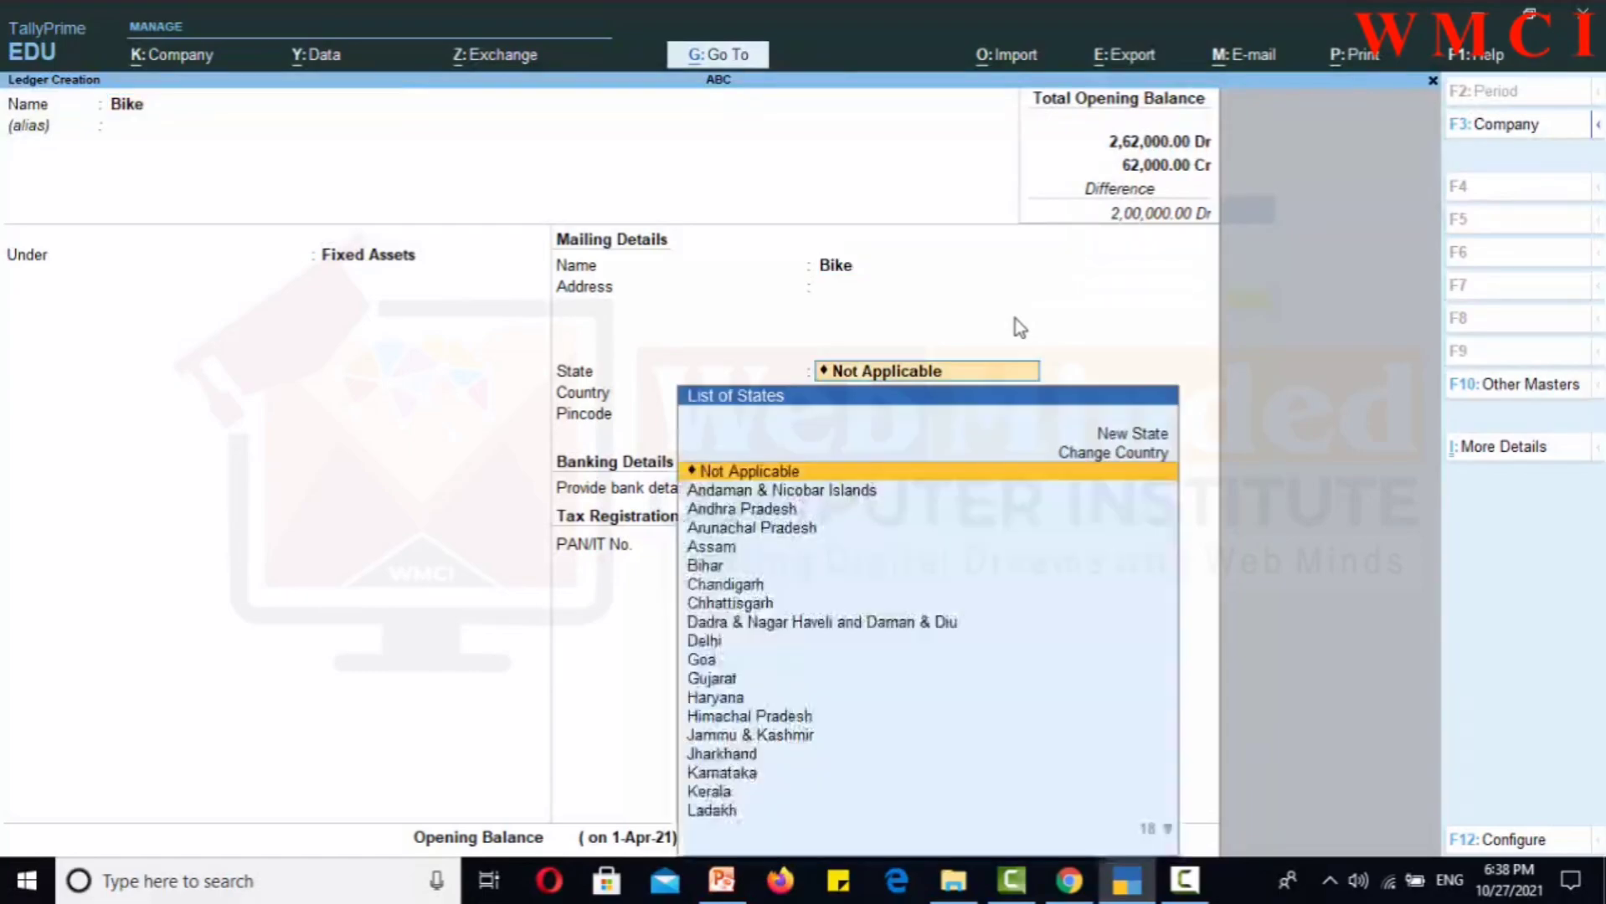
pyautogui.press('Return')
pyautogui.press('Return')
pyautogui.press('Return')
pyautogui.press('Return')
pyautogui.press('Return')
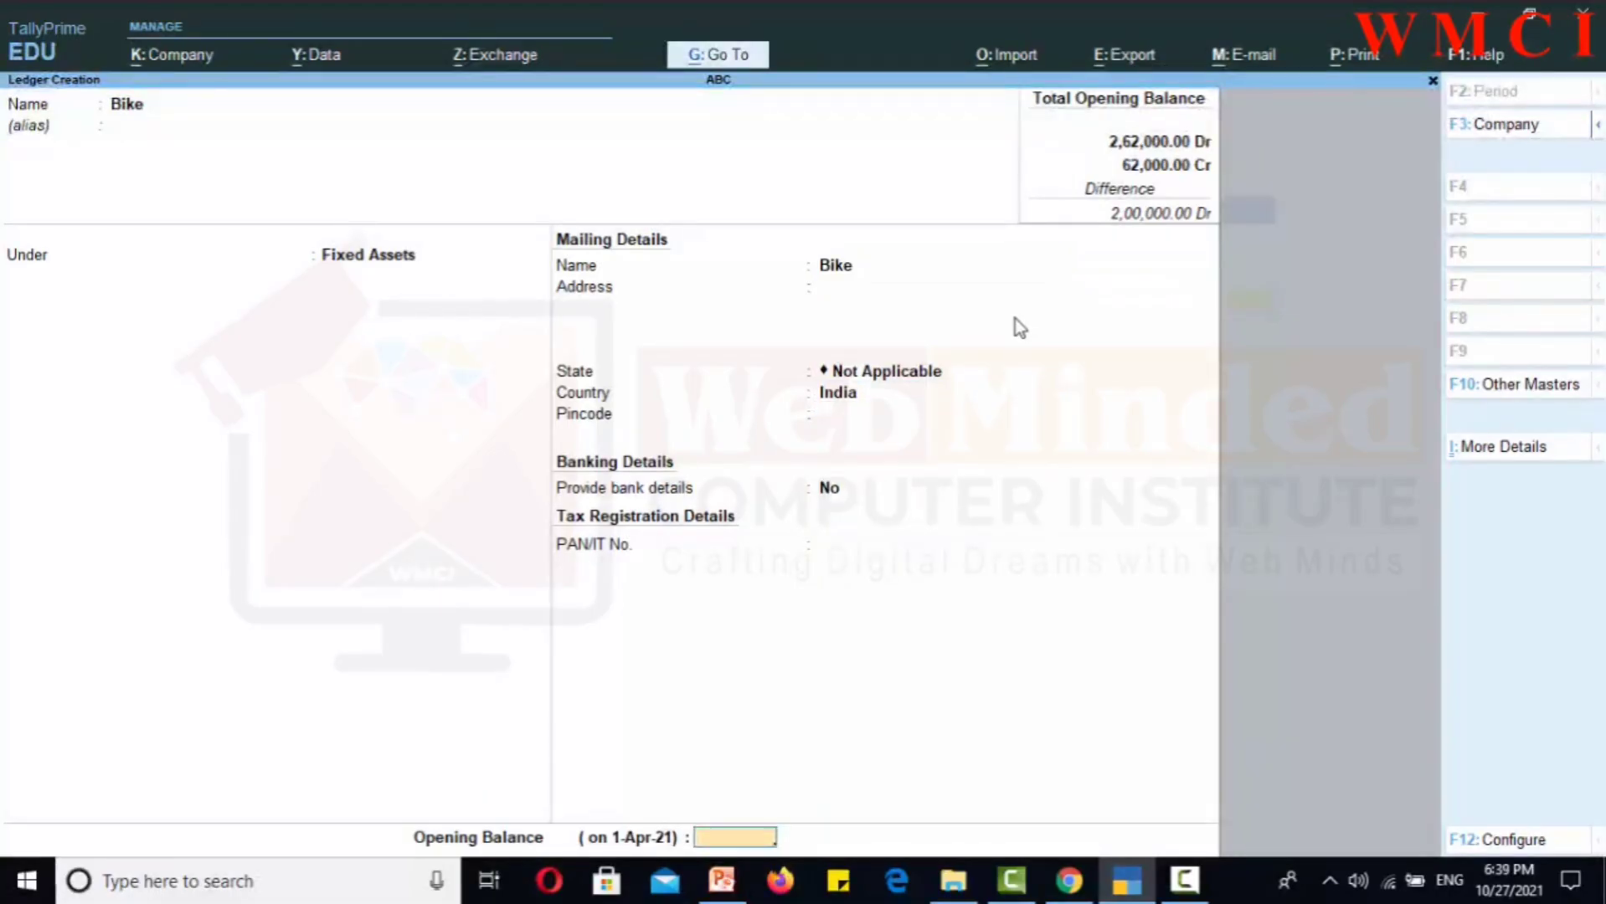
# Set the Bike ledger's opening balance to 45,000, save it and leave ledger creation
pyautogui.write('45,000')
pyautogui.press('Return')
pyautogui.press('Return')
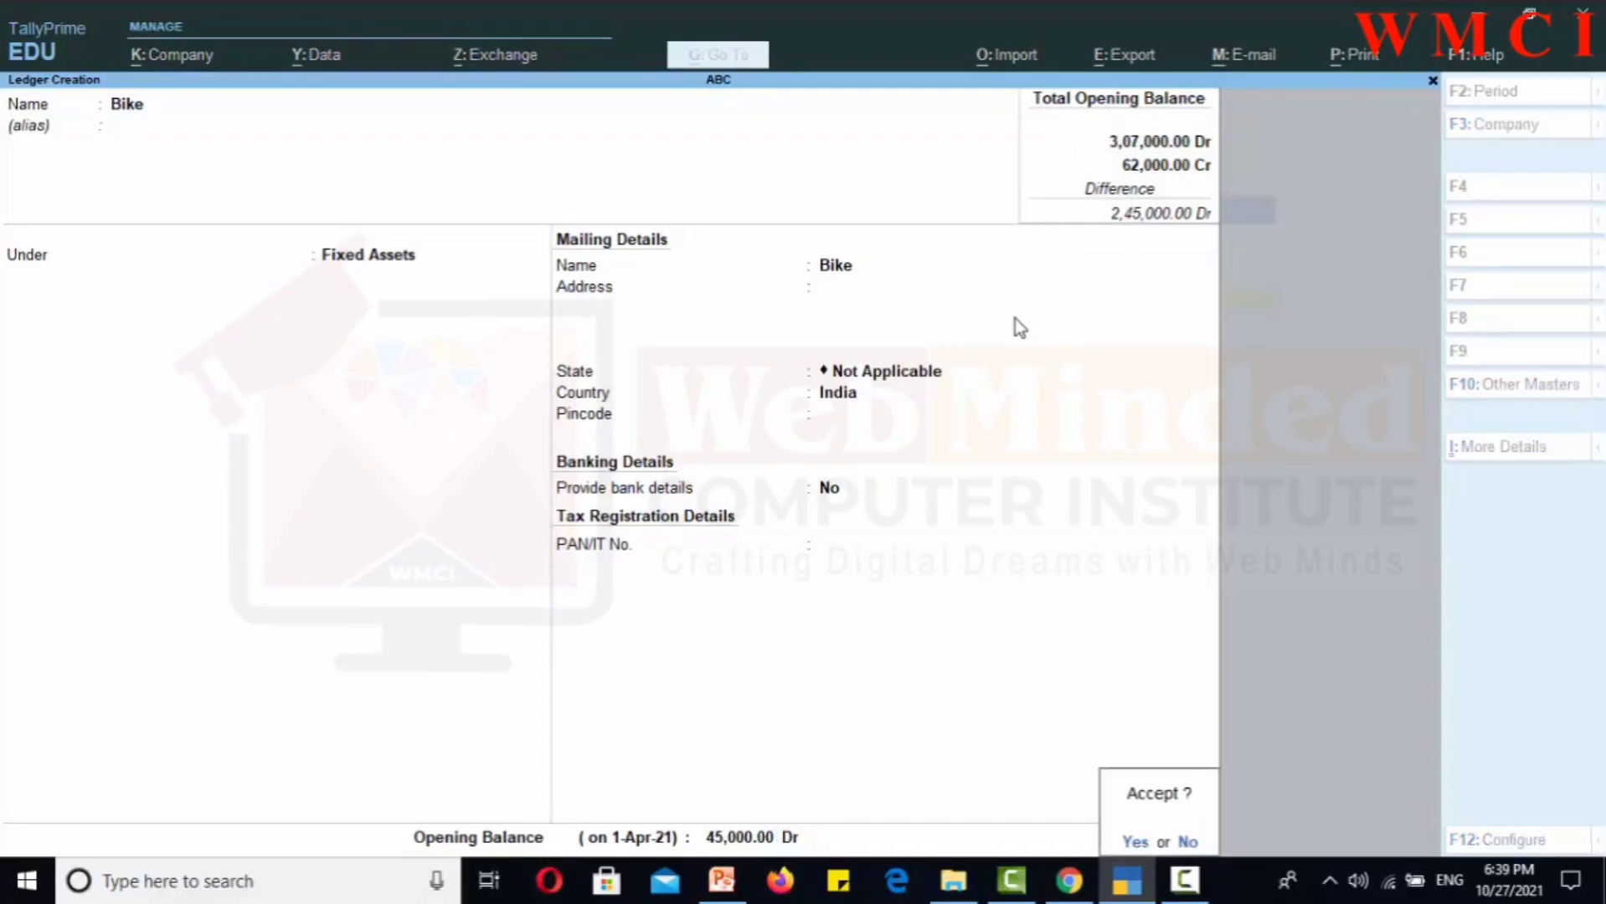
pyautogui.press('Return')
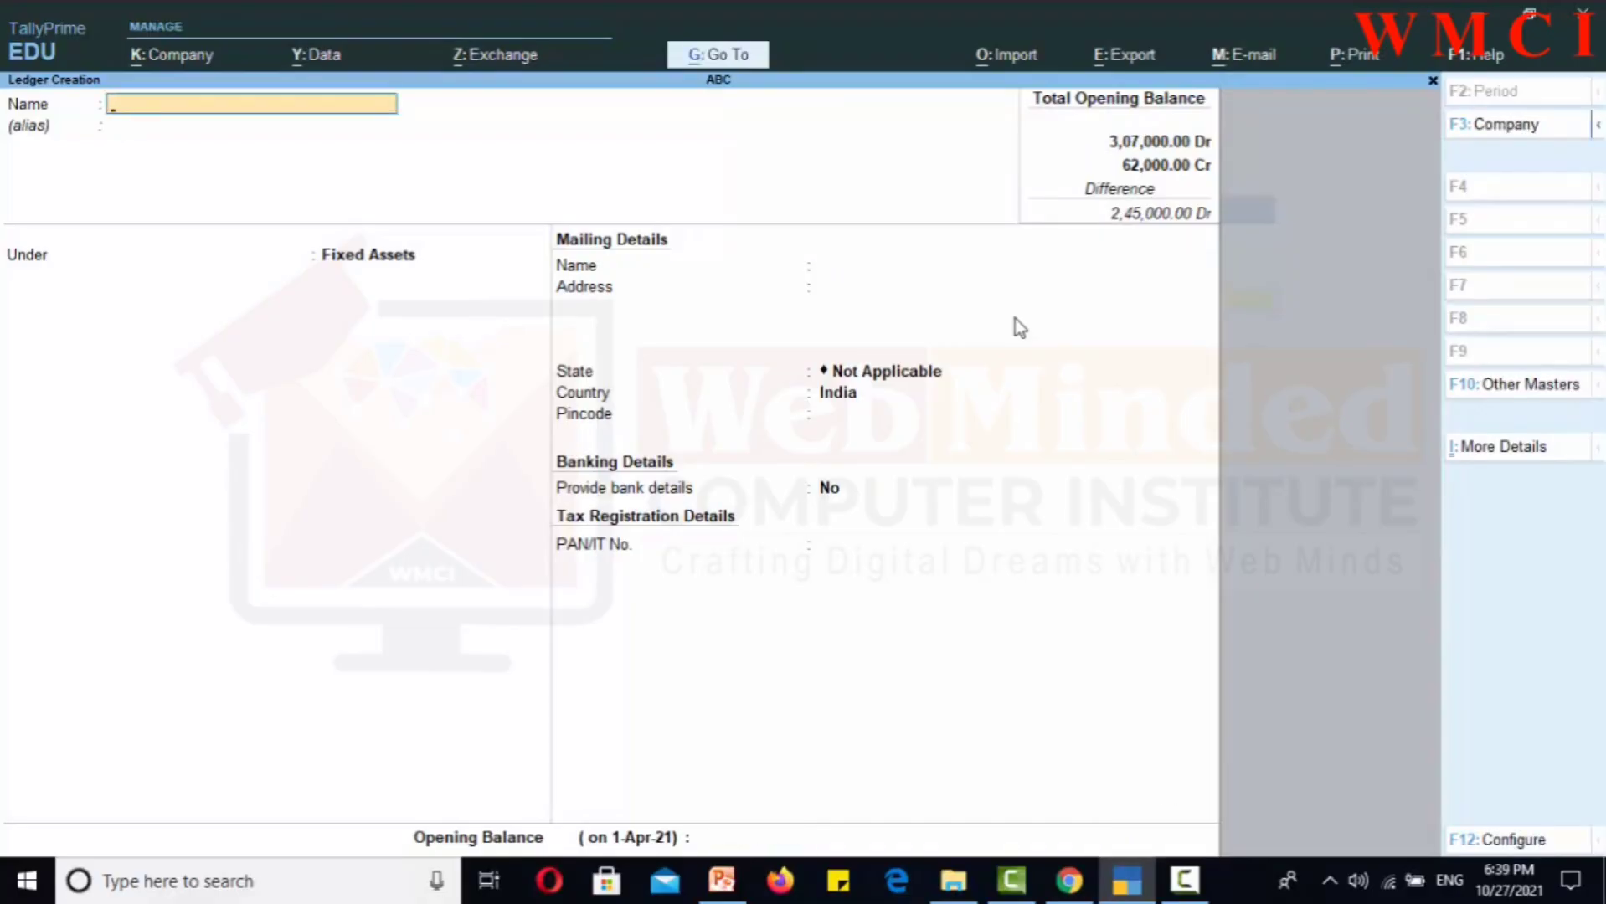
pyautogui.press('Escape')
pyautogui.press('Return')
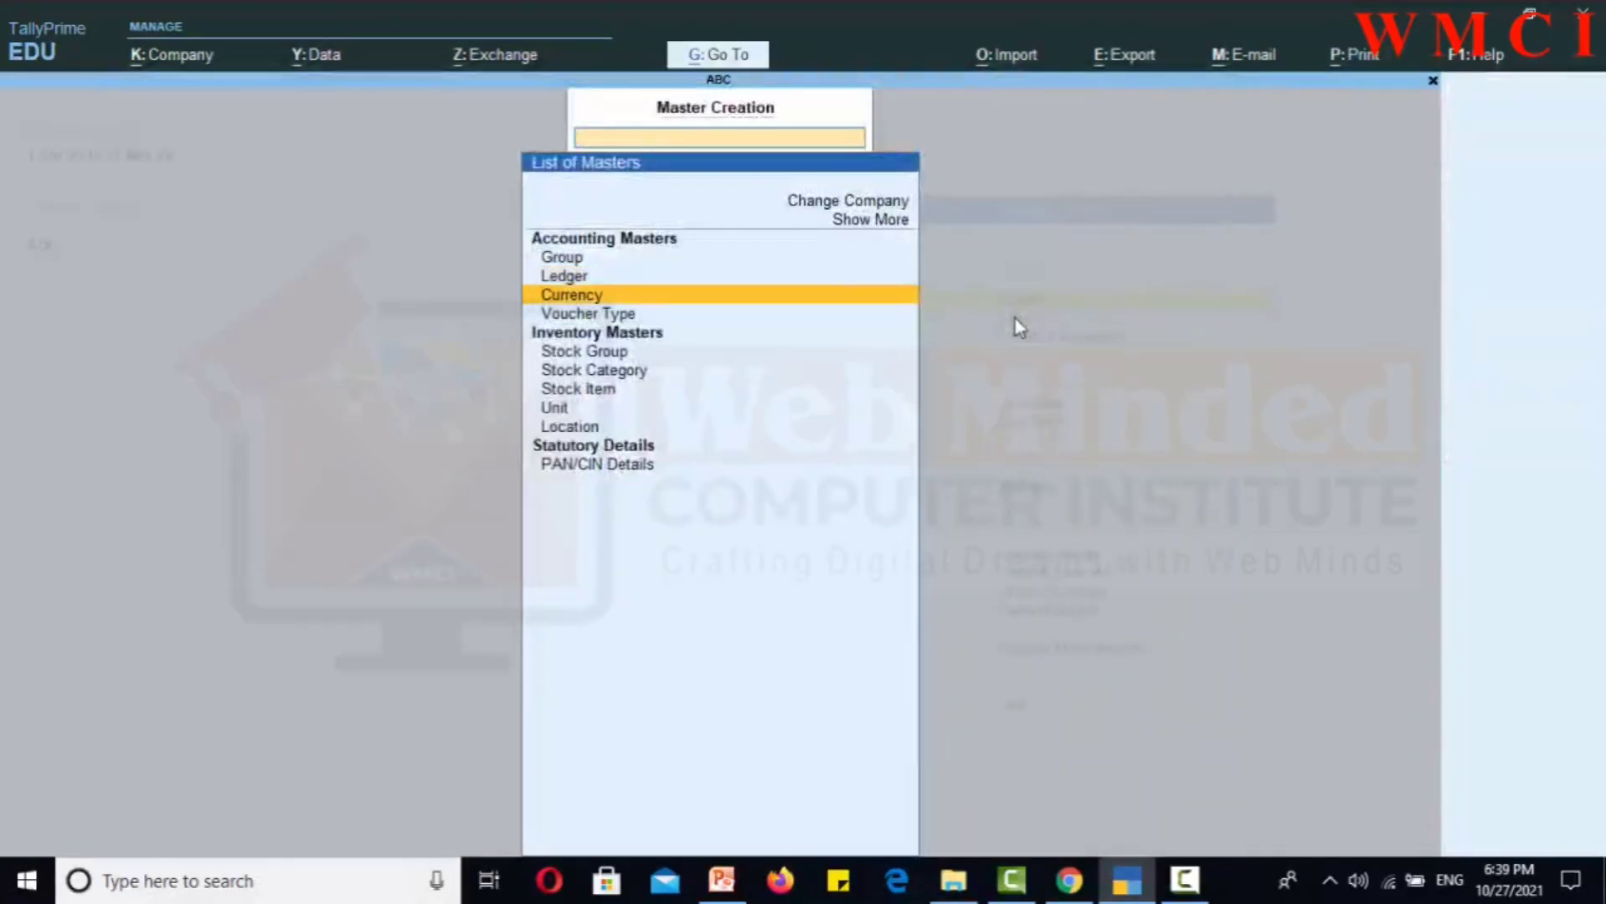
pyautogui.press('Escape')
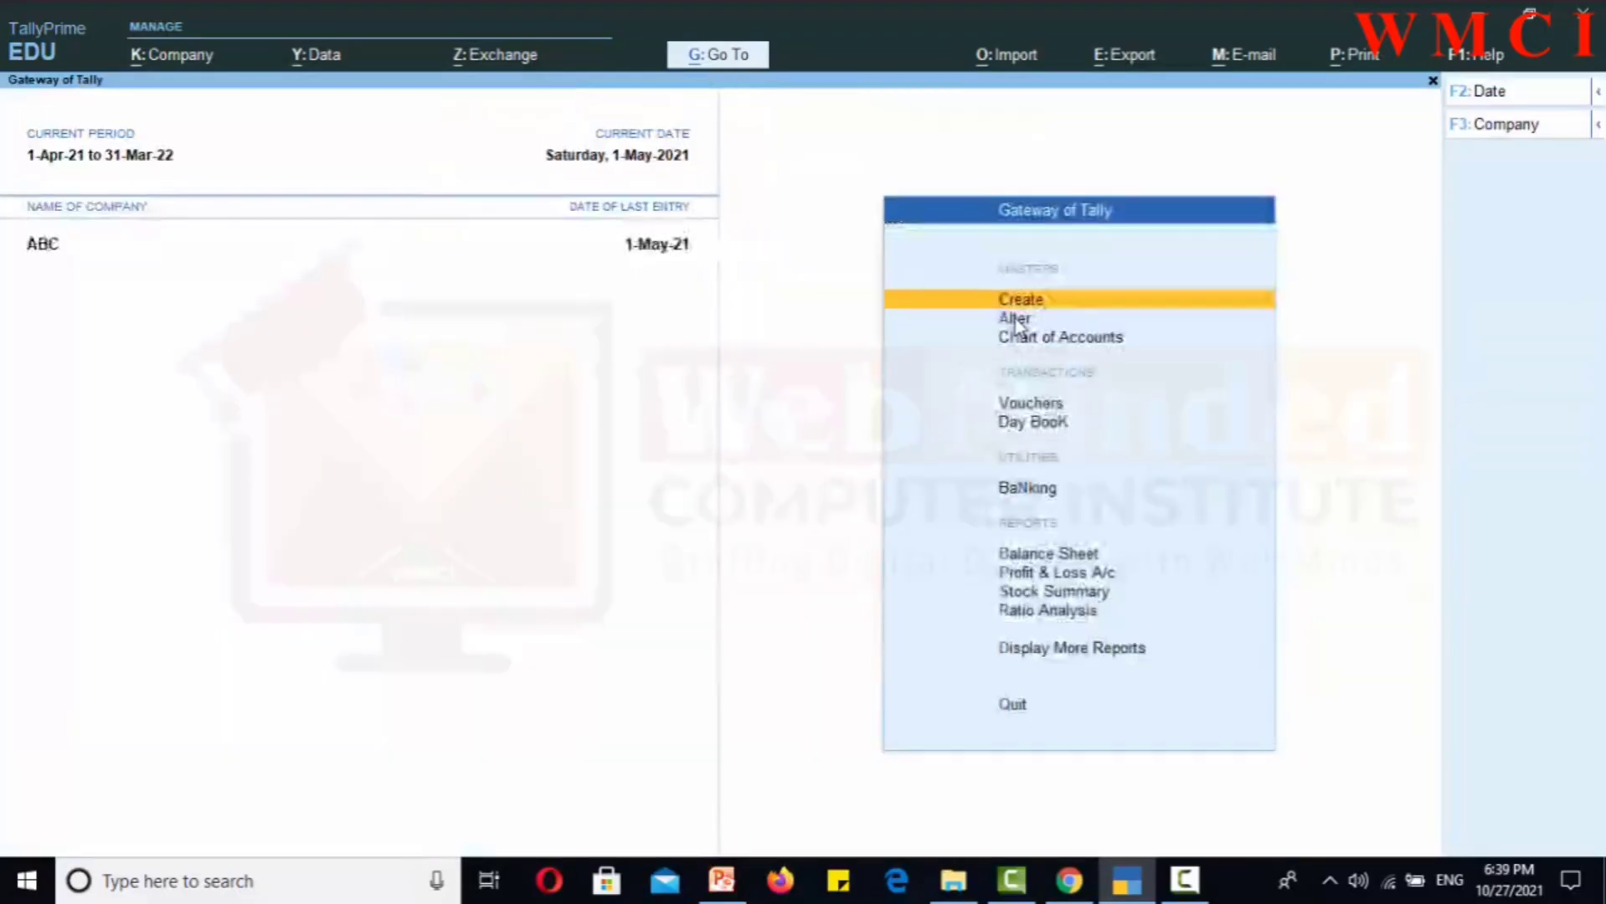
# Open the Plant and Machinery ledger for alteration, check its group and opening balance, and close it without changes
pyautogui.press('Down')
pyautogui.press('Return')
pyautogui.press('Down')
pyautogui.press('Return')
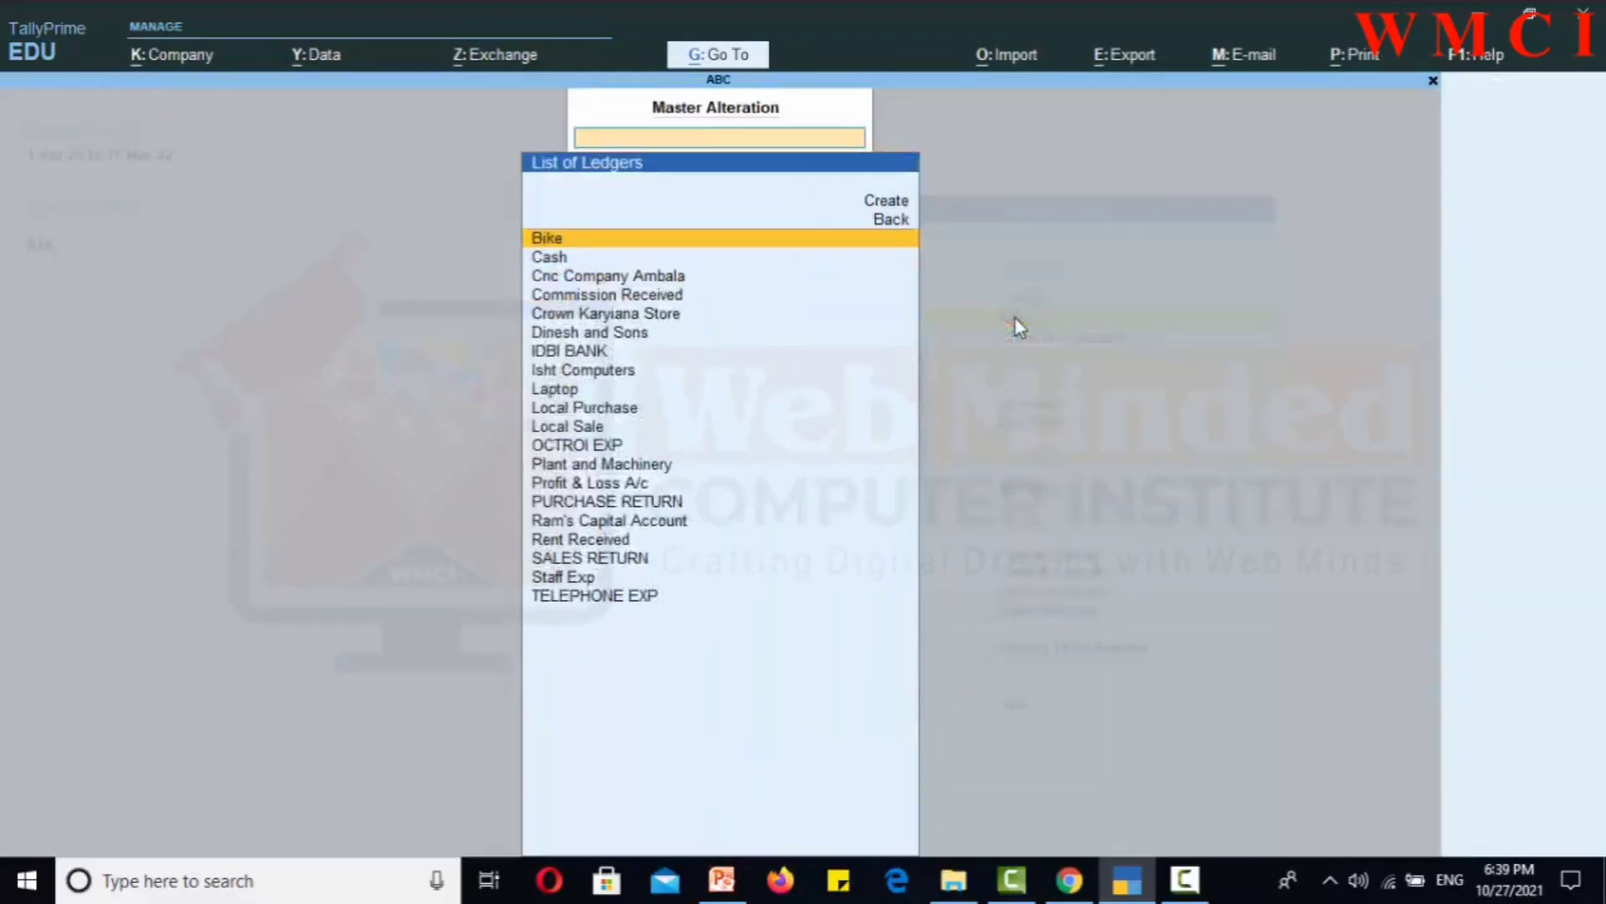
pyautogui.press('Down')
pyautogui.press('Down')
pyautogui.press('Down')
pyautogui.press('Down')
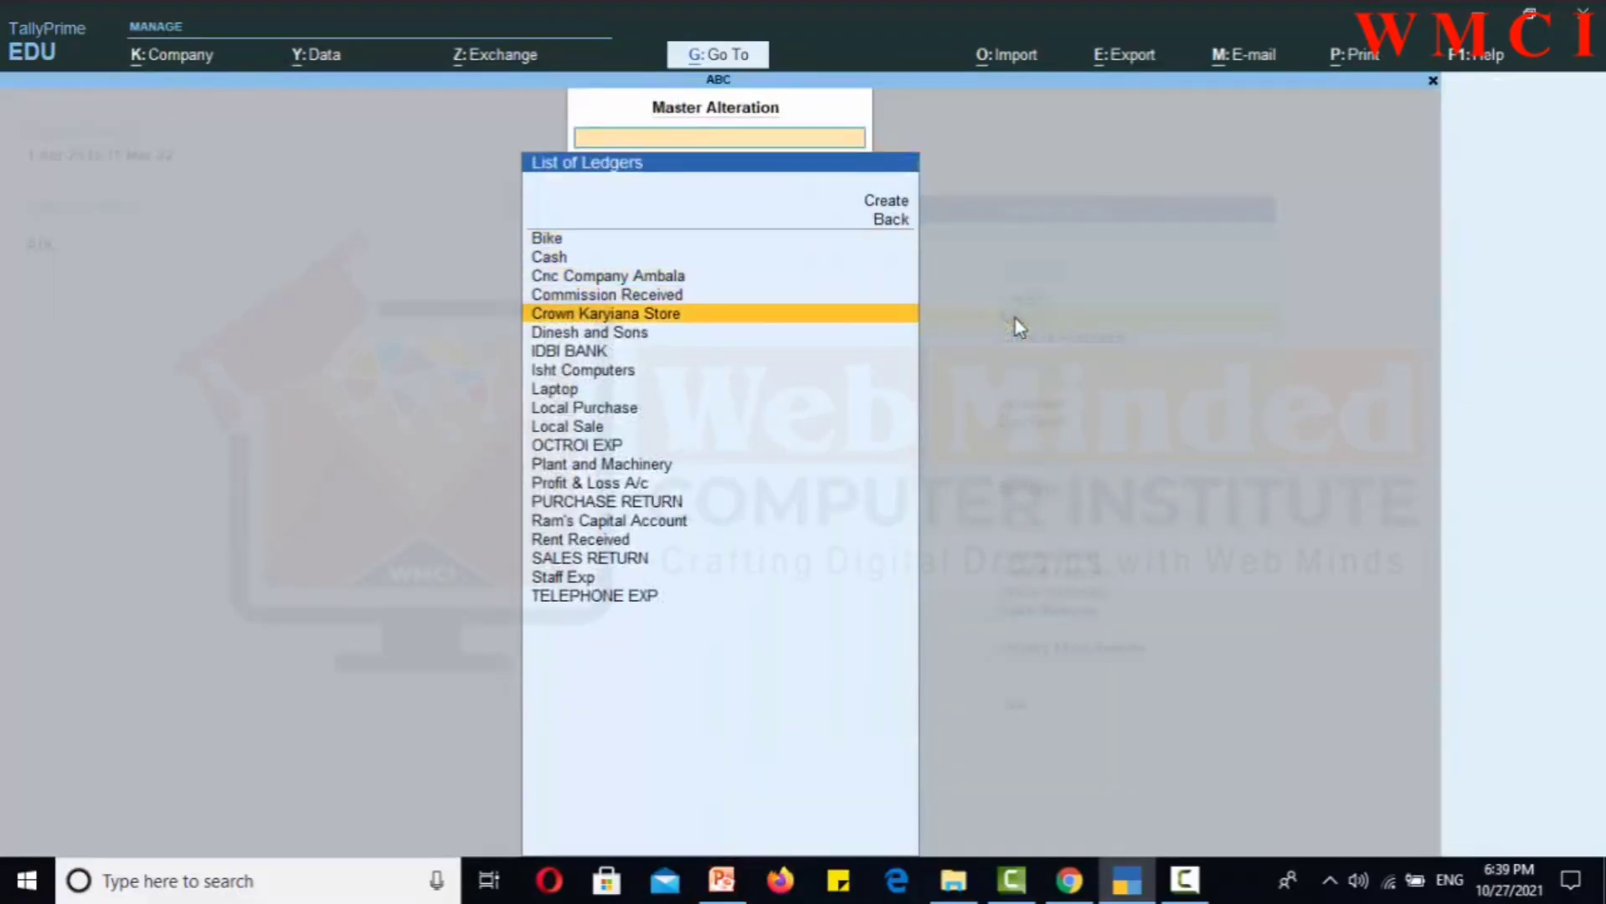
pyautogui.press('Up')
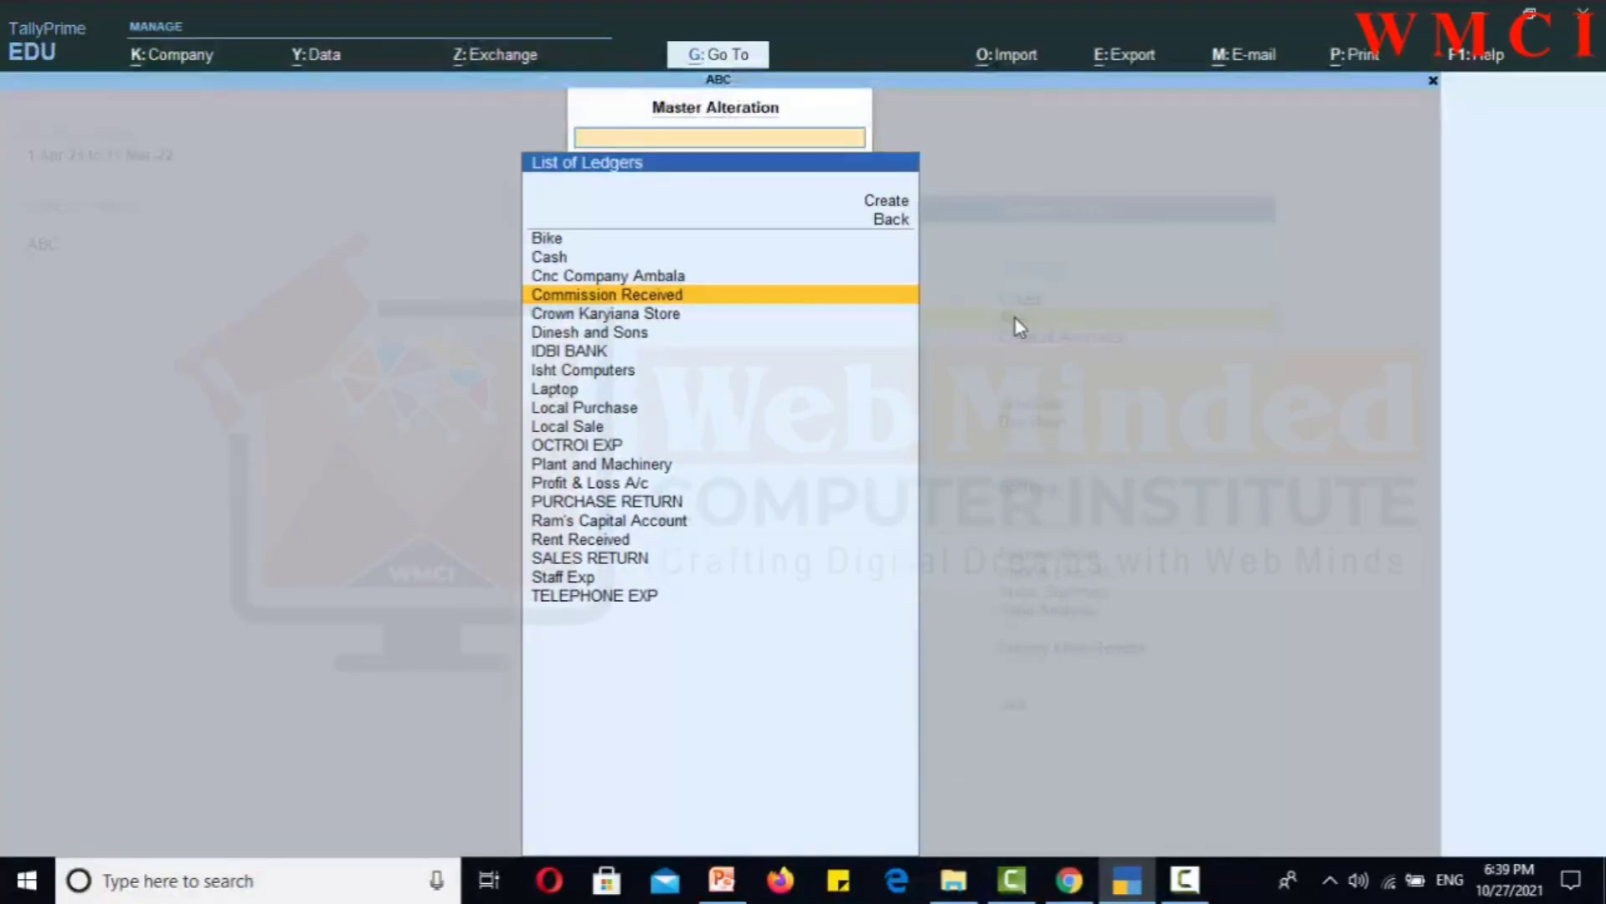
pyautogui.press('Down')
pyautogui.press('Down')
pyautogui.press('Down')
pyautogui.press('Down')
pyautogui.press('Down')
pyautogui.press('Down')
pyautogui.press('Down')
pyautogui.press('Down')
pyautogui.press('Down')
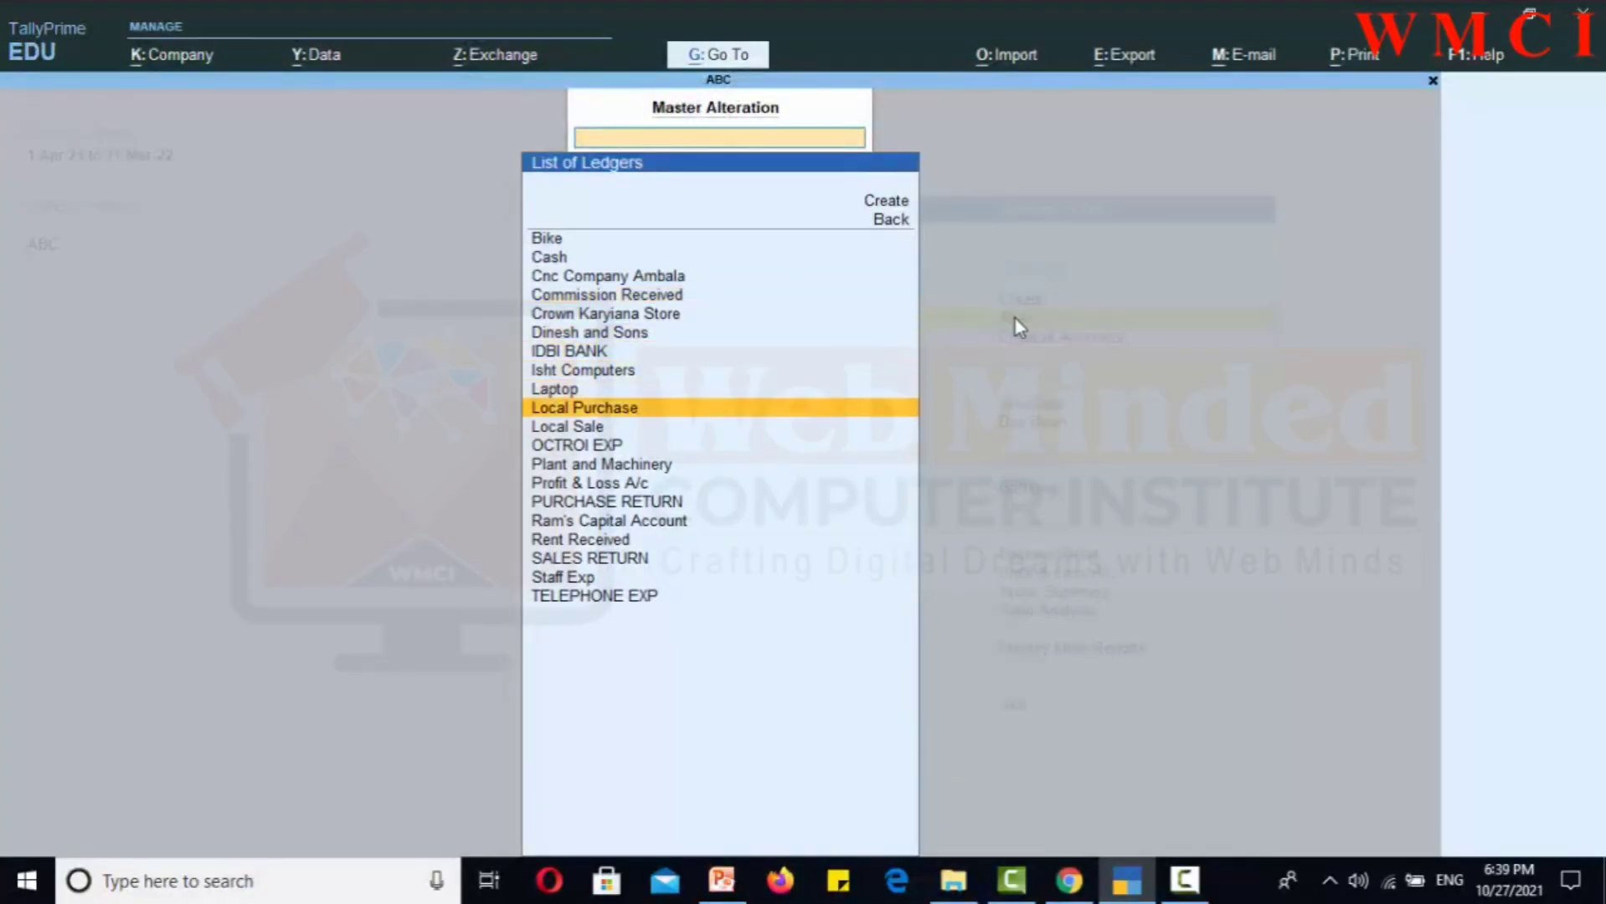
pyautogui.press('Return')
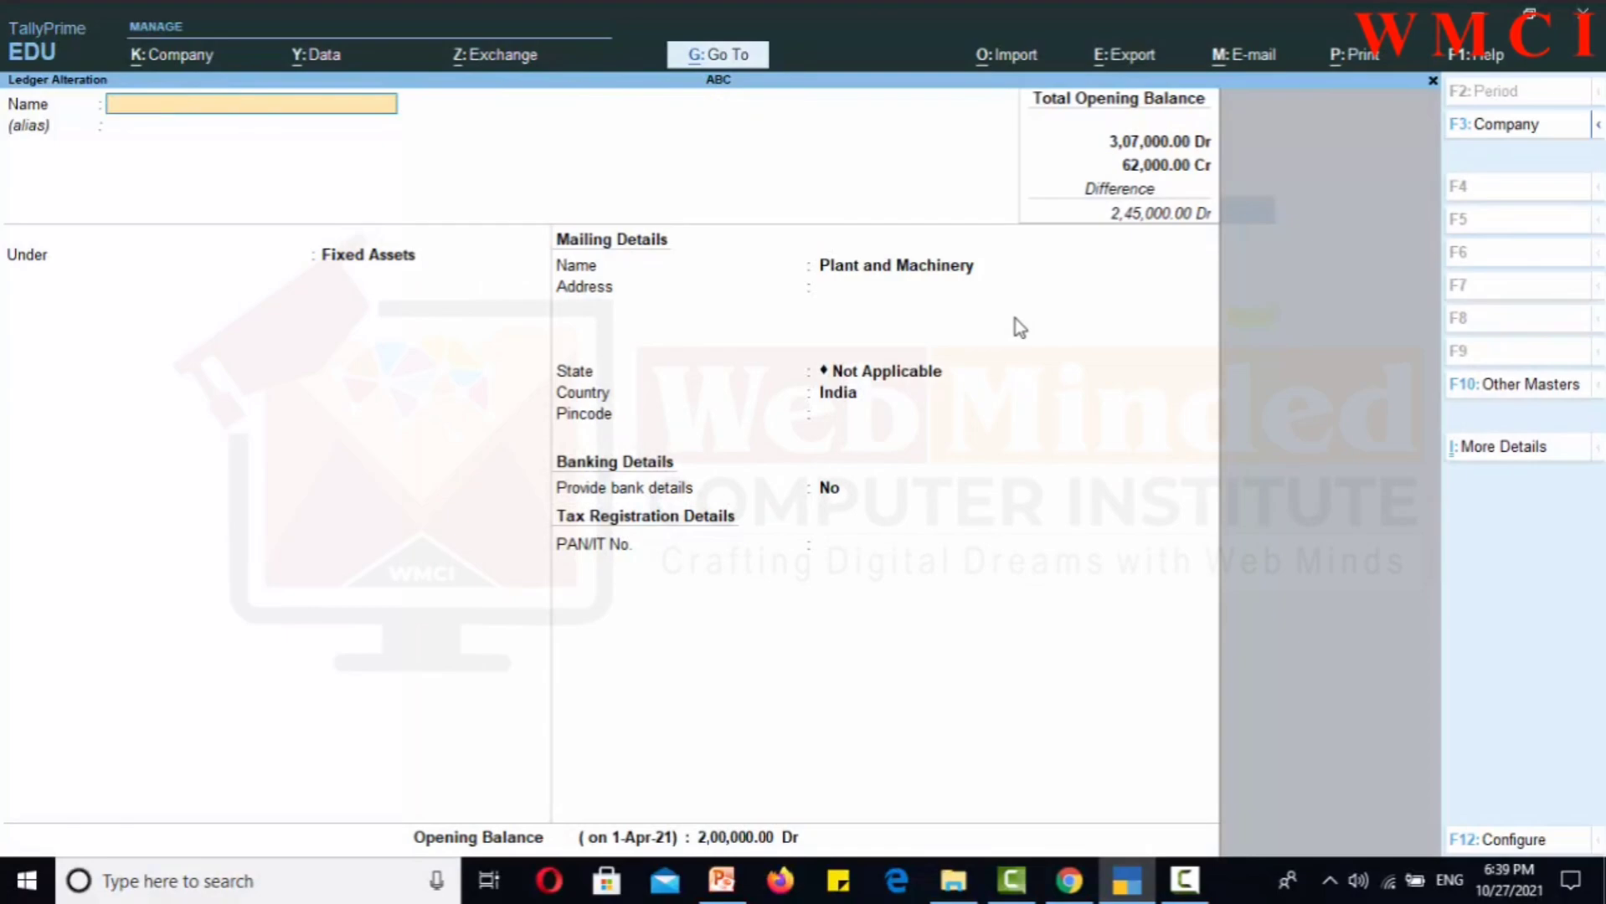
pyautogui.press('Escape')
pyautogui.press('Return')
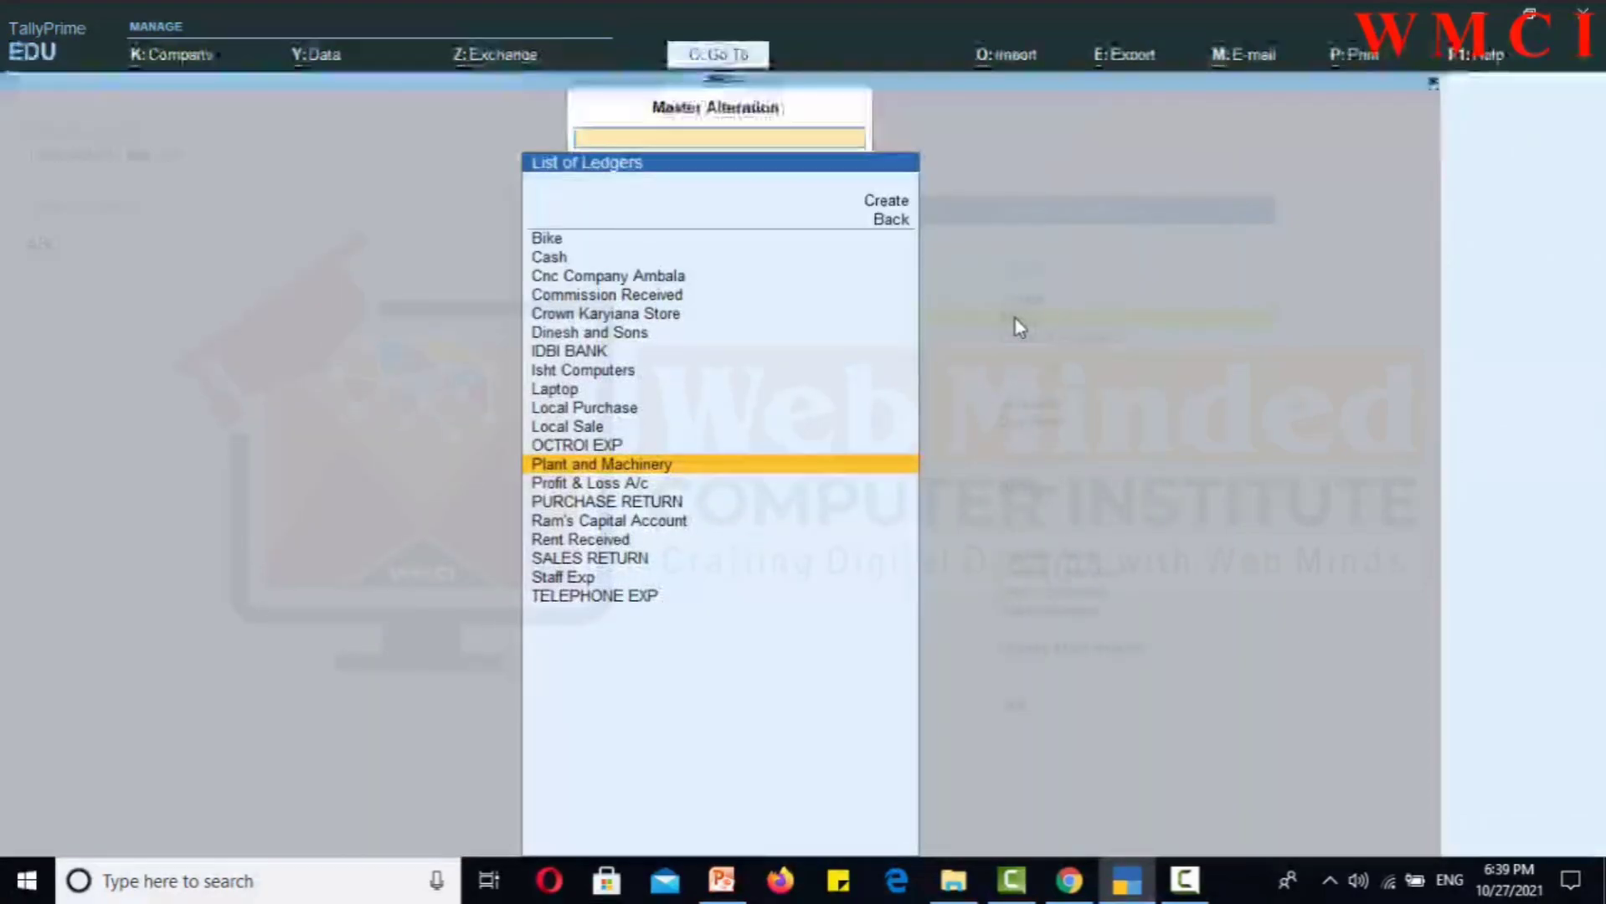
# Open the Bike ledger for alteration, check its group and opening balance, and return to the Gateway of Tally
pyautogui.press('Up')
pyautogui.press('Up')
pyautogui.press('Up')
pyautogui.press('Up')
pyautogui.press('Up')
pyautogui.press('Up')
pyautogui.press('Up')
pyautogui.press('Up')
pyautogui.press('Up')
pyautogui.press('Up')
pyautogui.press('Up')
pyautogui.press('Up')
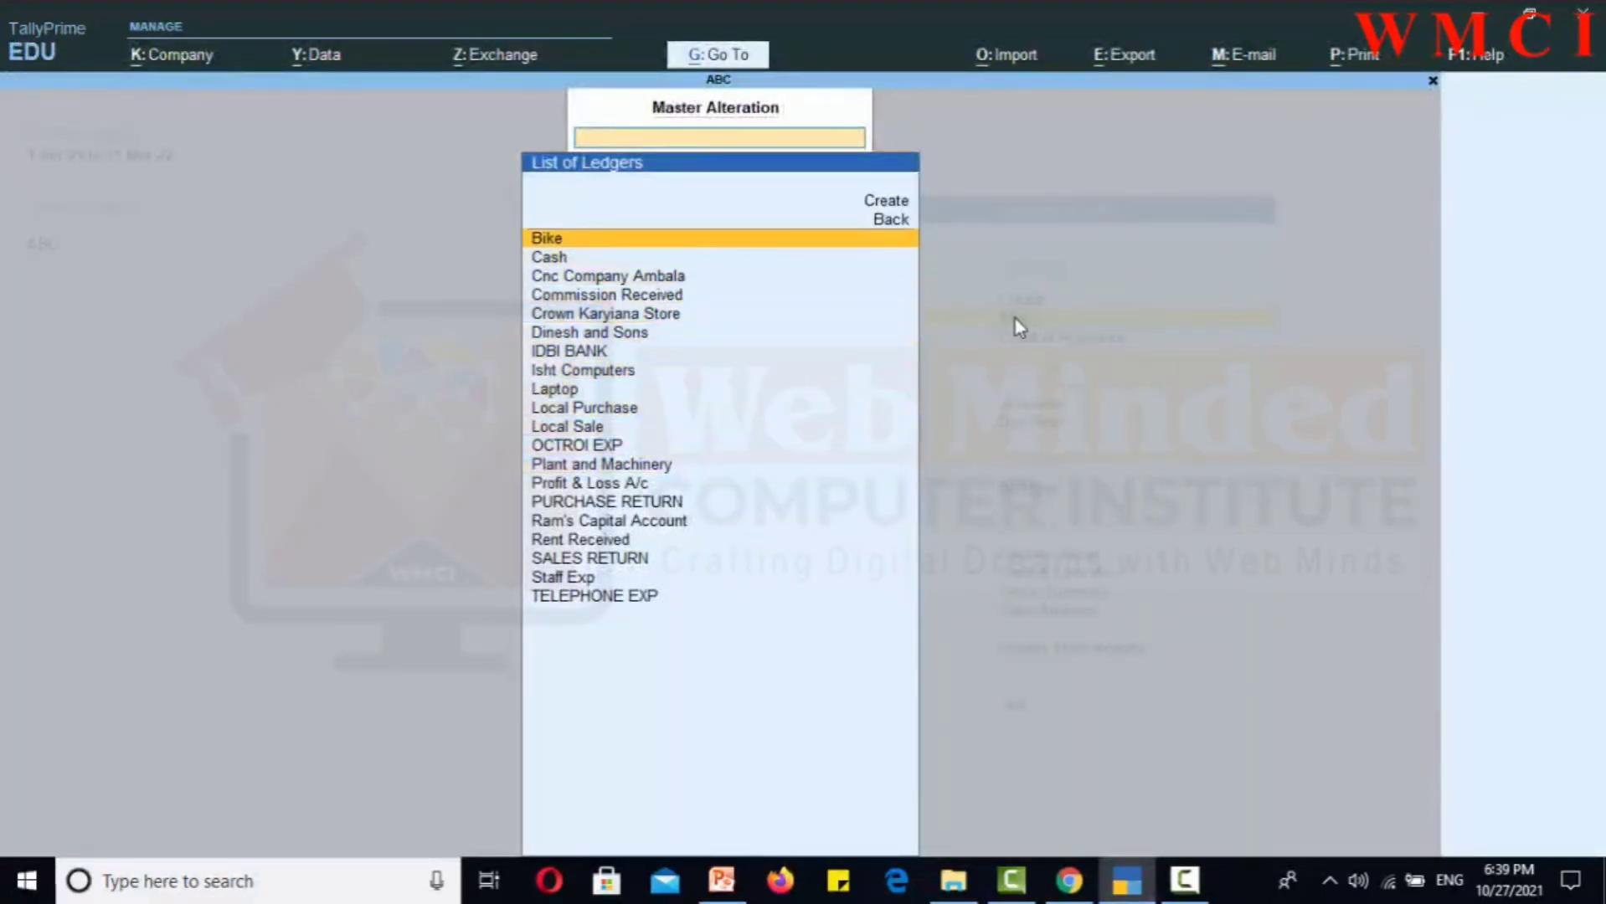
pyautogui.press('Return')
pyautogui.press('Escape')
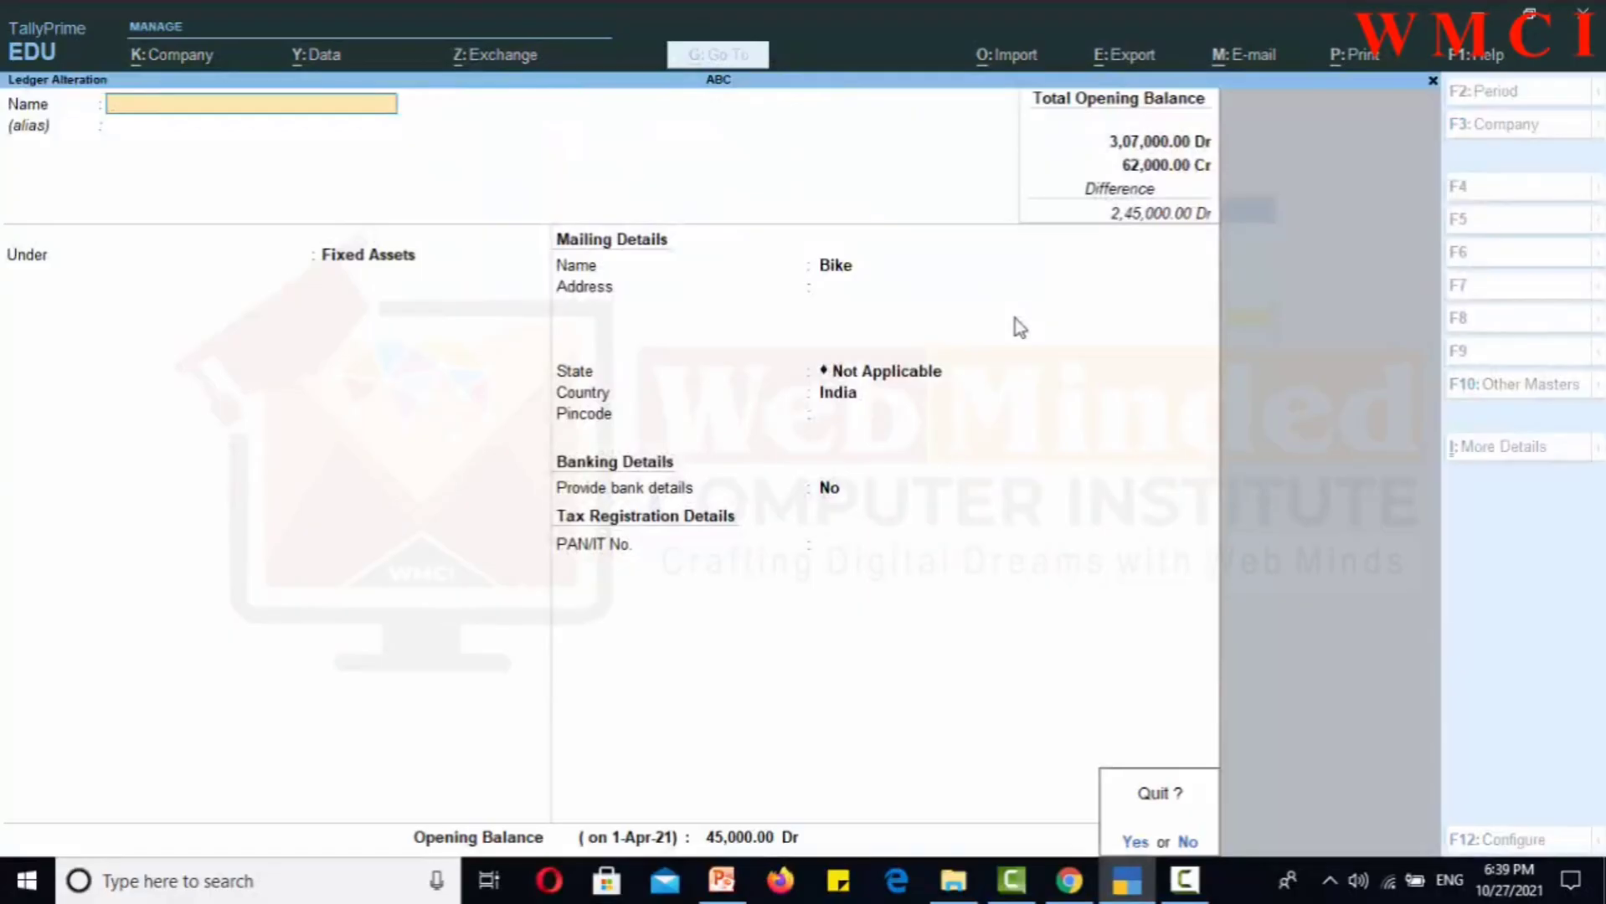
pyautogui.press('Return')
pyautogui.press('Escape')
pyautogui.press('Escape')
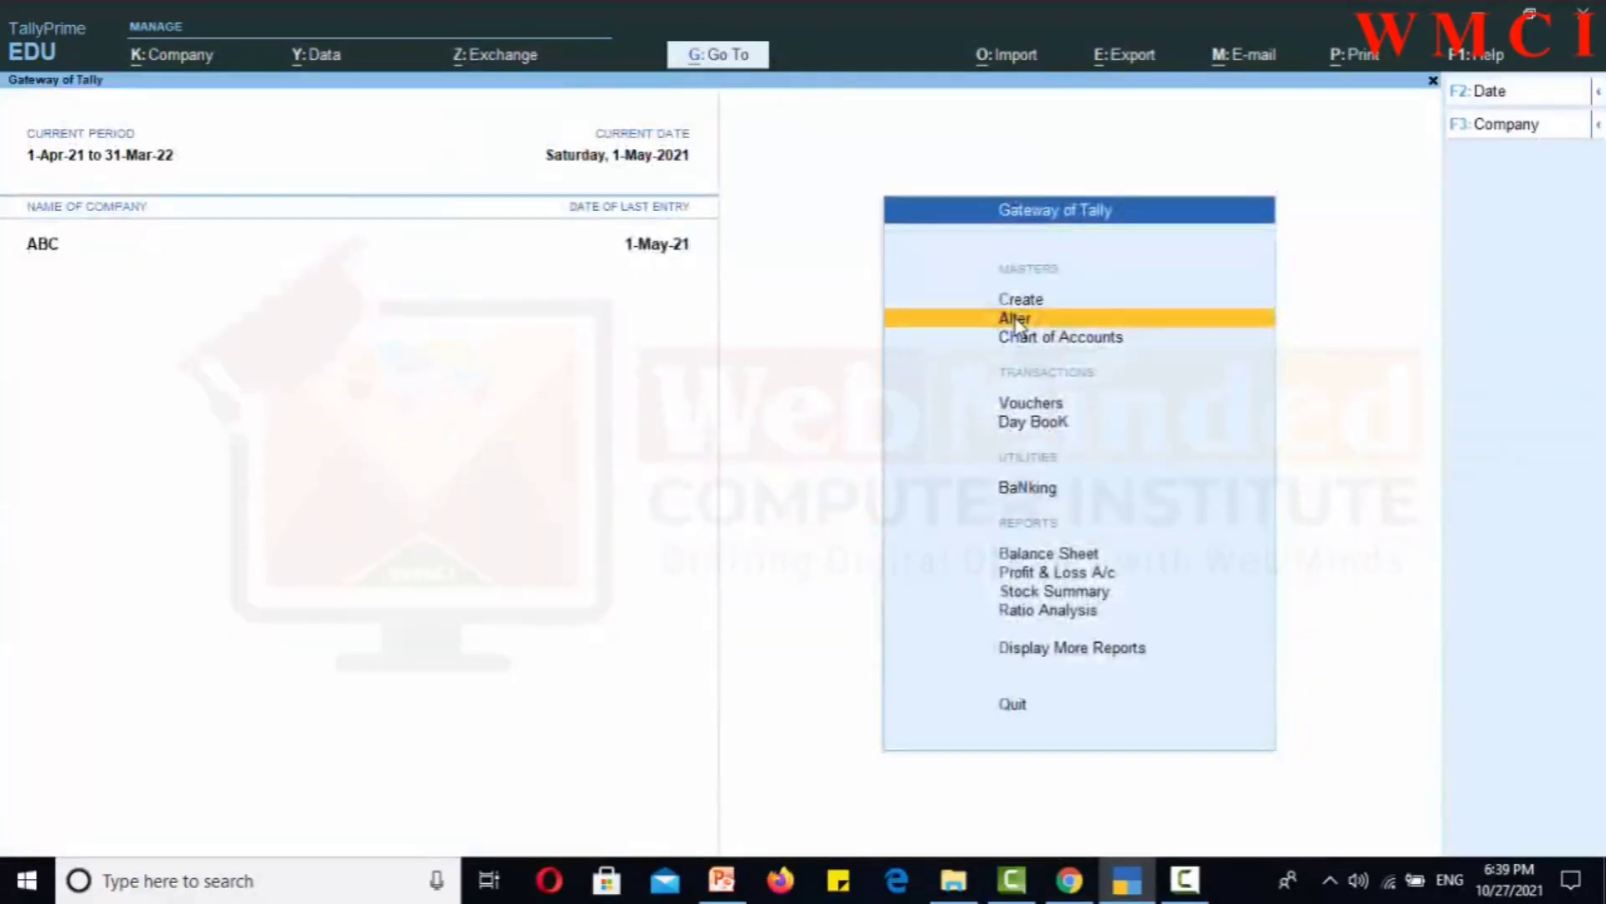
# Open accounting voucher creation with a Journal voucher
pyautogui.press('Down')
pyautogui.press('Down')
pyautogui.press('Down')
pyautogui.press('Up')
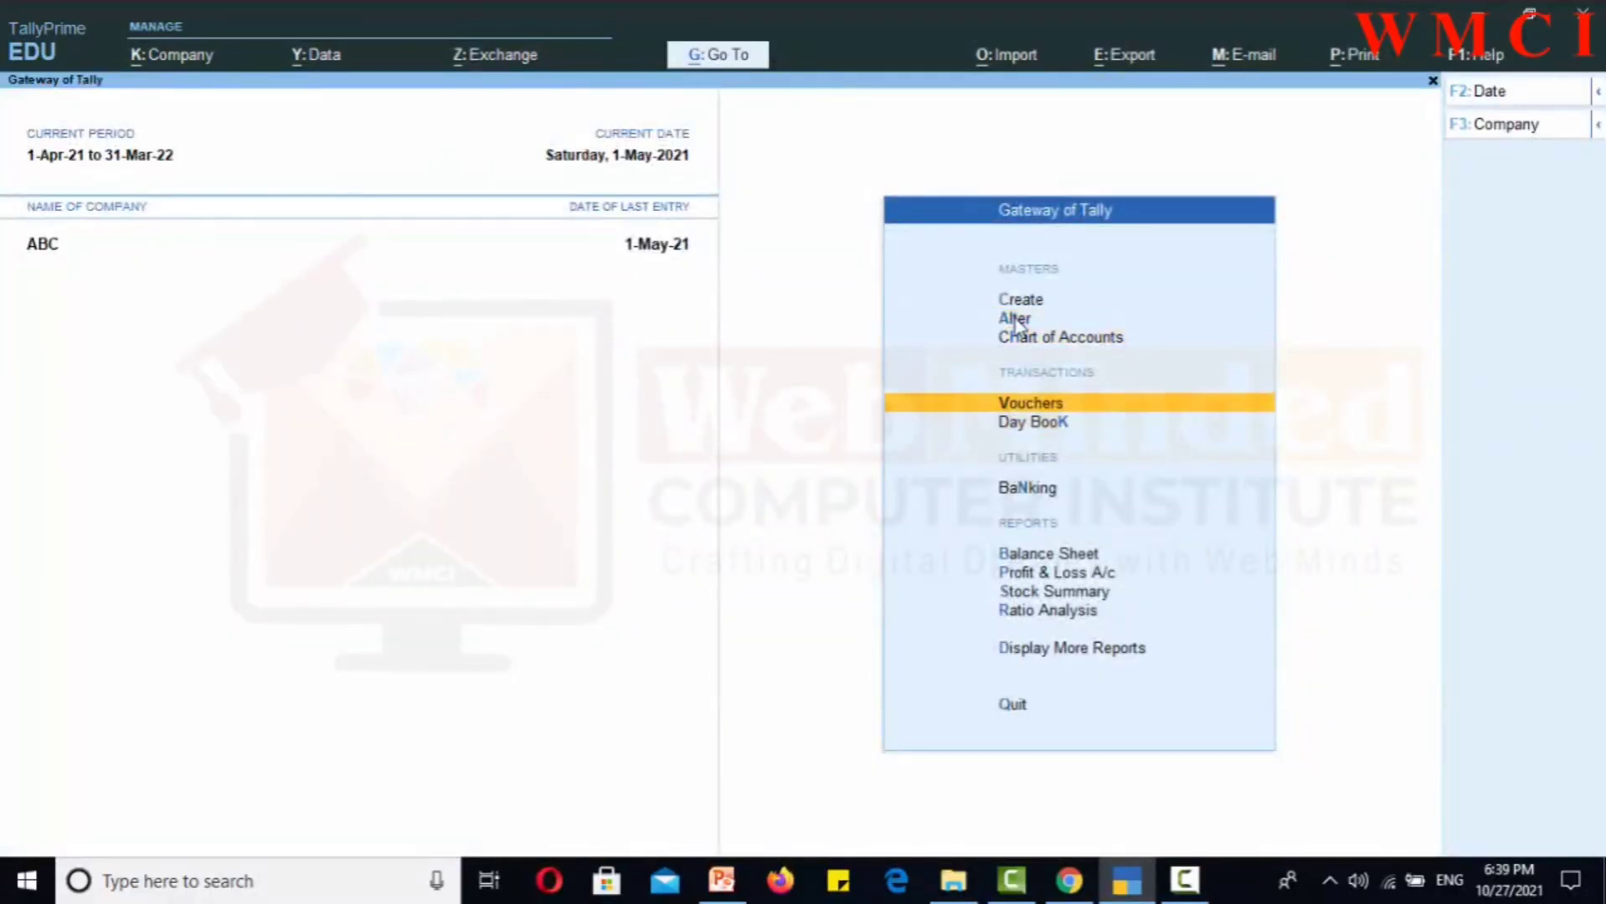
pyautogui.press('Return')
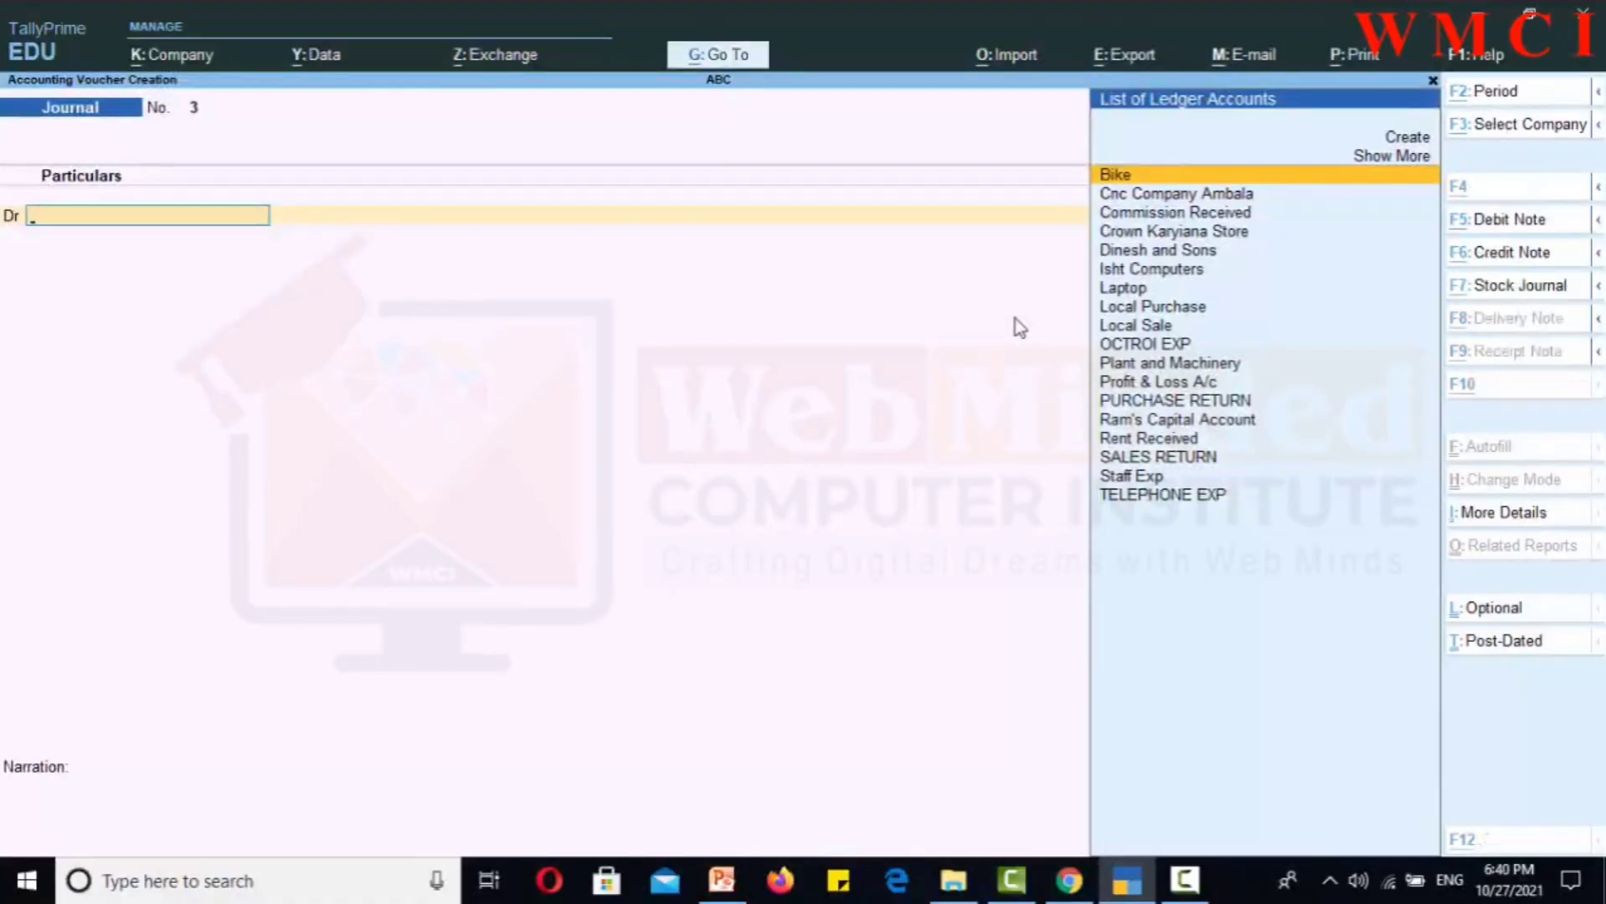
# Create a new ledger named Depriciation from the debit line of the journal voucher
pyautogui.hotkey('alt', 'c')
pyautogui.write('De')
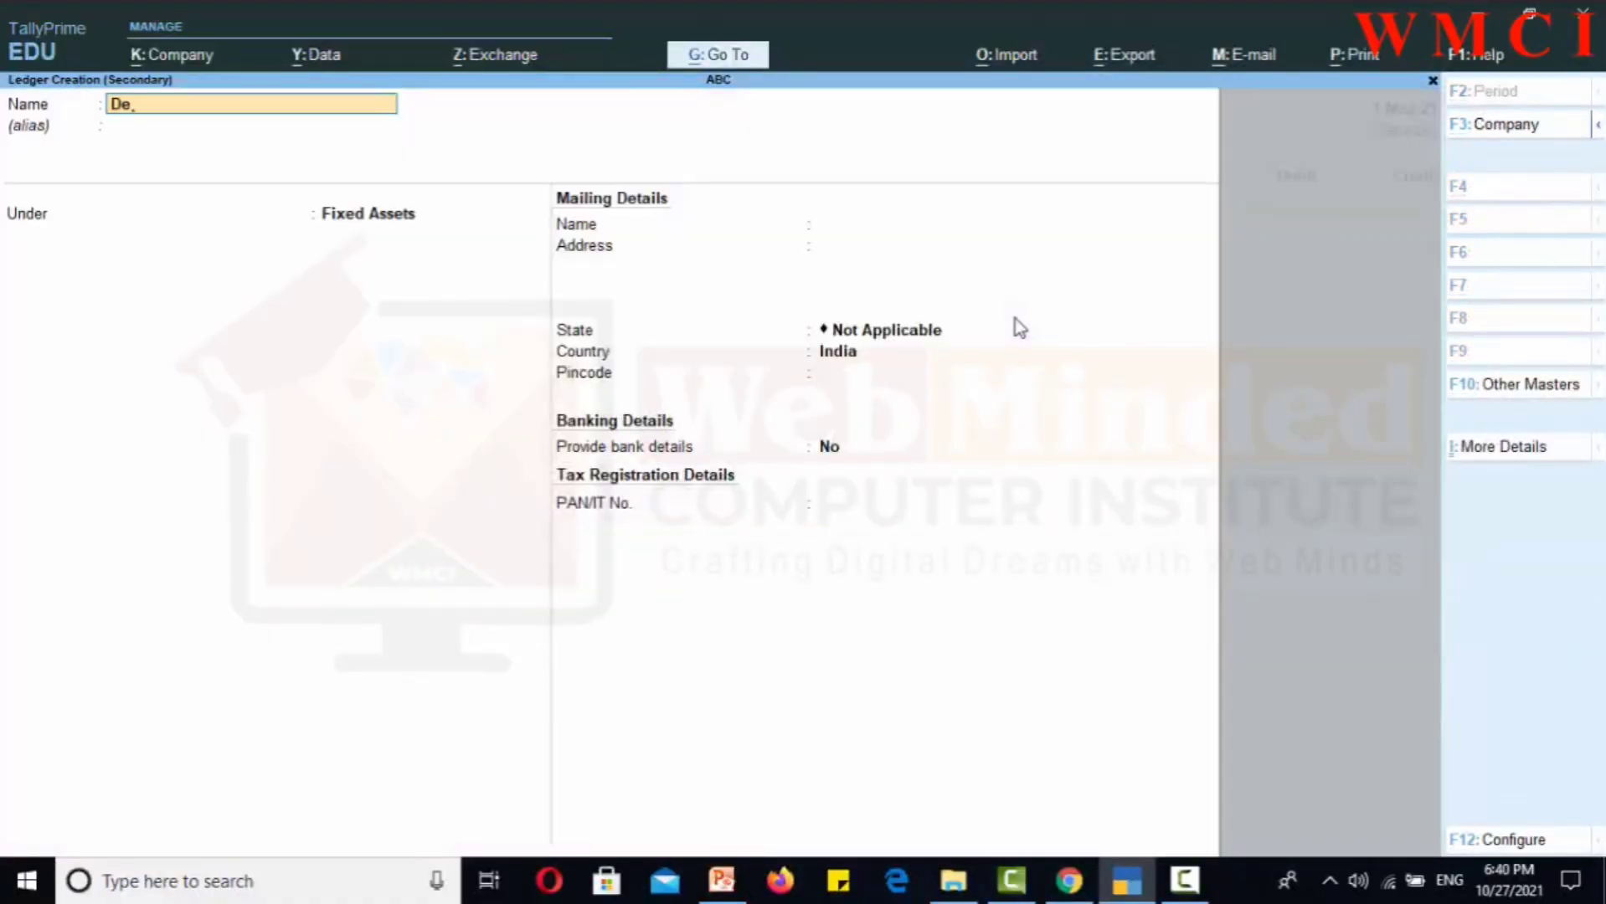
pyautogui.write('priciation')
pyautogui.press('Return')
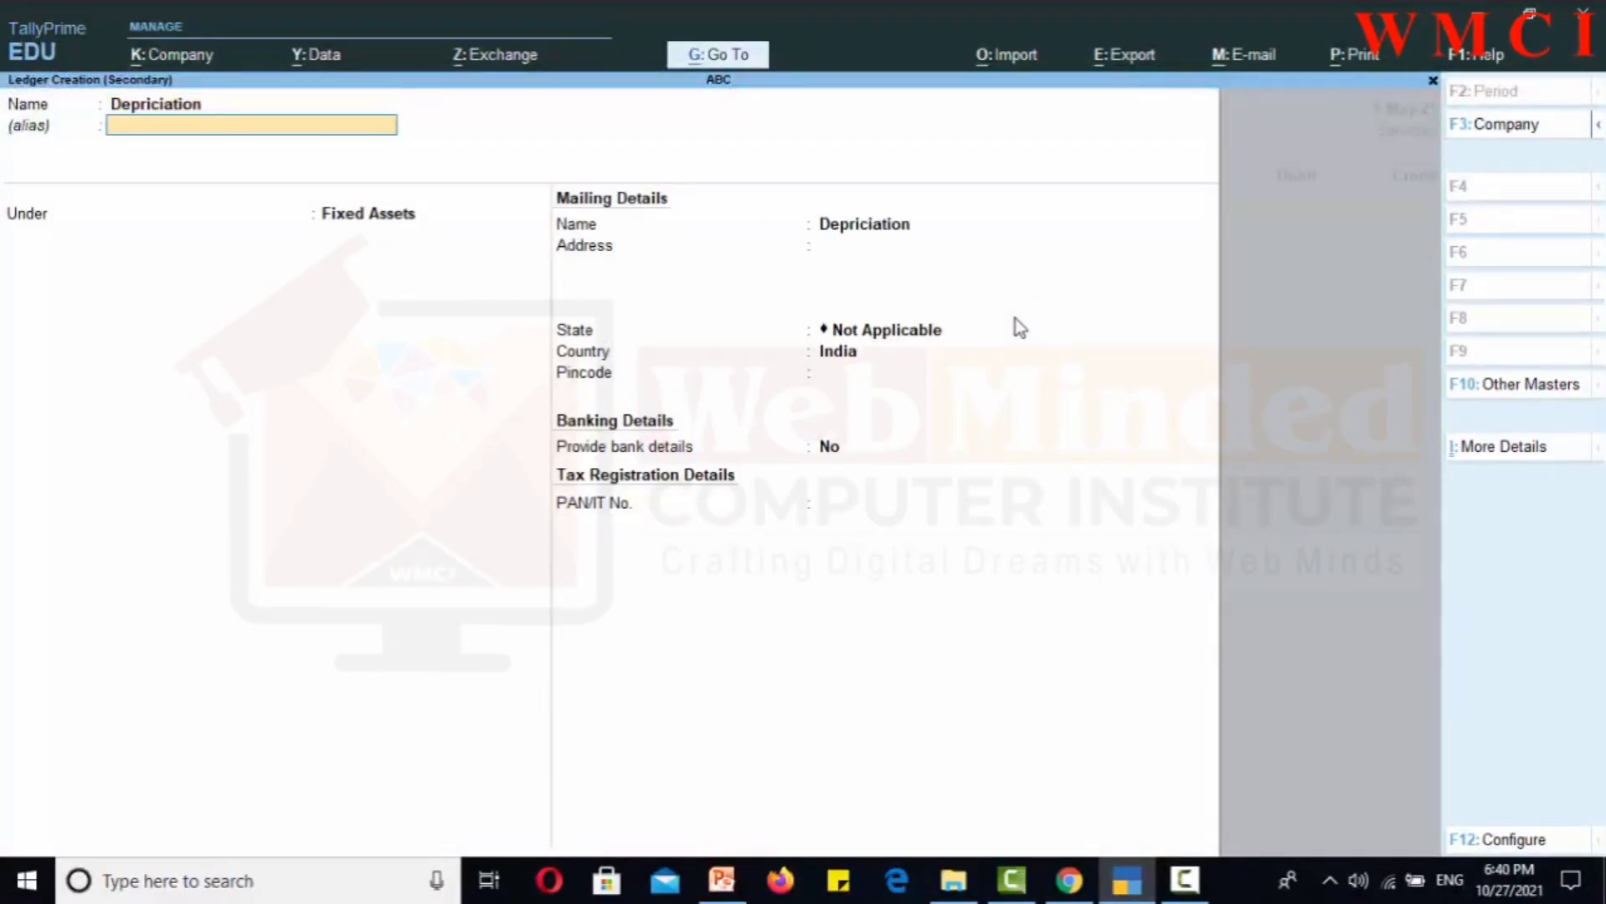
# Place the Depriciation ledger under Indirect Expenses with ledger type Not Applicable, and save it
pyautogui.press('Return')
pyautogui.write('Indi')
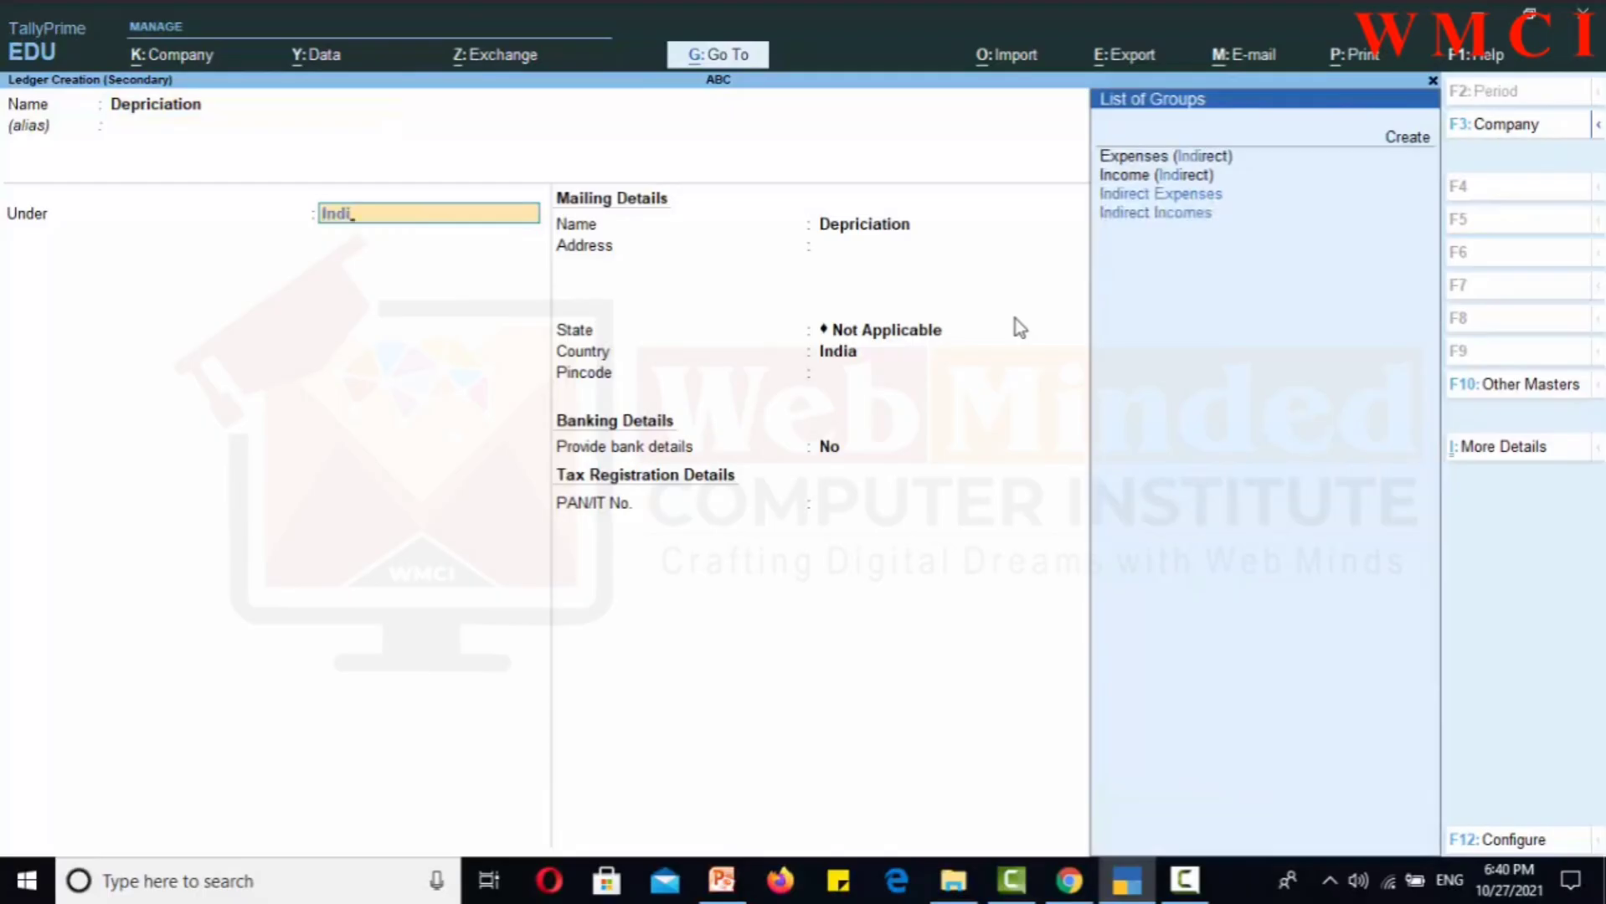
pyautogui.press('Down')
pyautogui.press('Down')
pyautogui.press('Up')
pyautogui.press('Return')
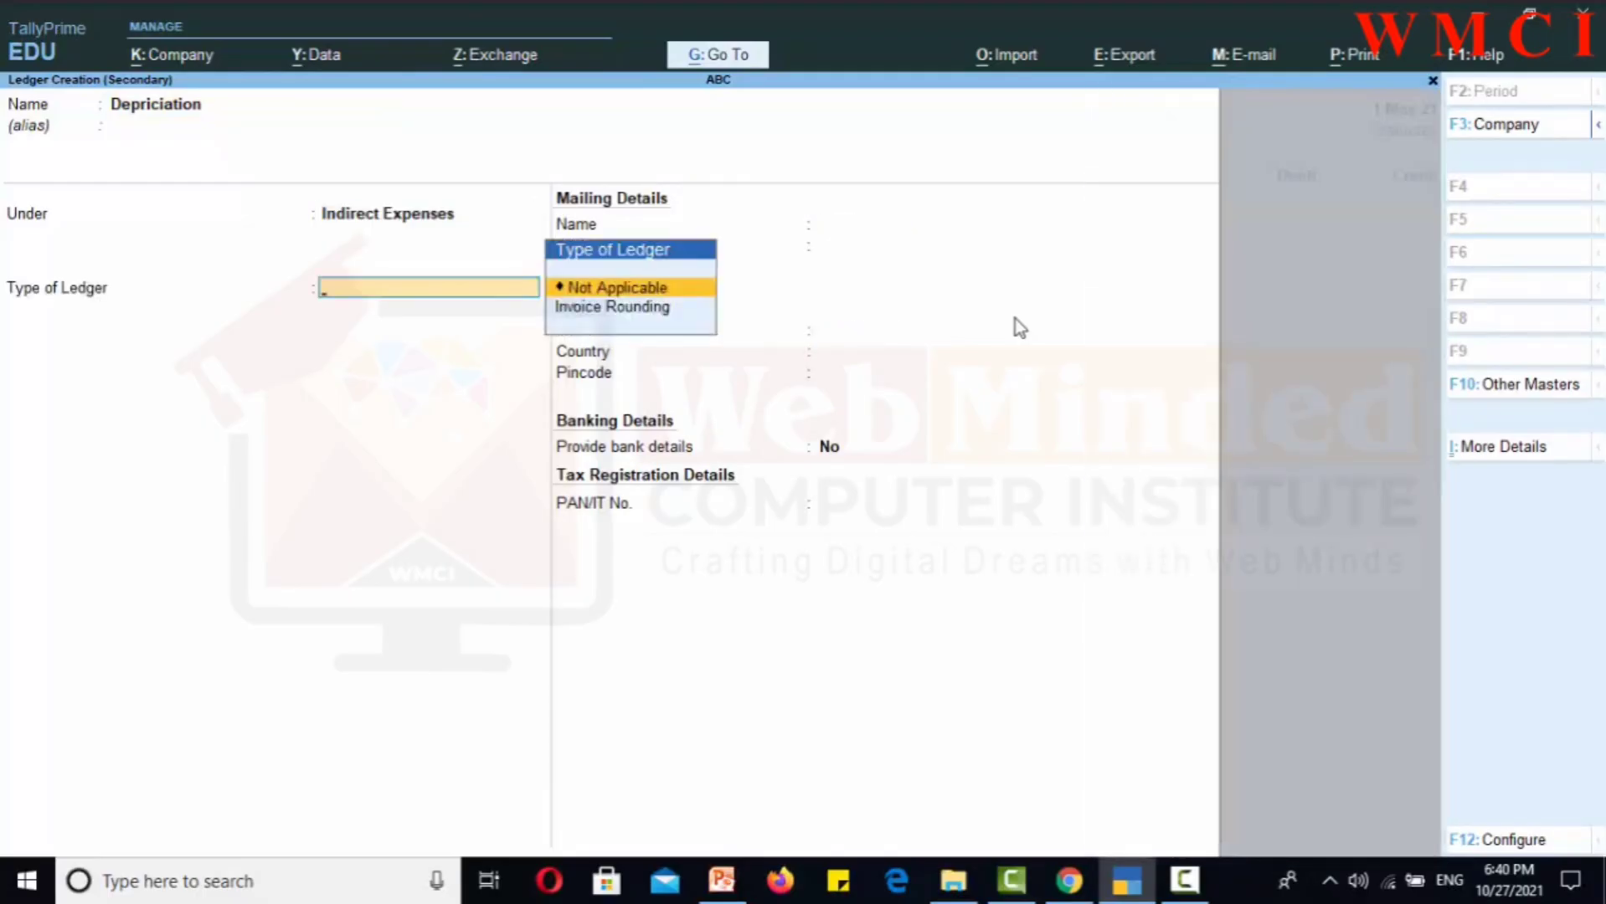
pyautogui.press('Return')
pyautogui.press('Return')
pyautogui.press('Return')
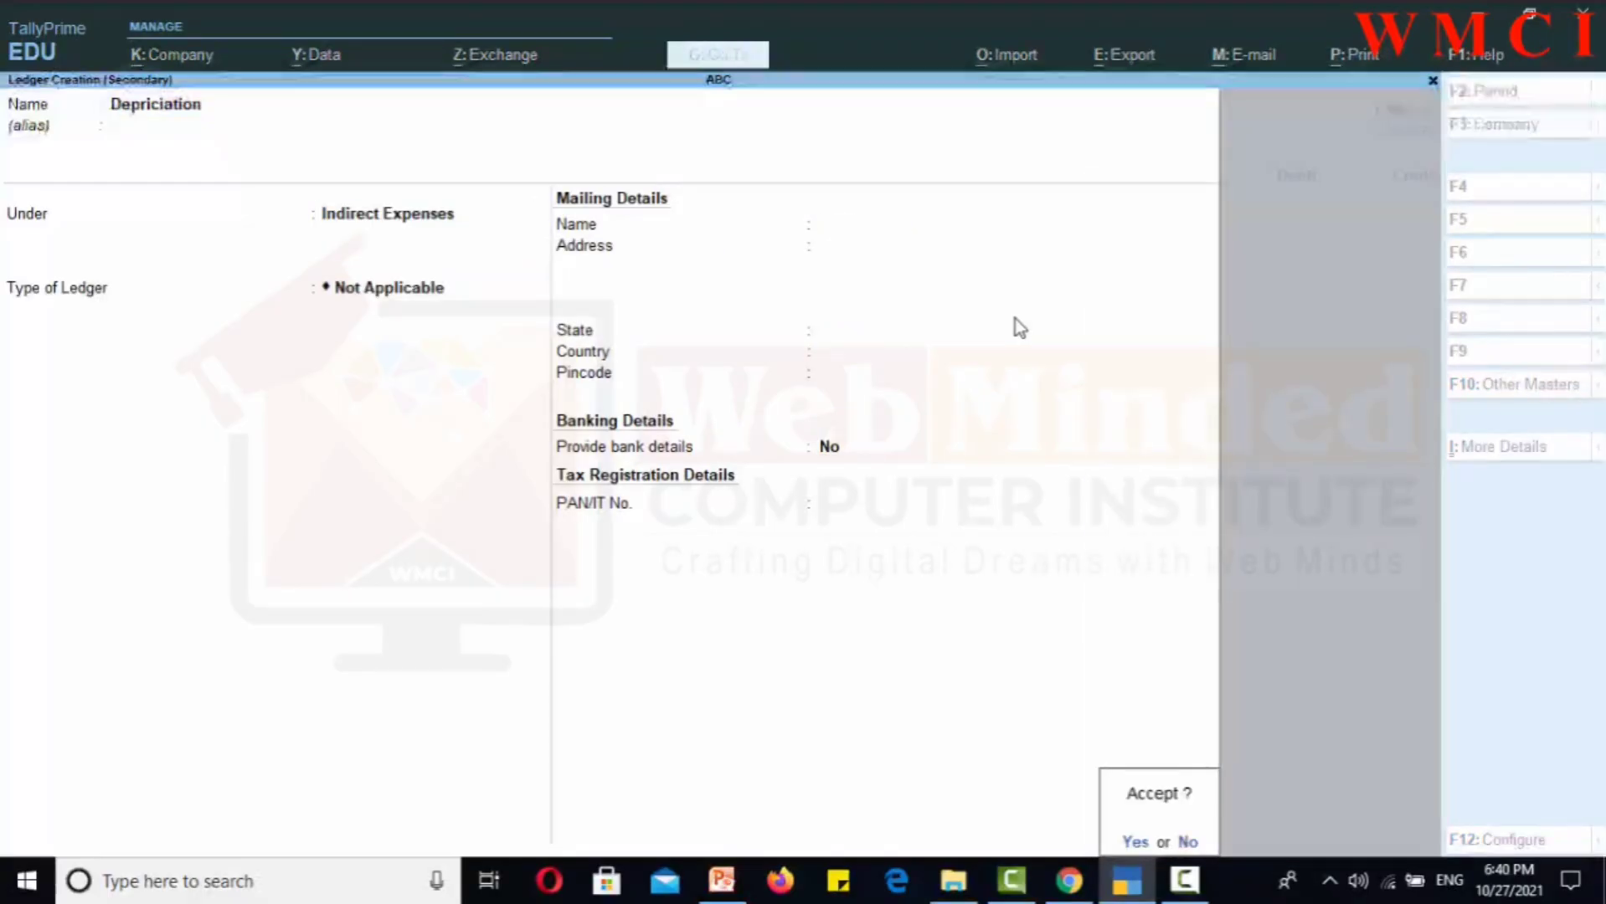
pyautogui.press('Return')
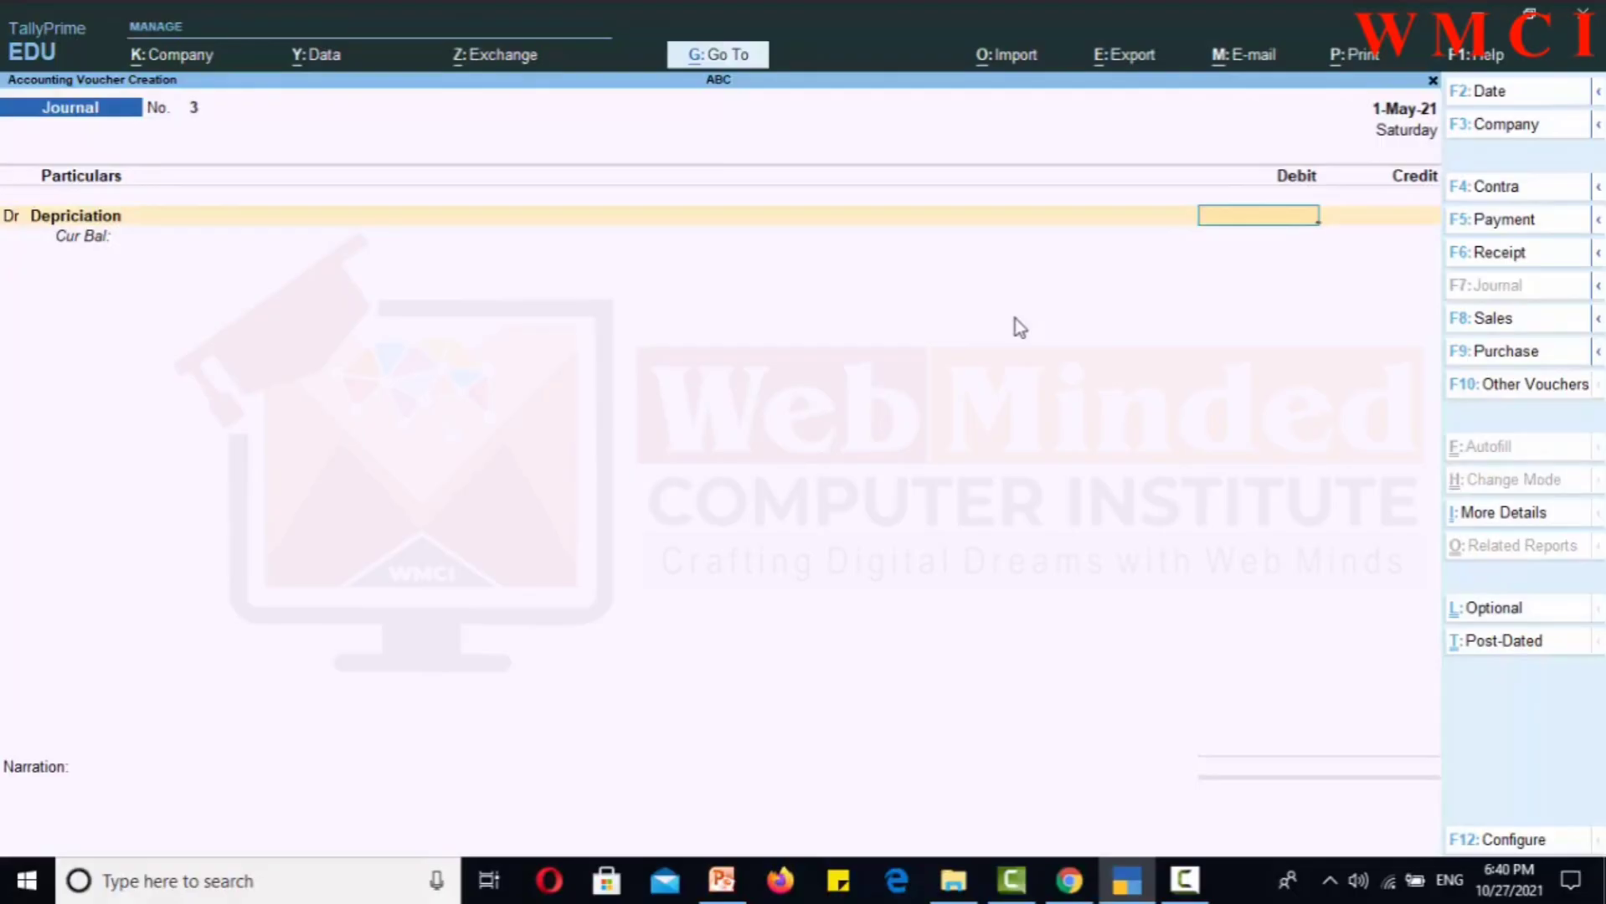
# Debit Depriciation with 4,500 and choose Bike as the ledger to credit
pyautogui.write('4500')
pyautogui.press('Return')
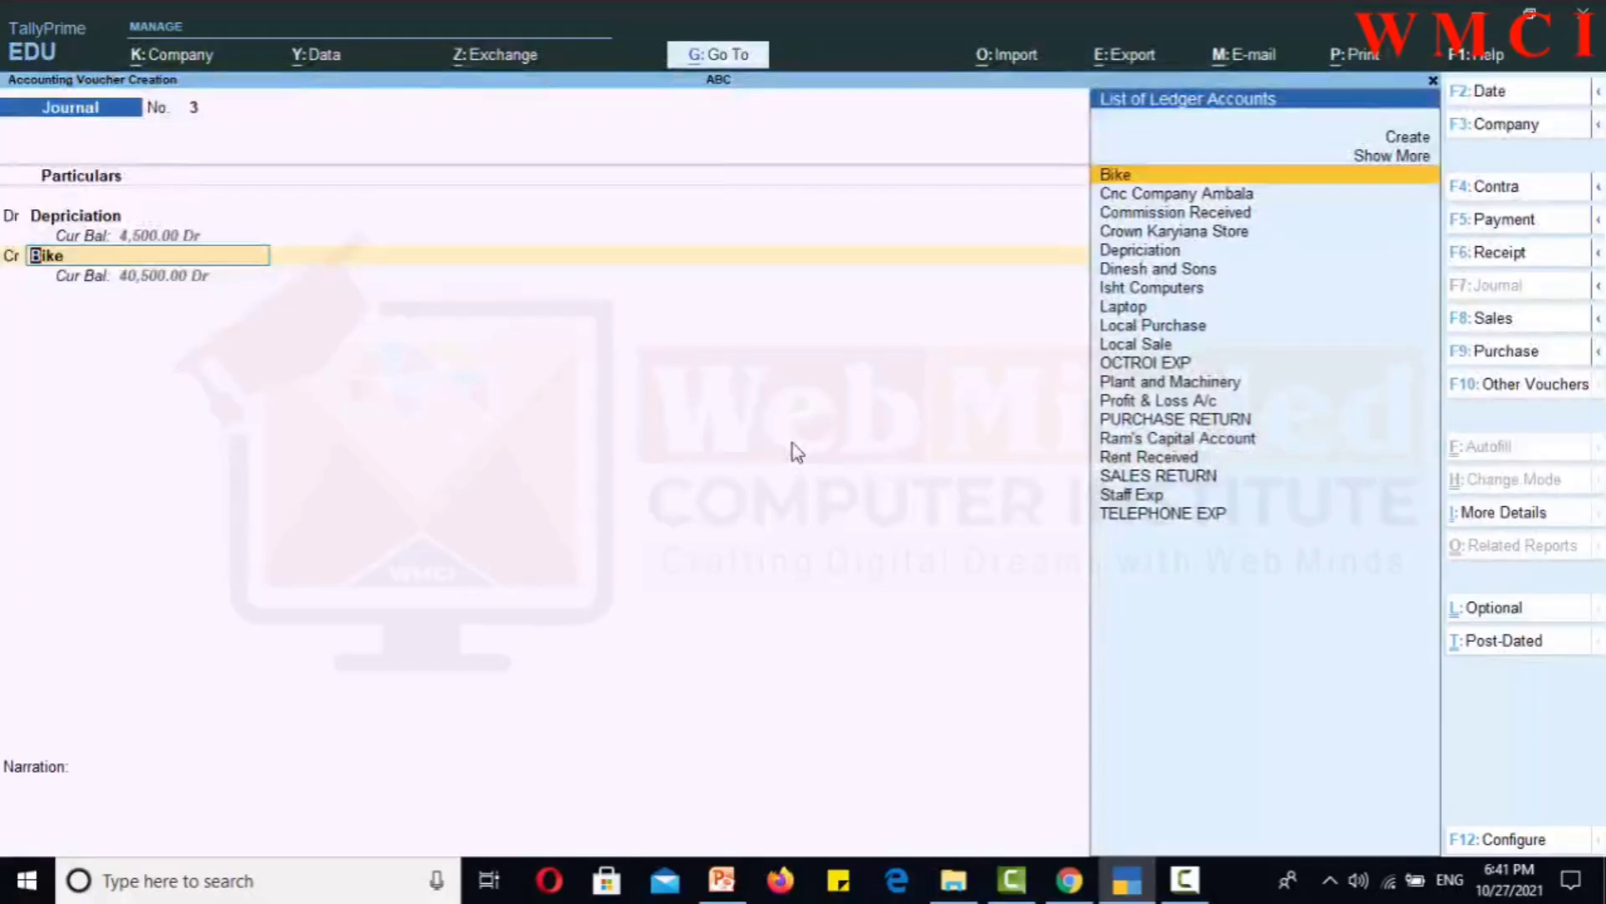
pyautogui.press('Return')
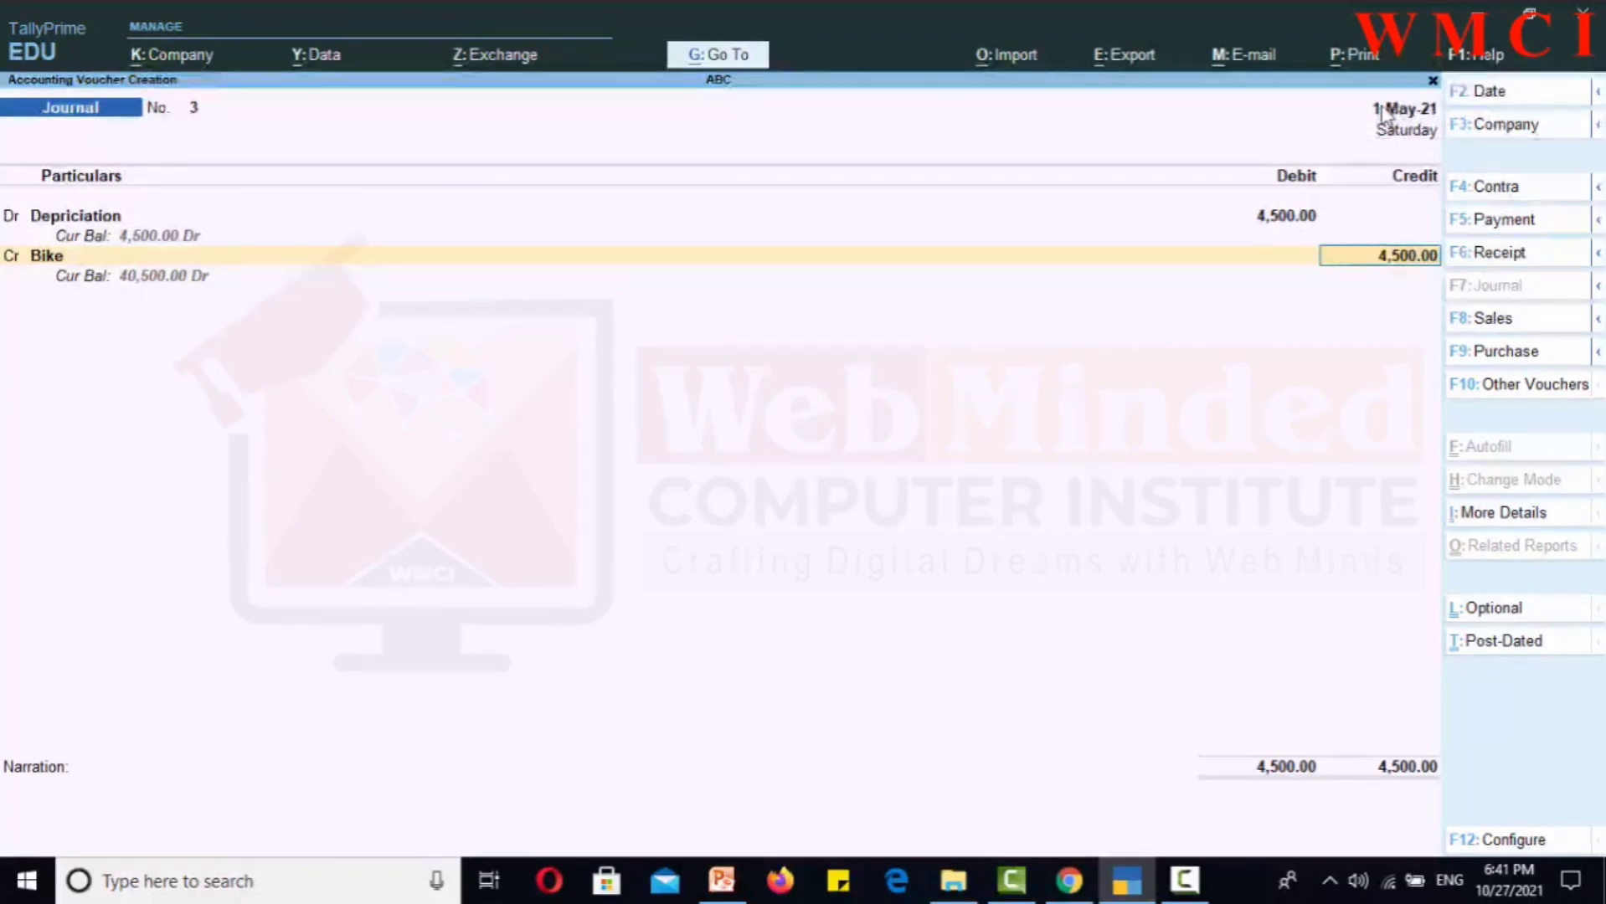
# Change the journal voucher's date to 31-3-2022
pyautogui.click(1482, 92)
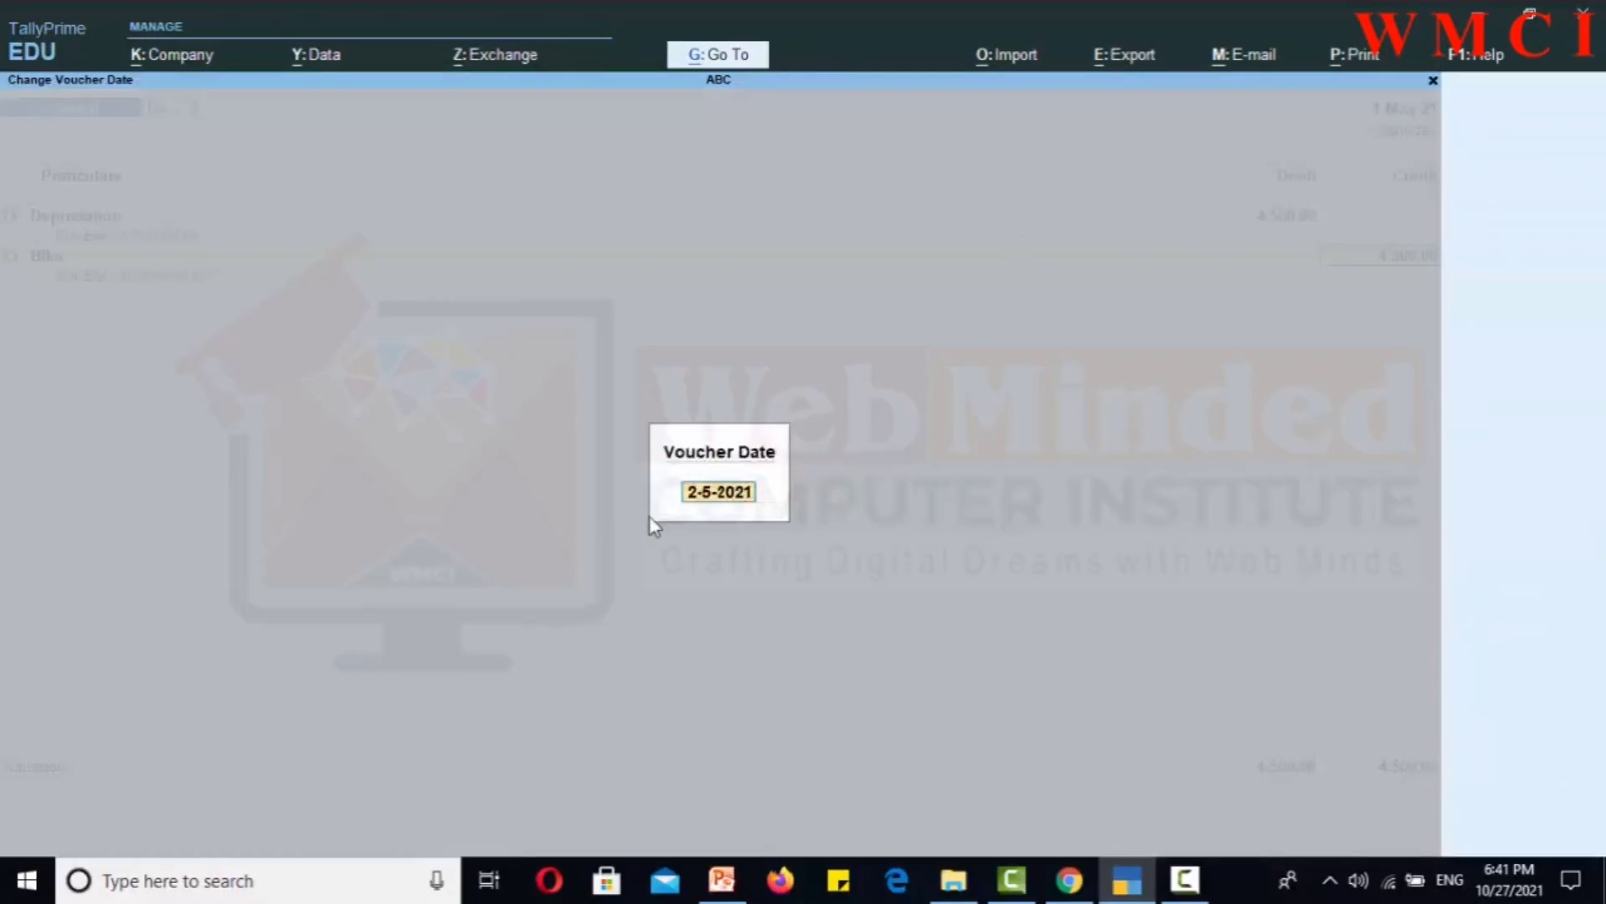
pyautogui.write('31-4')
pyautogui.press('BackSpace')
pyautogui.write('3-2022')
pyautogui.press('Return')
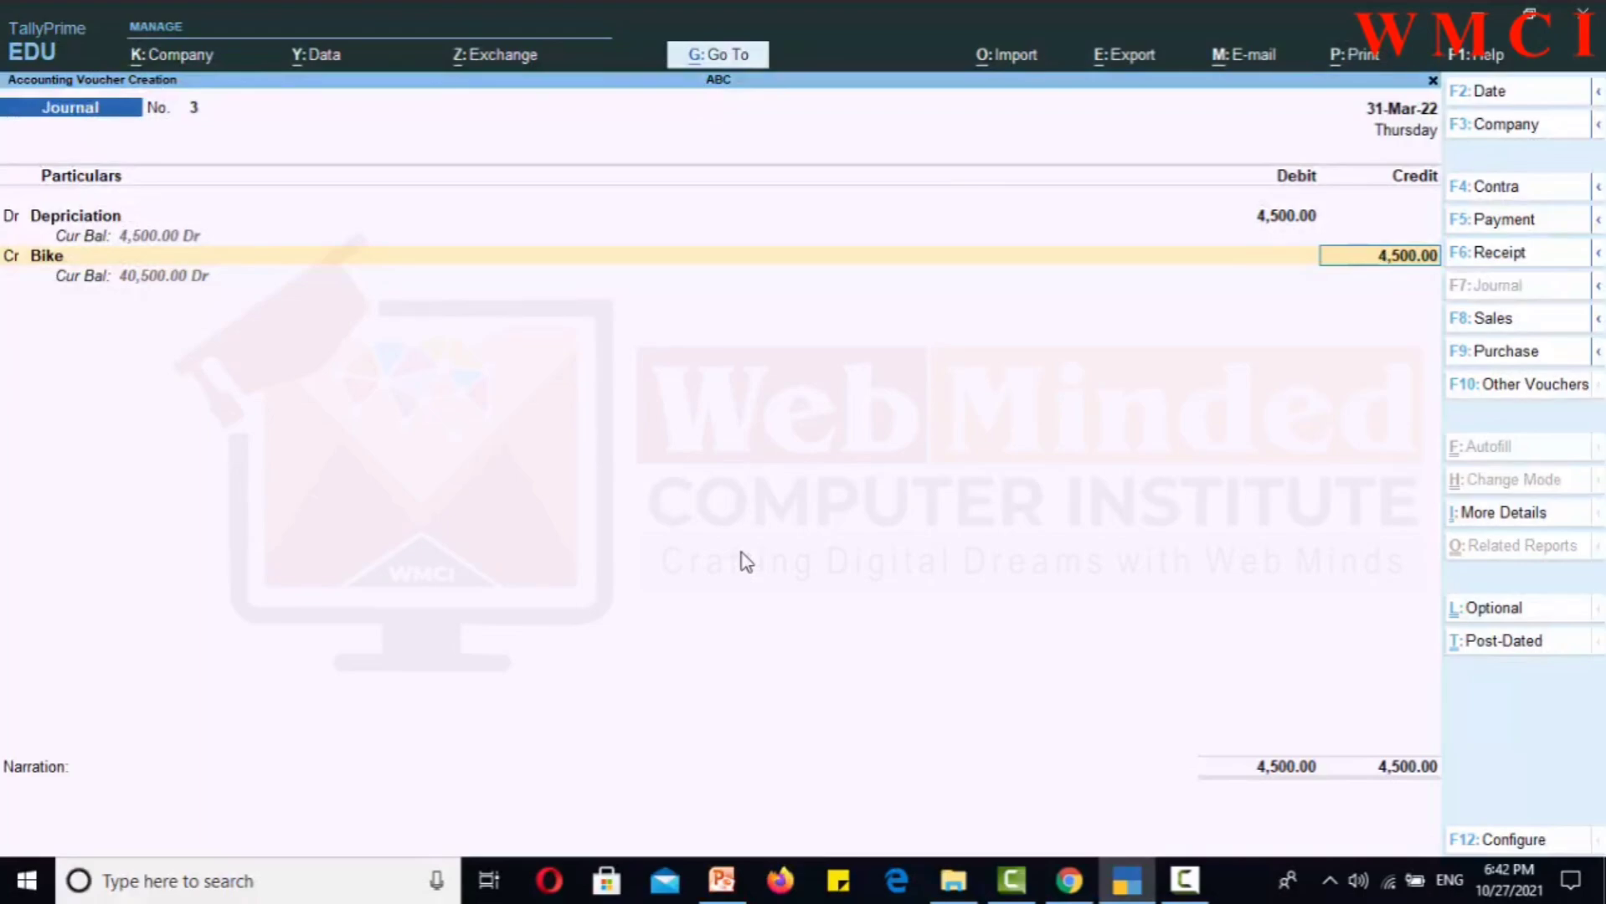
pyautogui.press('Return')
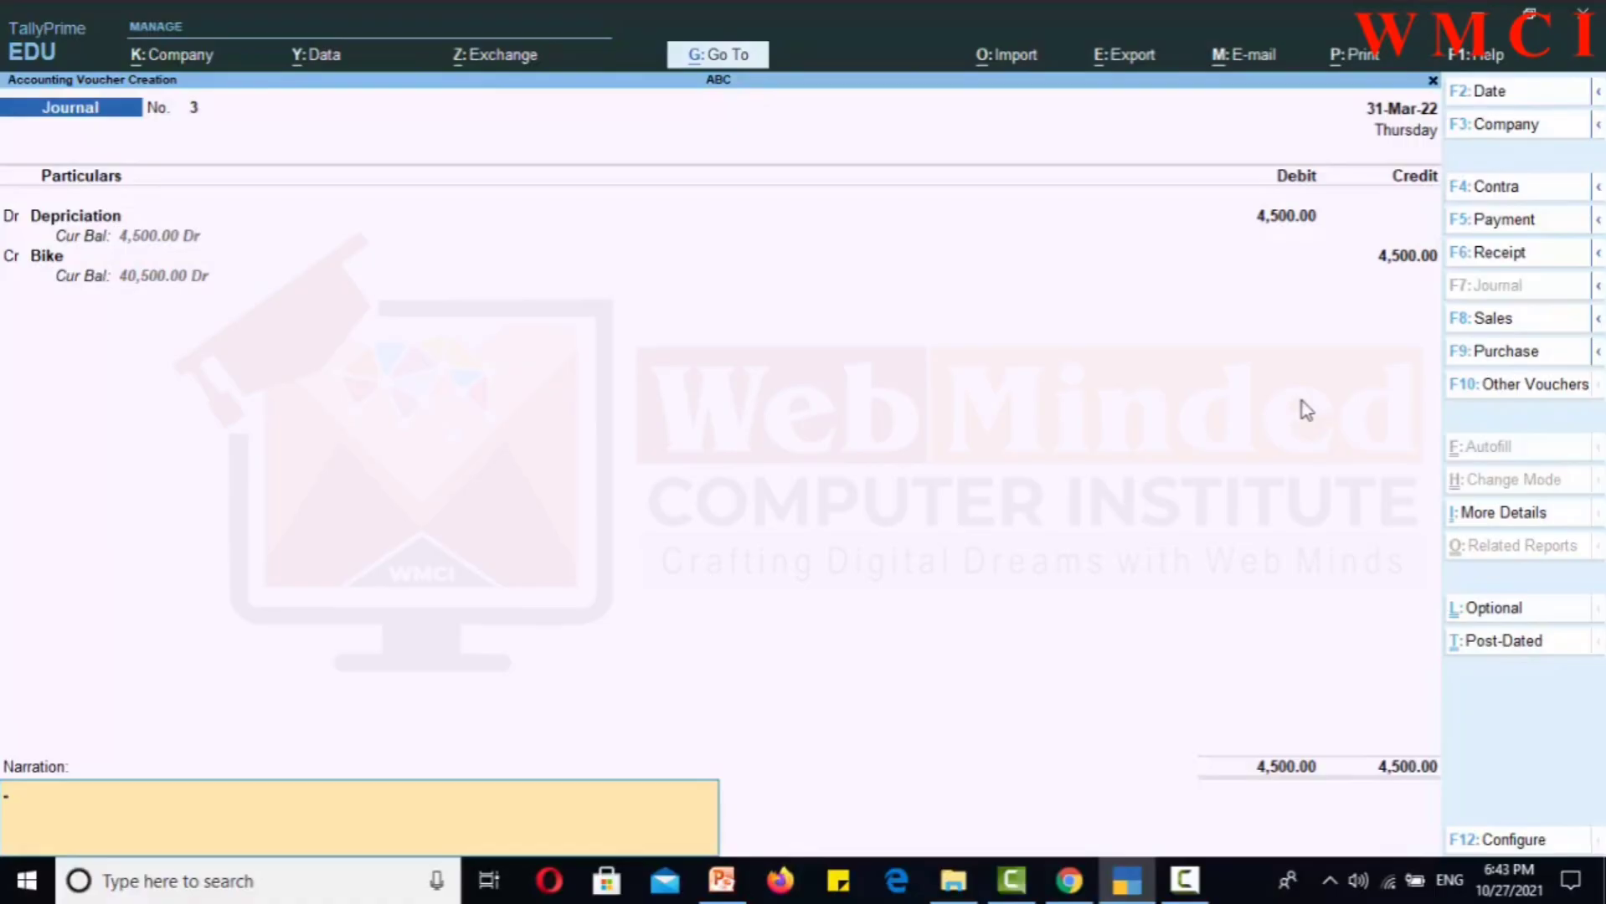
pyautogui.write('depriciation of bike is 4500 @10%')
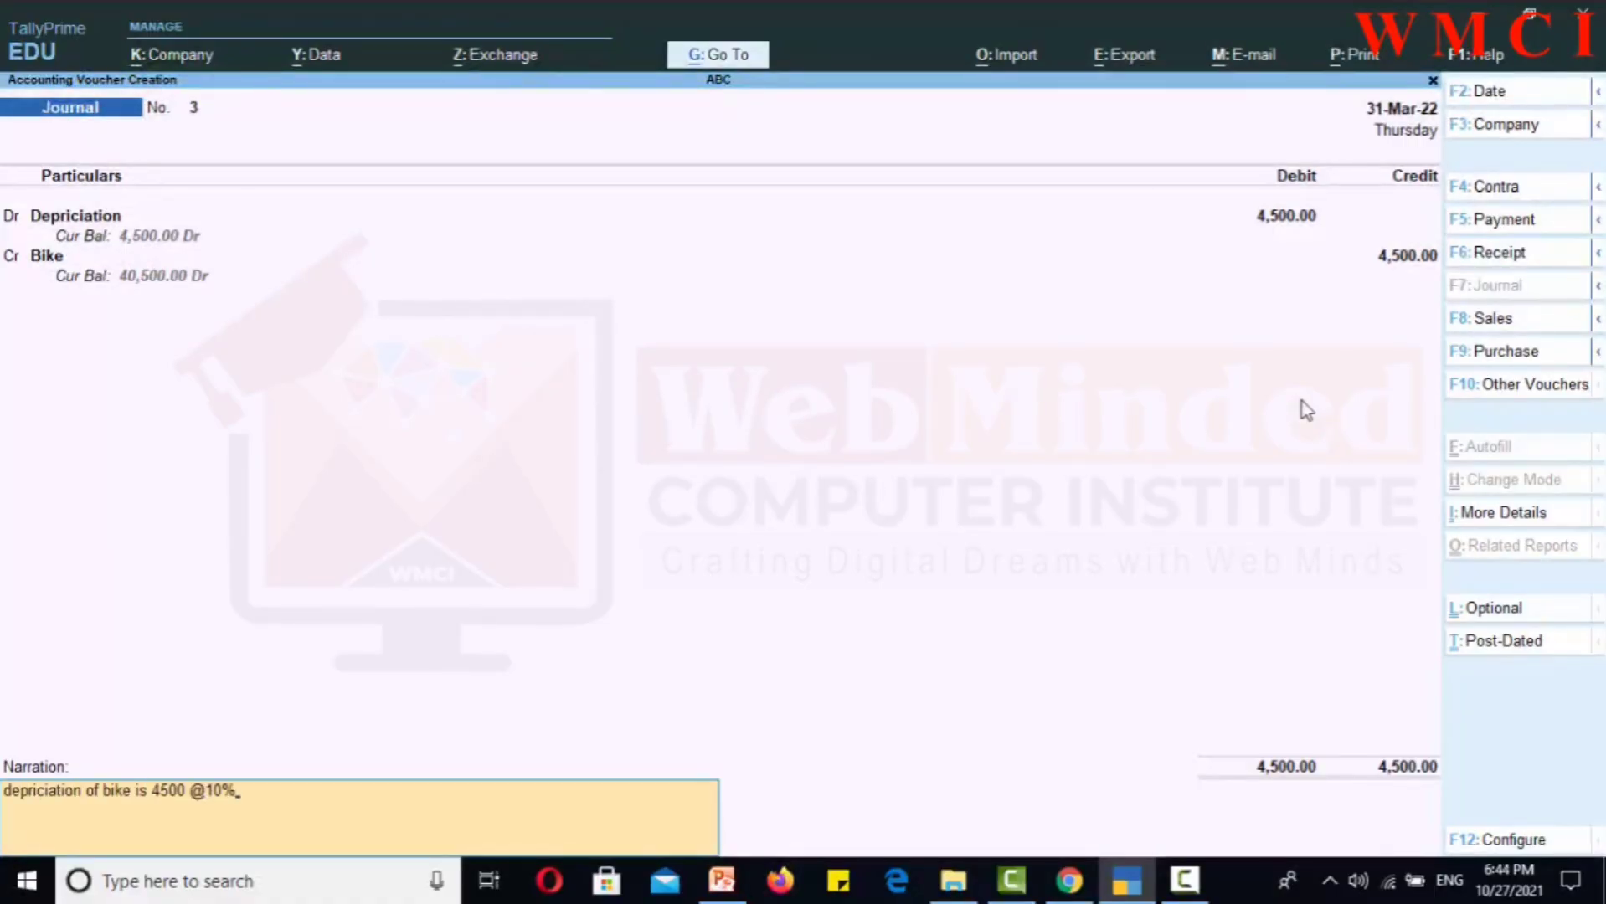
pyautogui.press('Return')
pyautogui.press('Return')
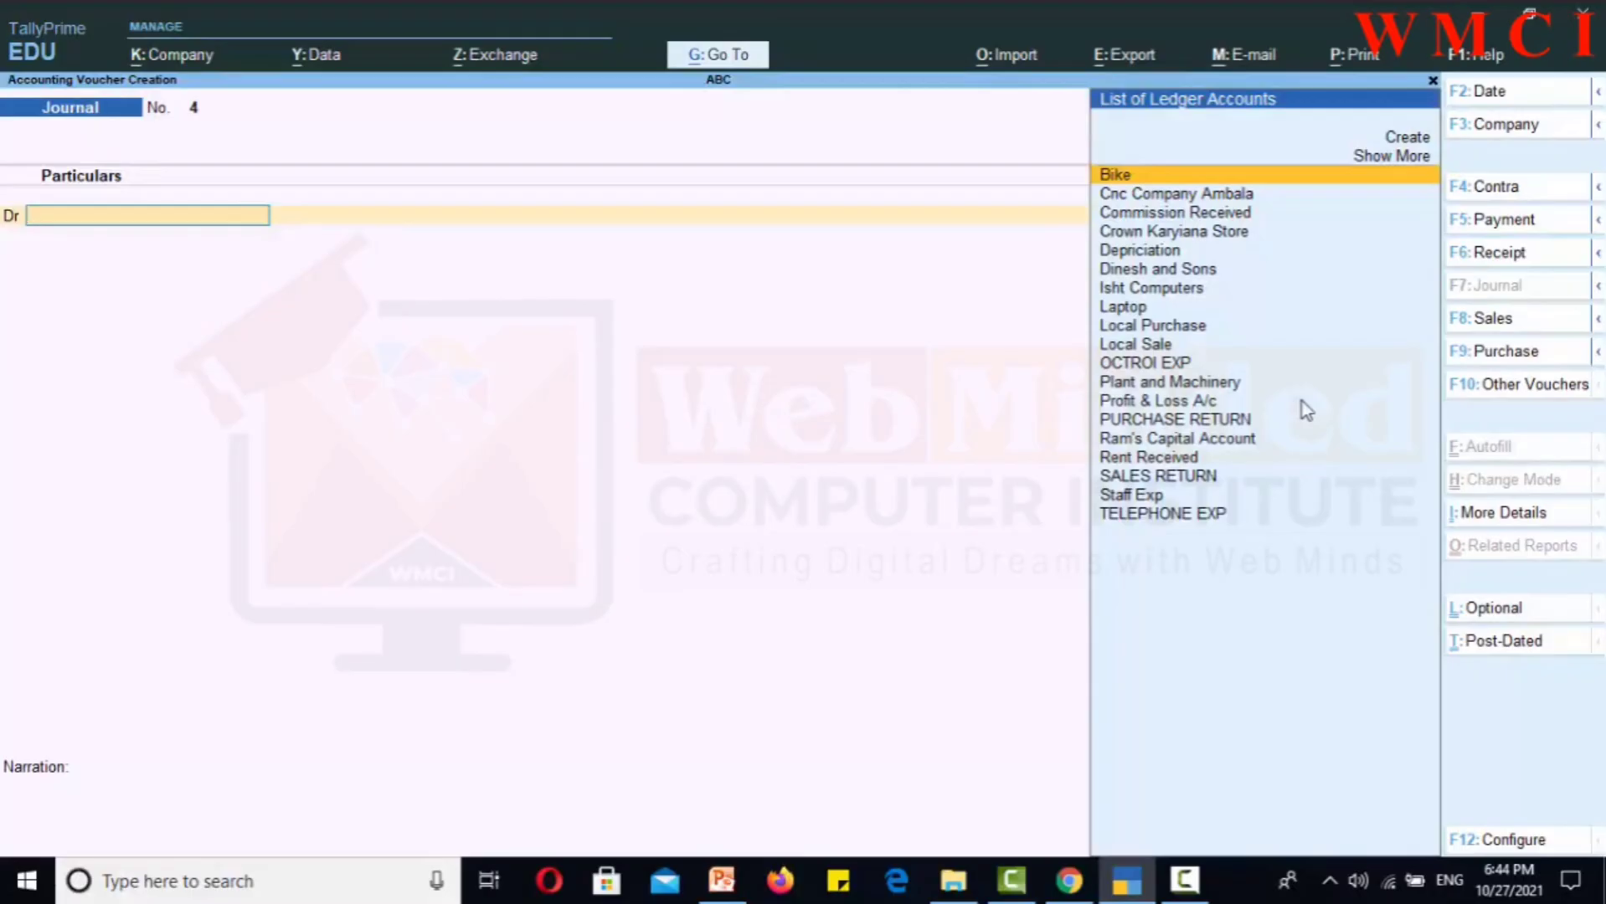
# Debit the Depriciation ledger with 10,000 in the new journal voucher
pyautogui.press('Down')
pyautogui.press('Down')
pyautogui.press('Down')
pyautogui.press('Down')
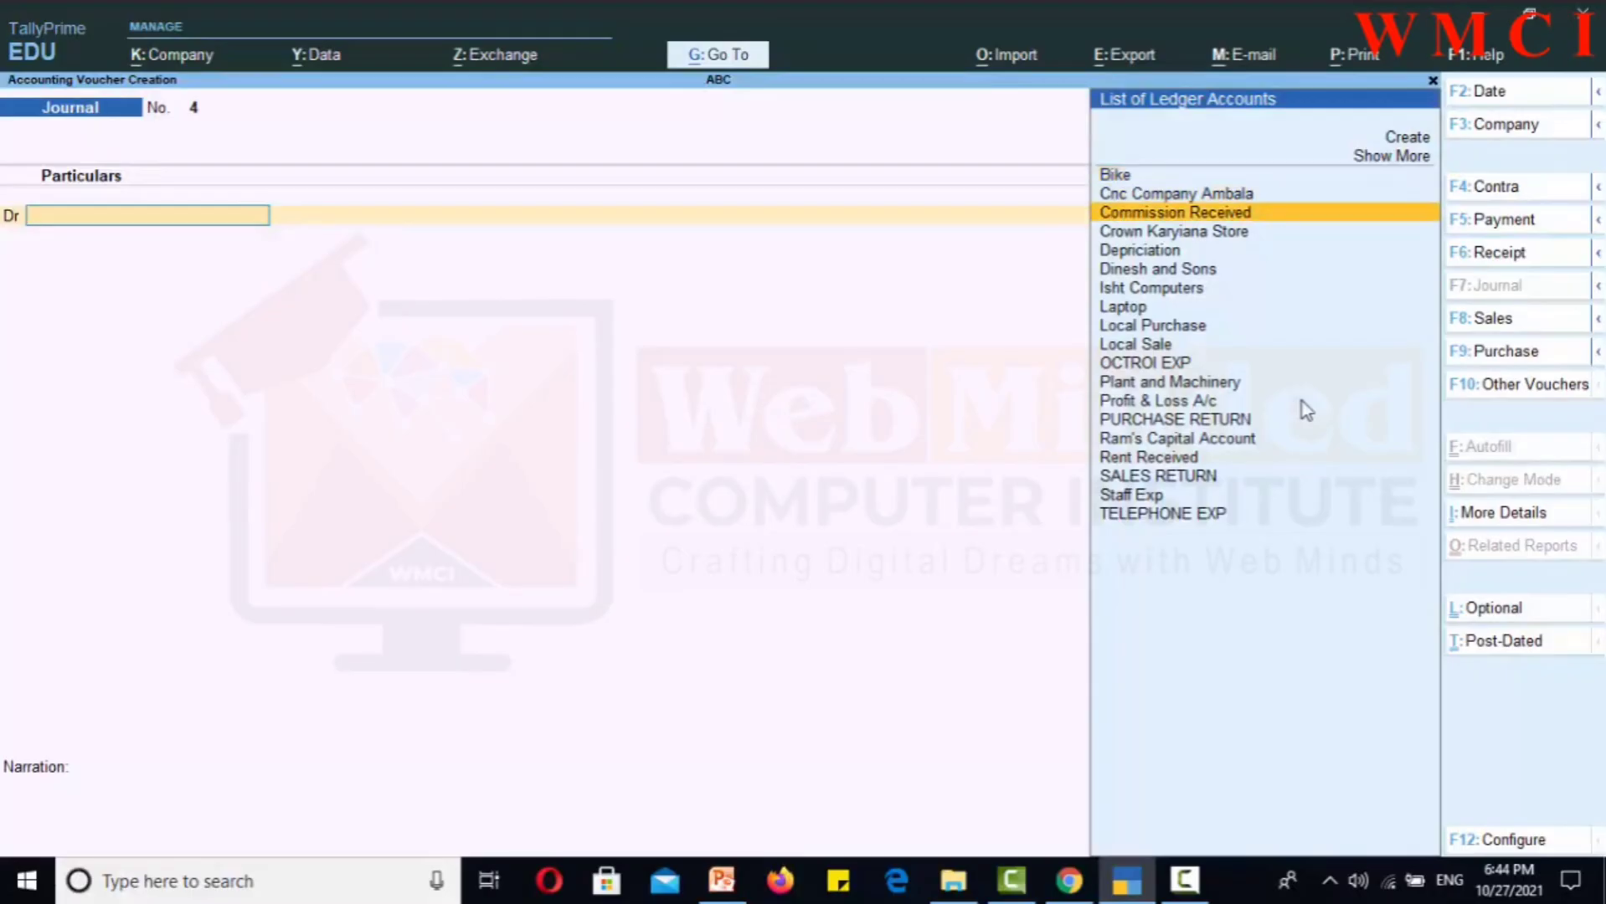
pyautogui.press('Return')
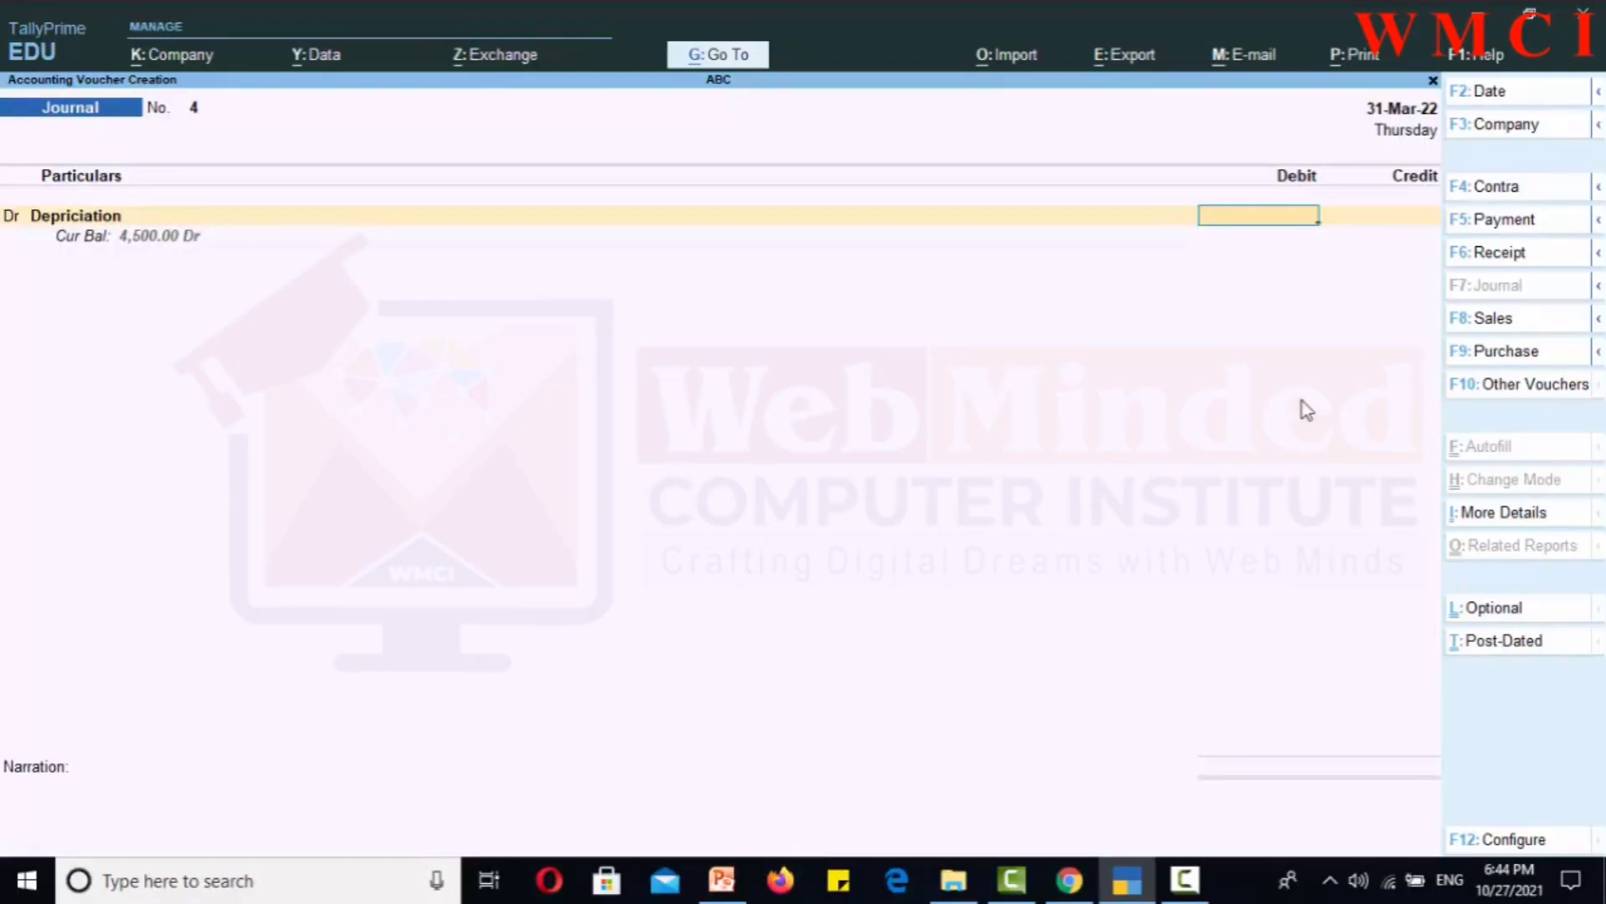
pyautogui.write('100000.00')
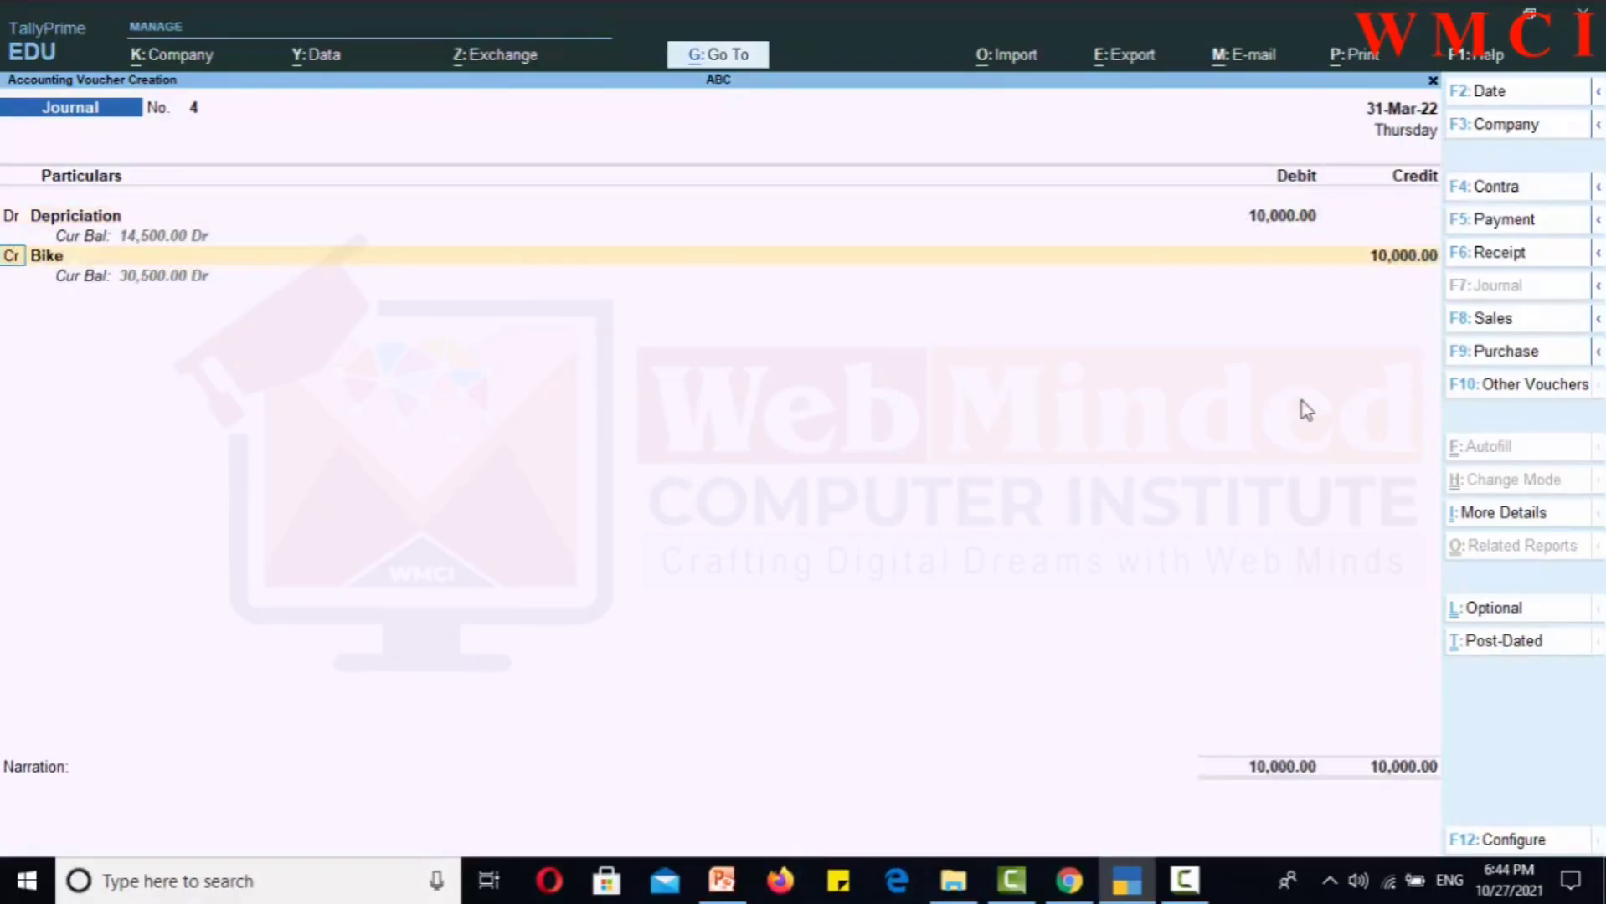
# Change the credited ledger in the voucher from Bike to Plant and Machinery
pyautogui.press('Return')
pyautogui.press('Down')
pyautogui.press('Down')
pyautogui.press('Down')
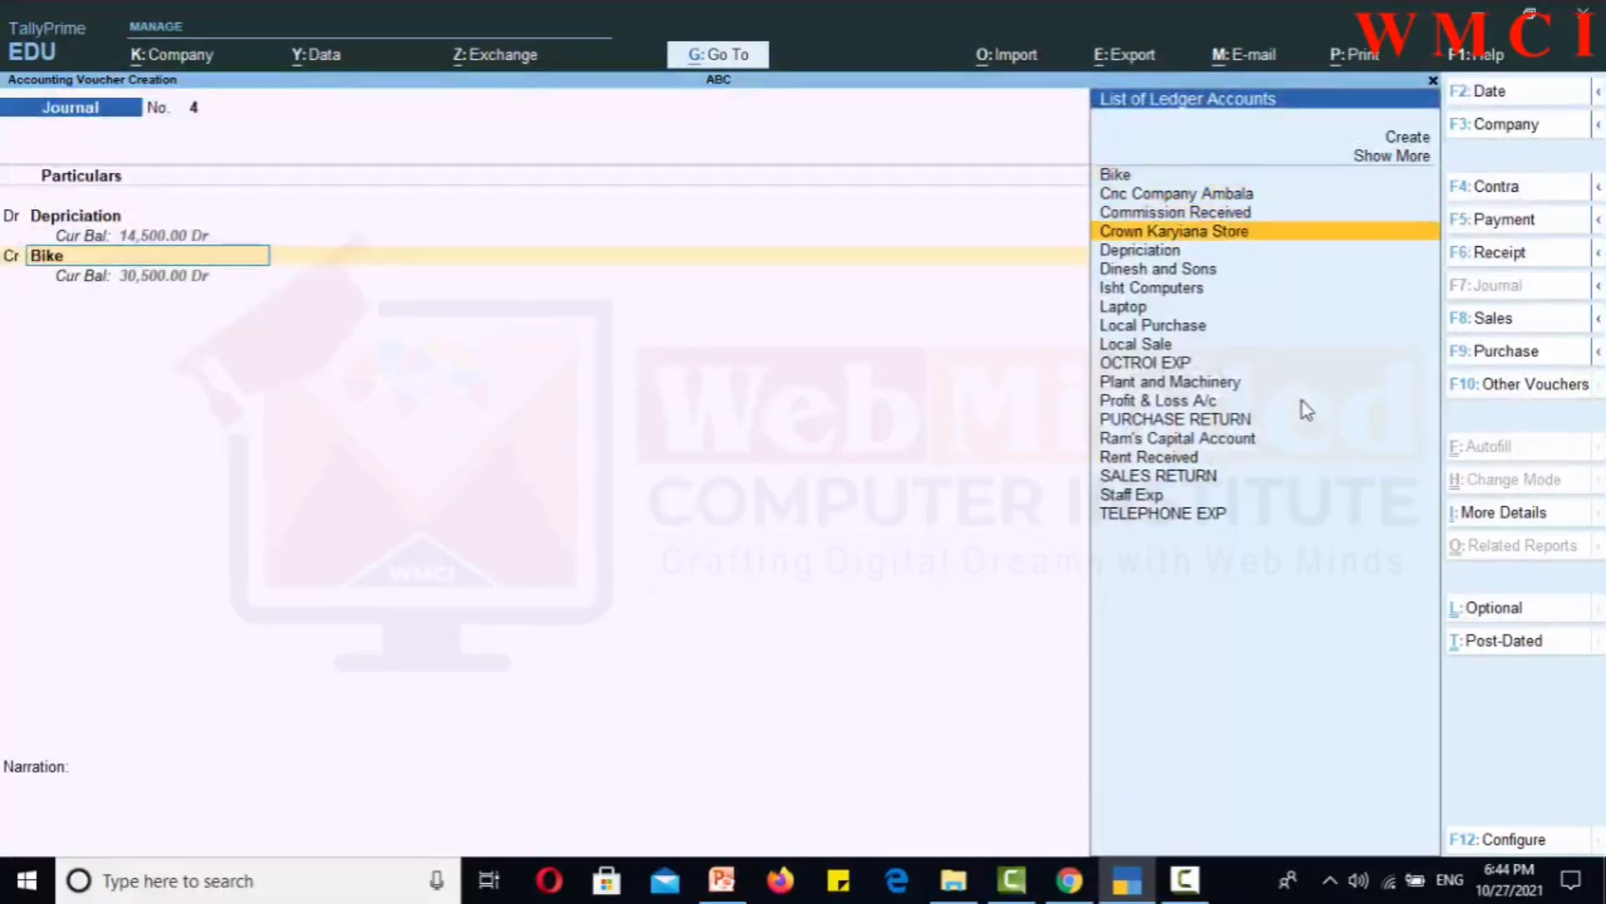
pyautogui.press('Down')
pyautogui.press('Down')
pyautogui.press('Down')
pyautogui.press('Down')
pyautogui.press('Down')
pyautogui.press('Down')
pyautogui.press('Down')
pyautogui.press('Down')
pyautogui.press('Return')
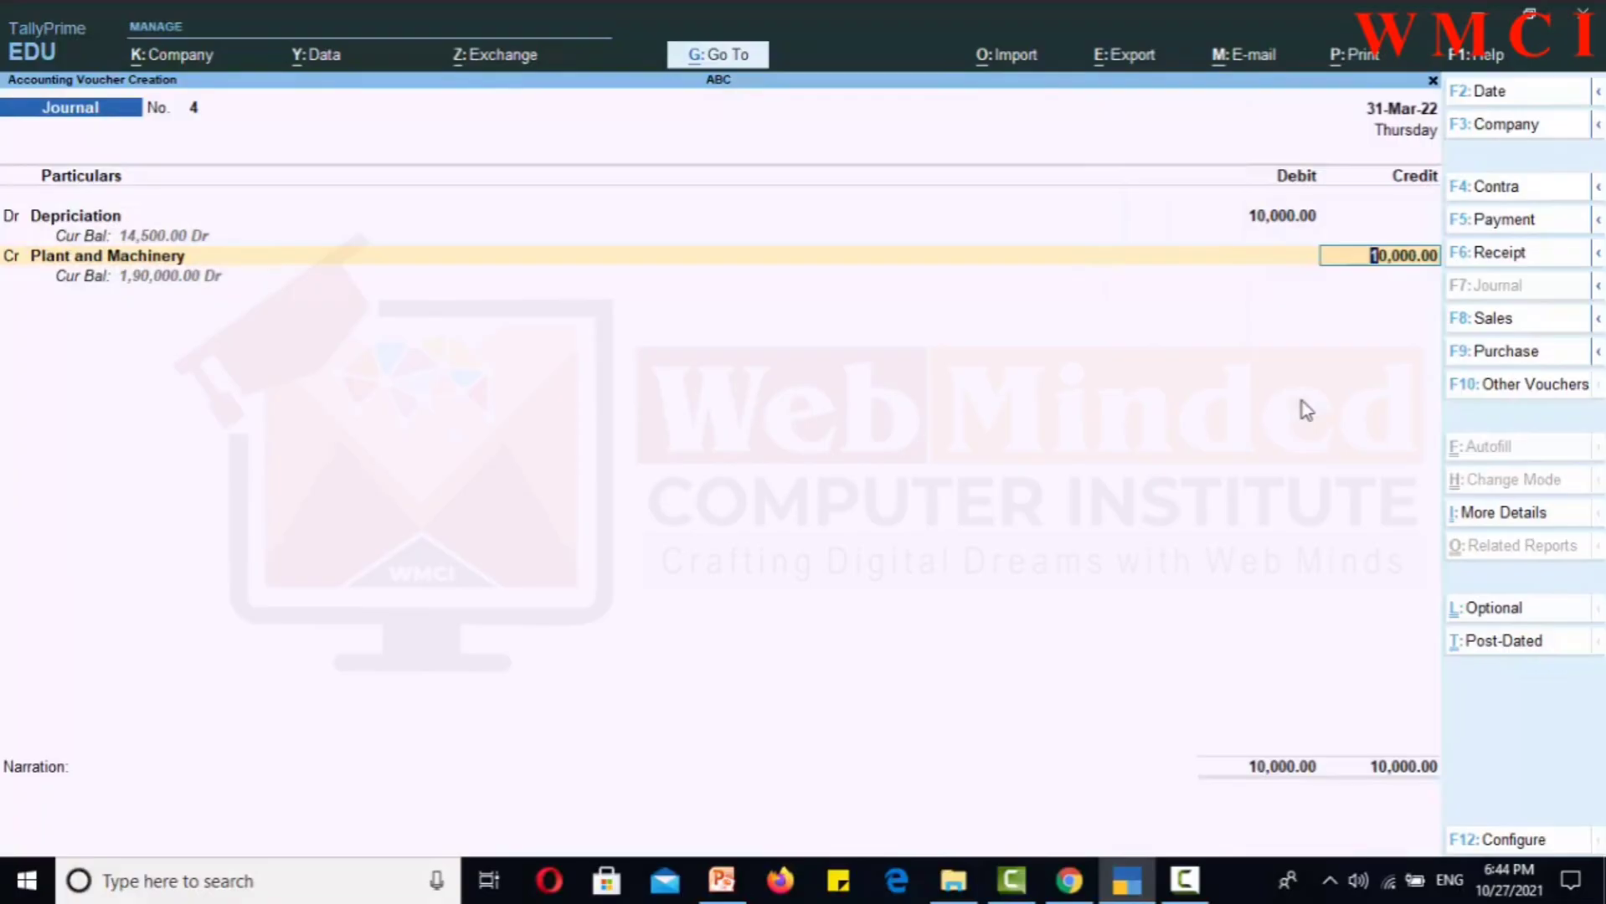
# Accept the 10,000 credit amount, leave the narration empty and save the journal voucher
pyautogui.press('Return')
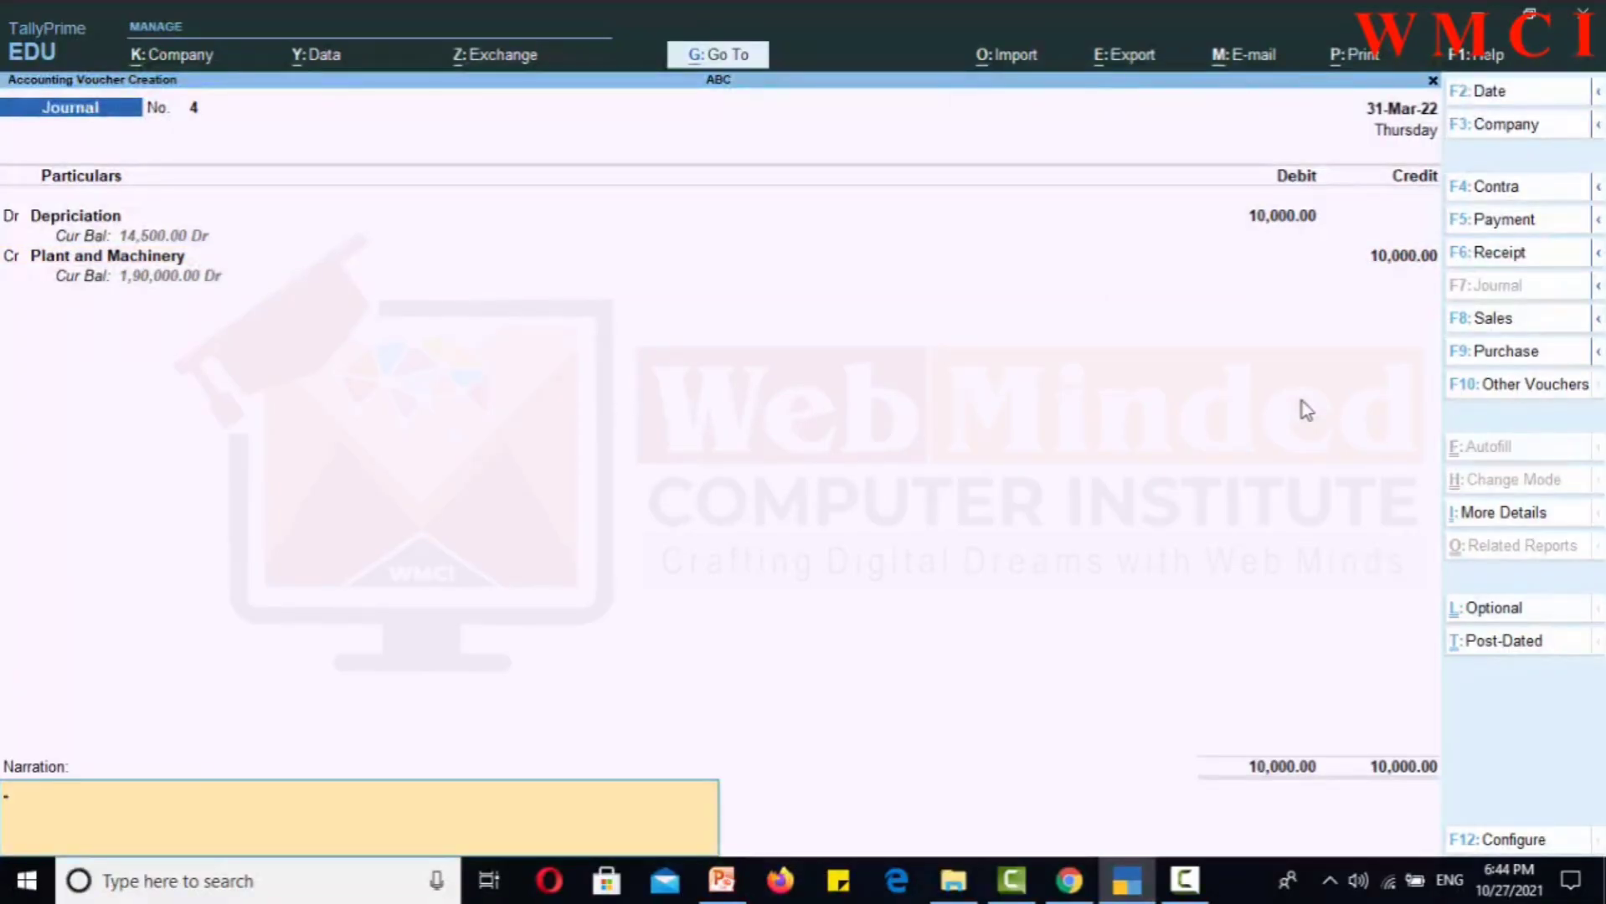
pyautogui.press('Return')
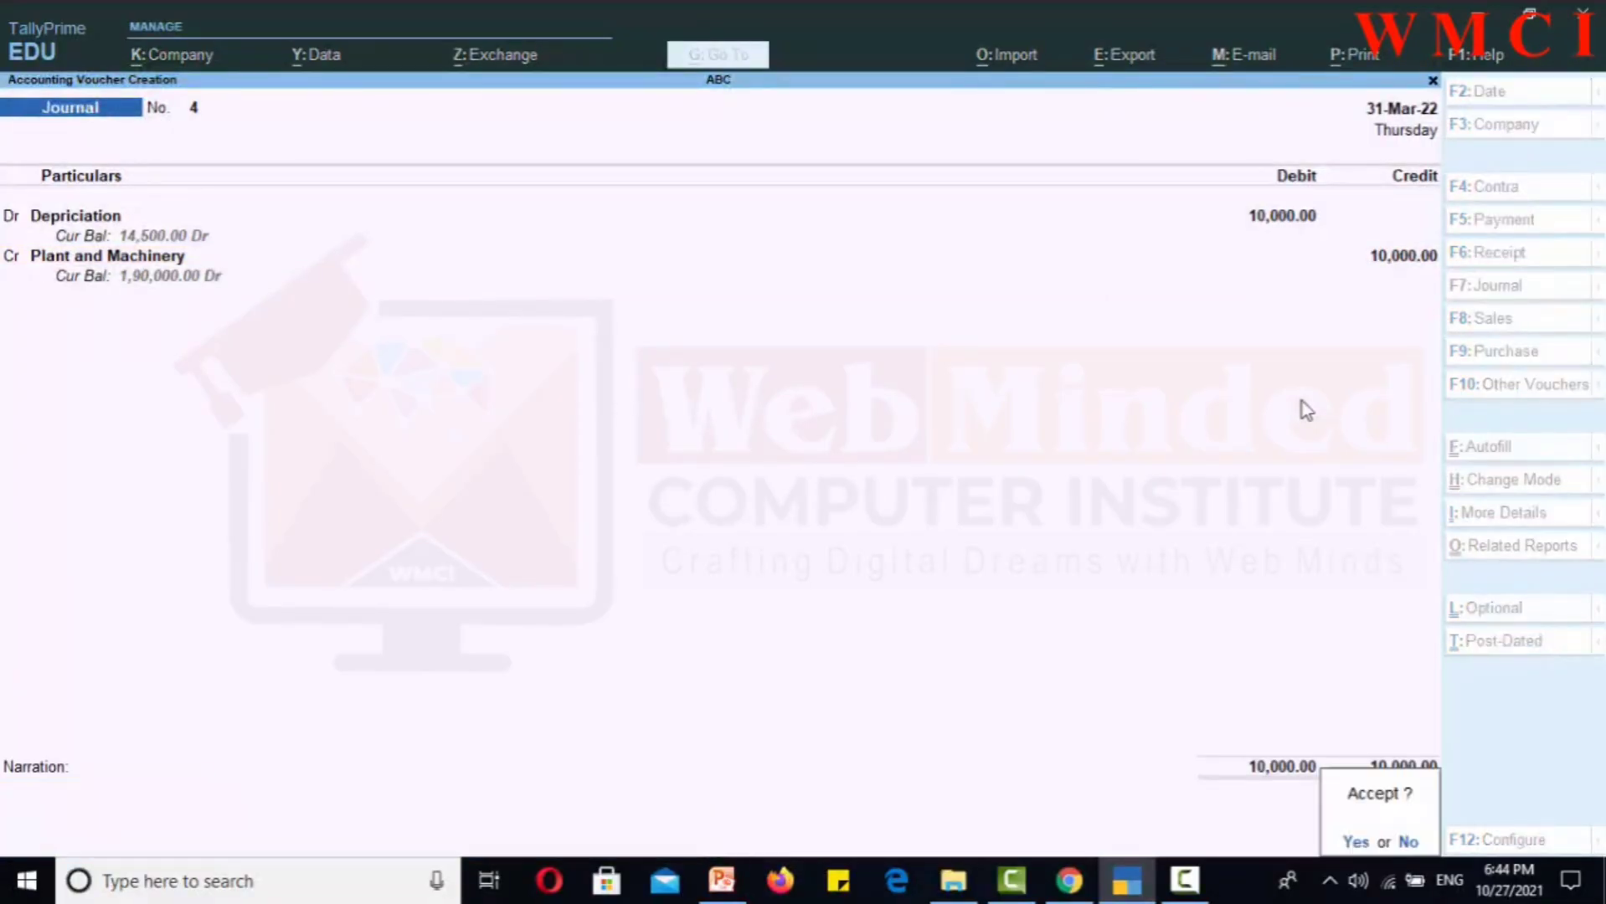
pyautogui.press('Return')
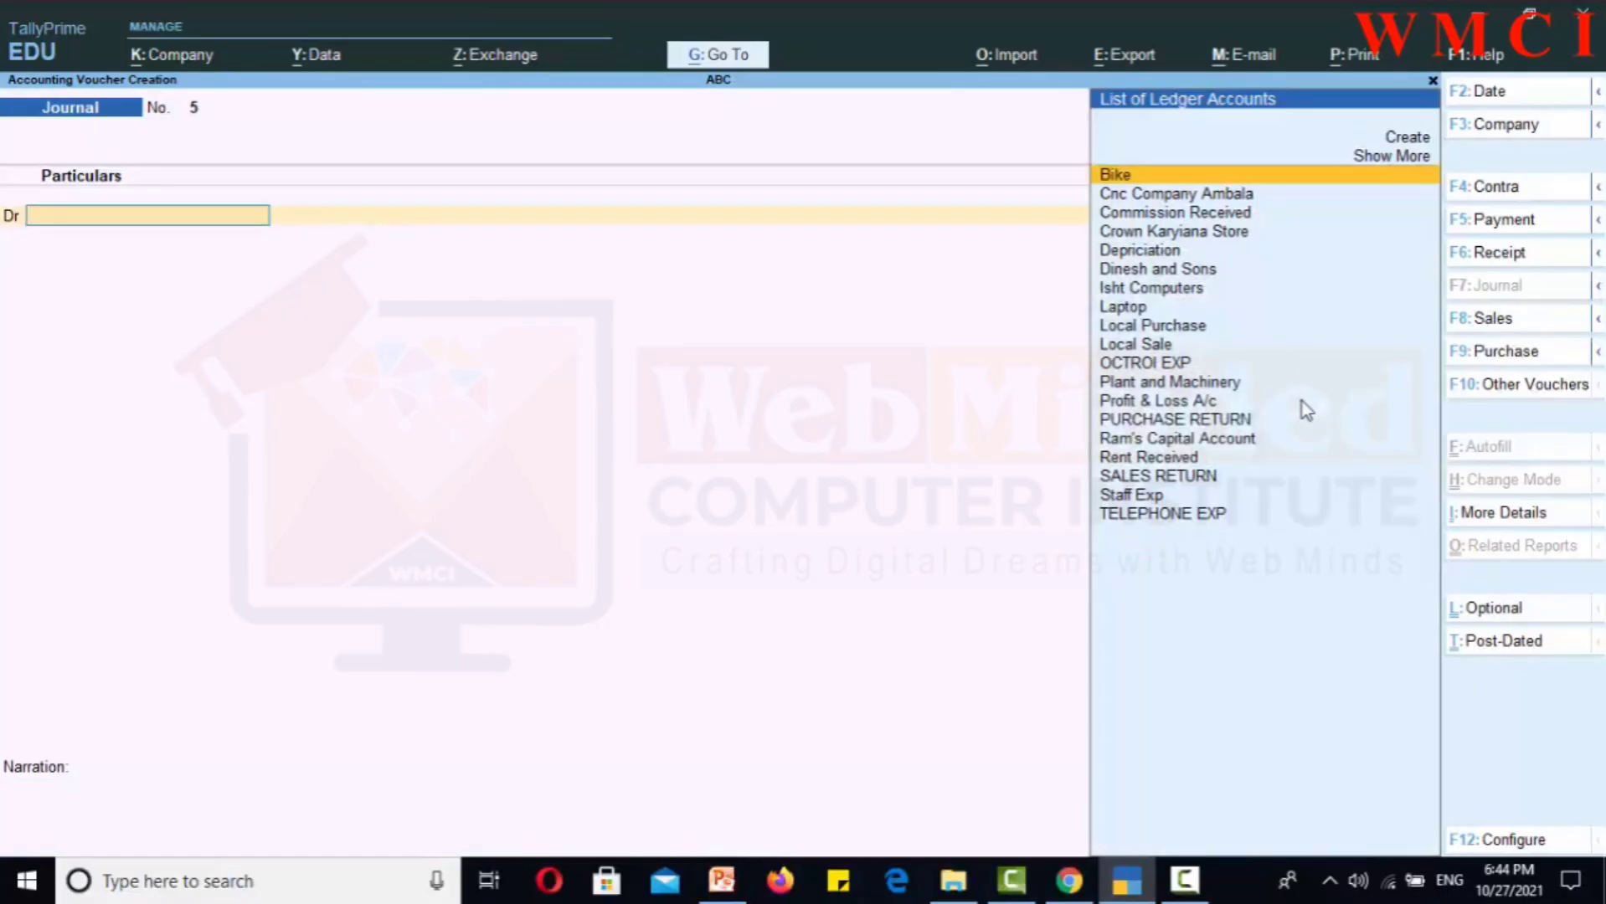
# Leave voucher creation and open the Balance Sheet
pyautogui.press('Escape')
pyautogui.press('Return')
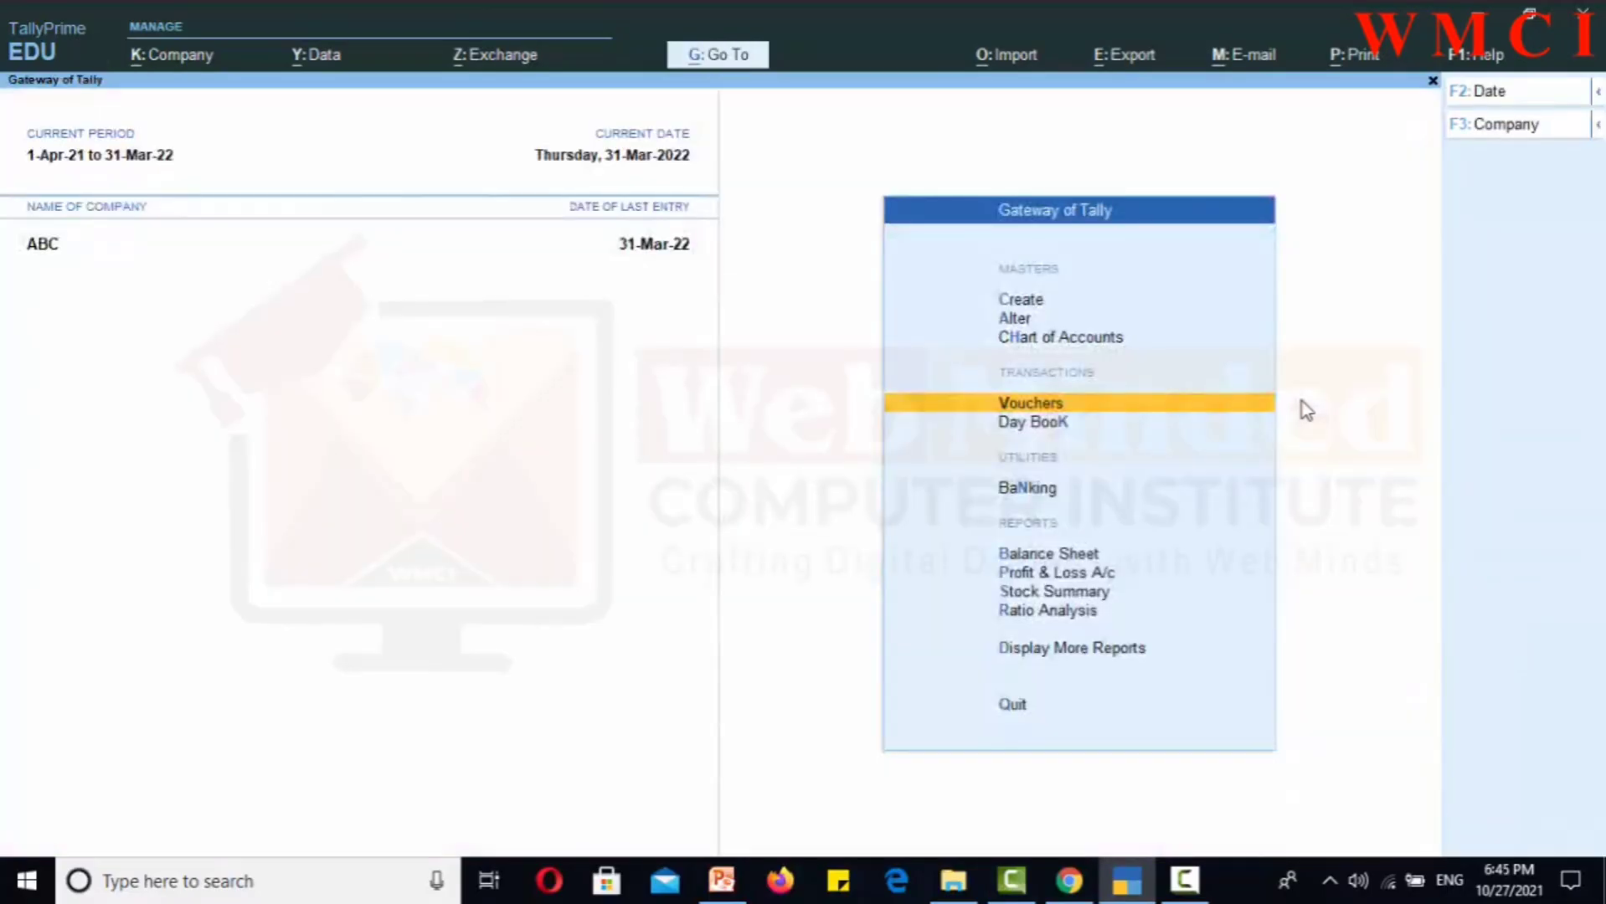
pyautogui.press('Down')
pyautogui.press('Down')
pyautogui.press('Down')
pyautogui.press('Down')
pyautogui.press('Up')
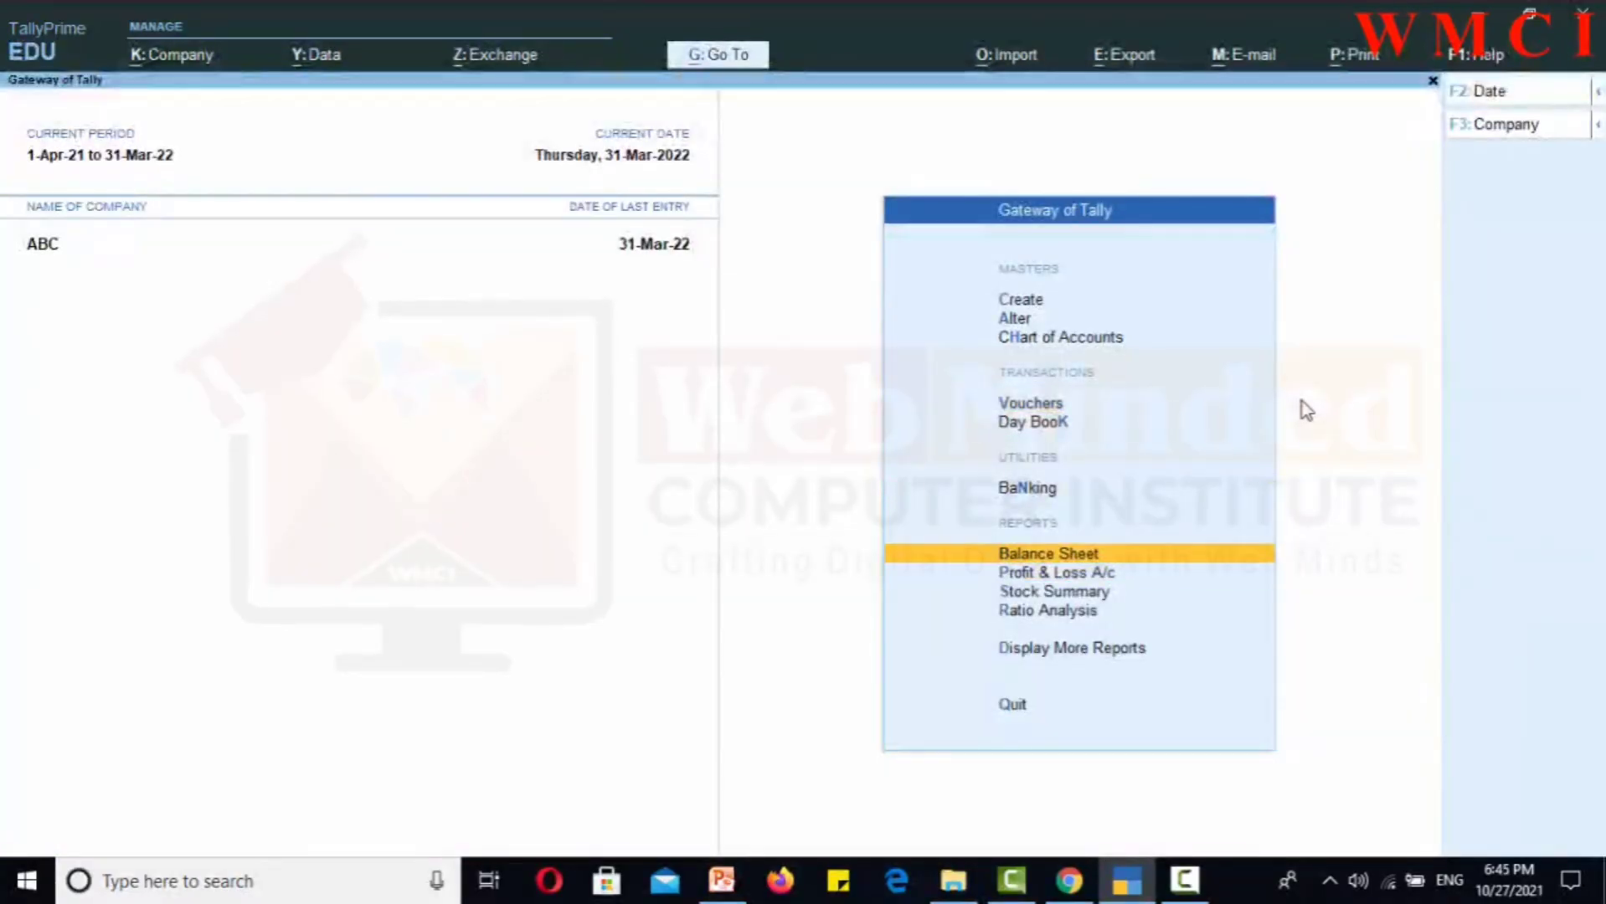
pyautogui.press('Return')
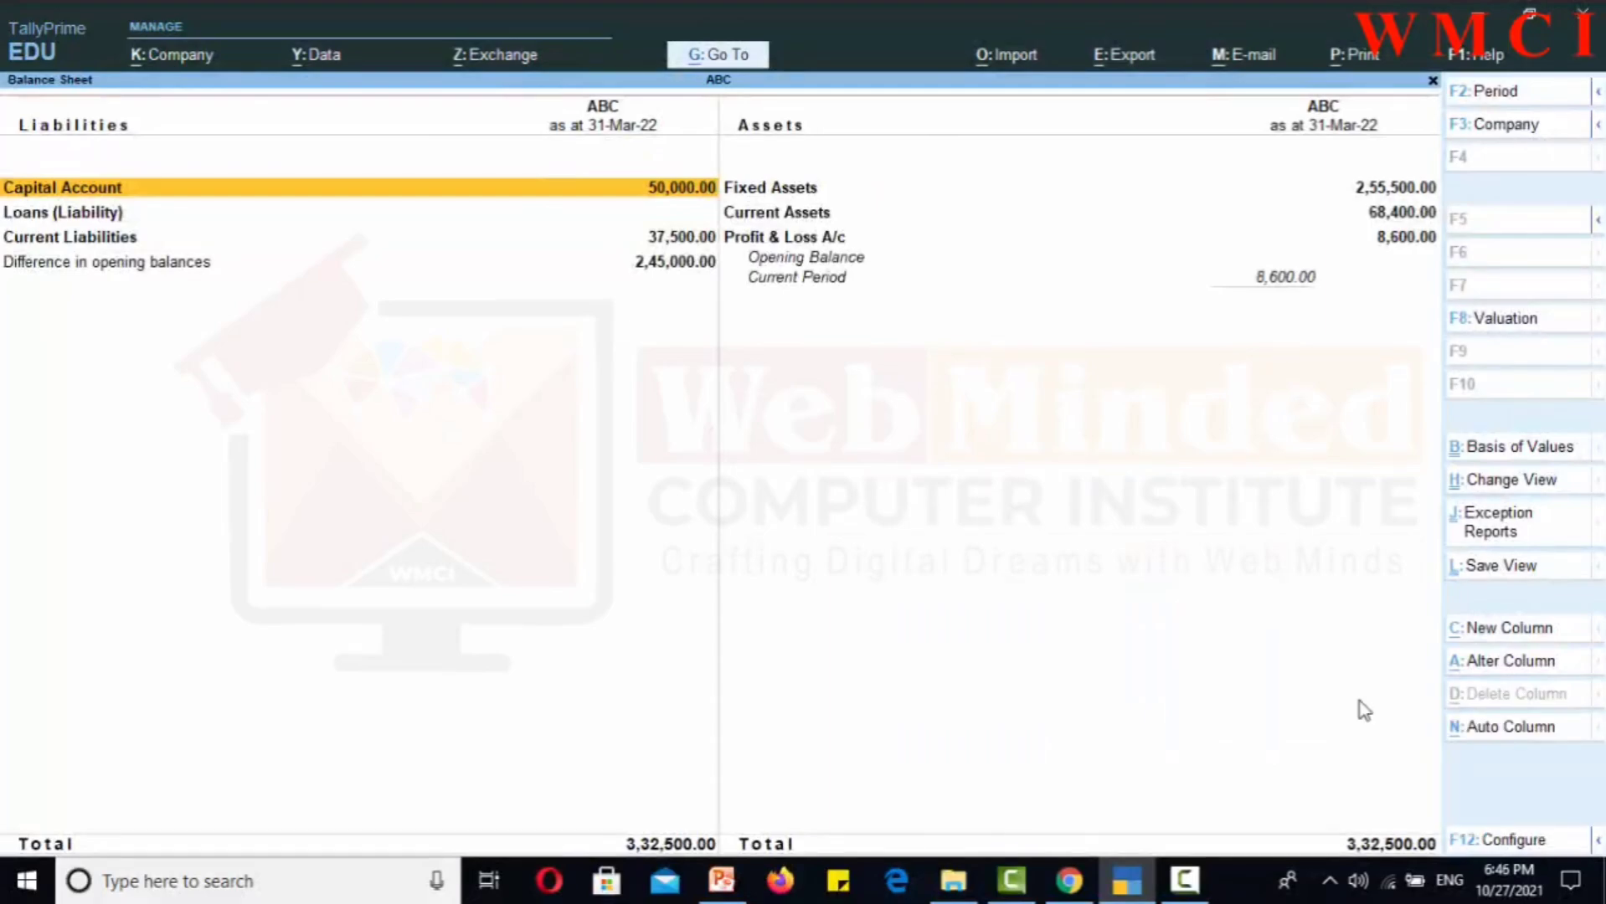
# Drill down through Fixed Assets and Bike to its March depreciation voucher, and return to the Fixed Assets summary
pyautogui.press('Right')
pyautogui.press('Return')
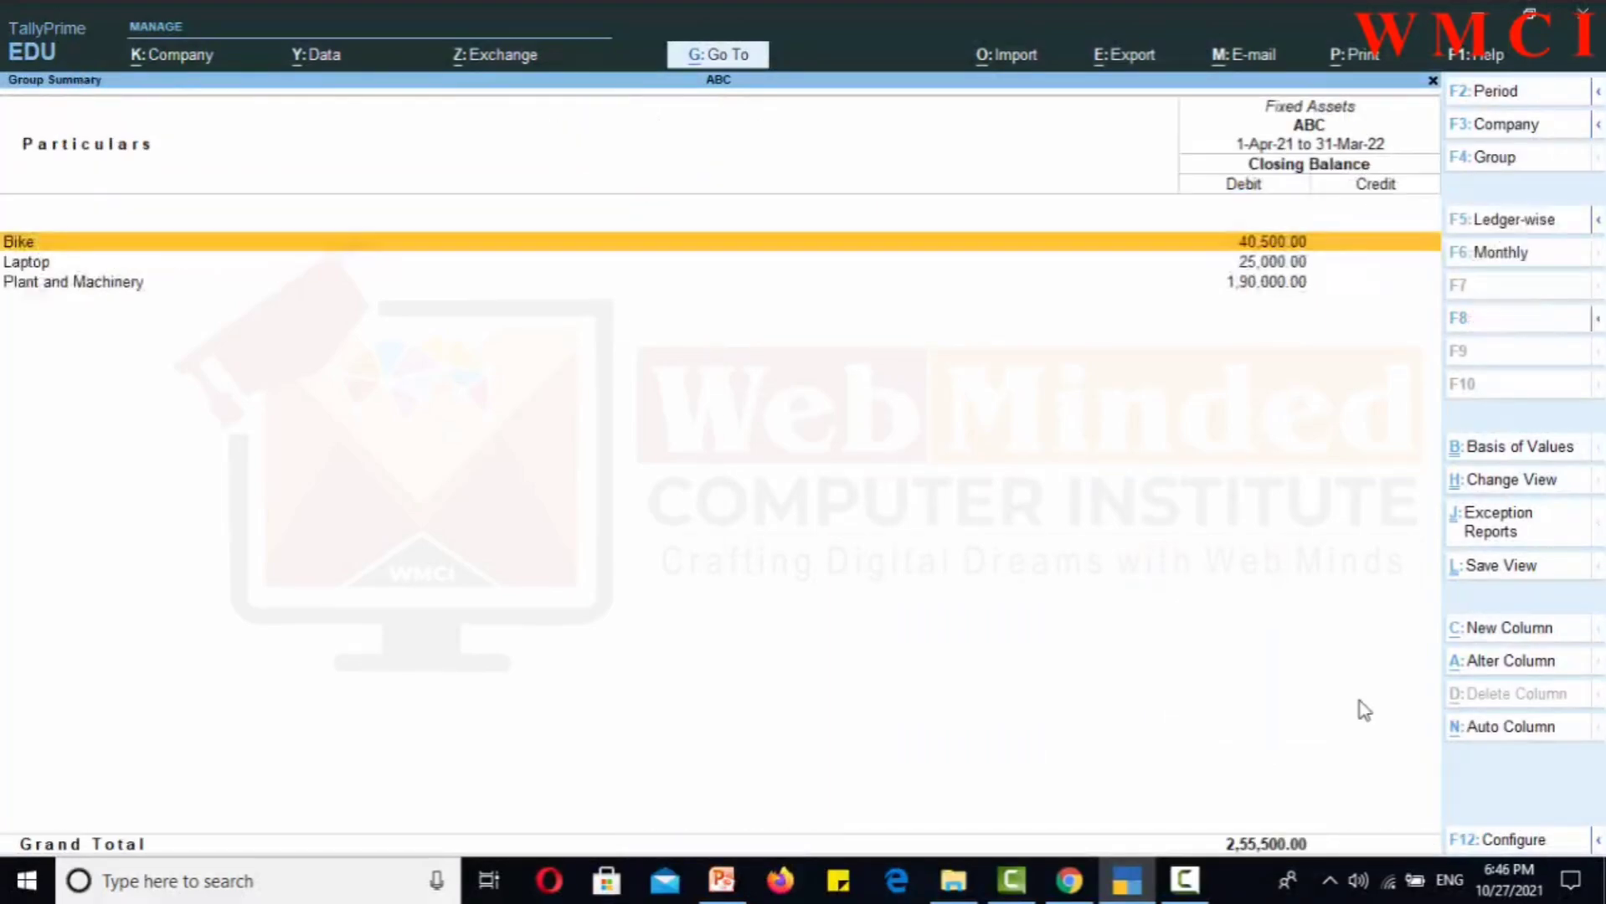
pyautogui.press('Return')
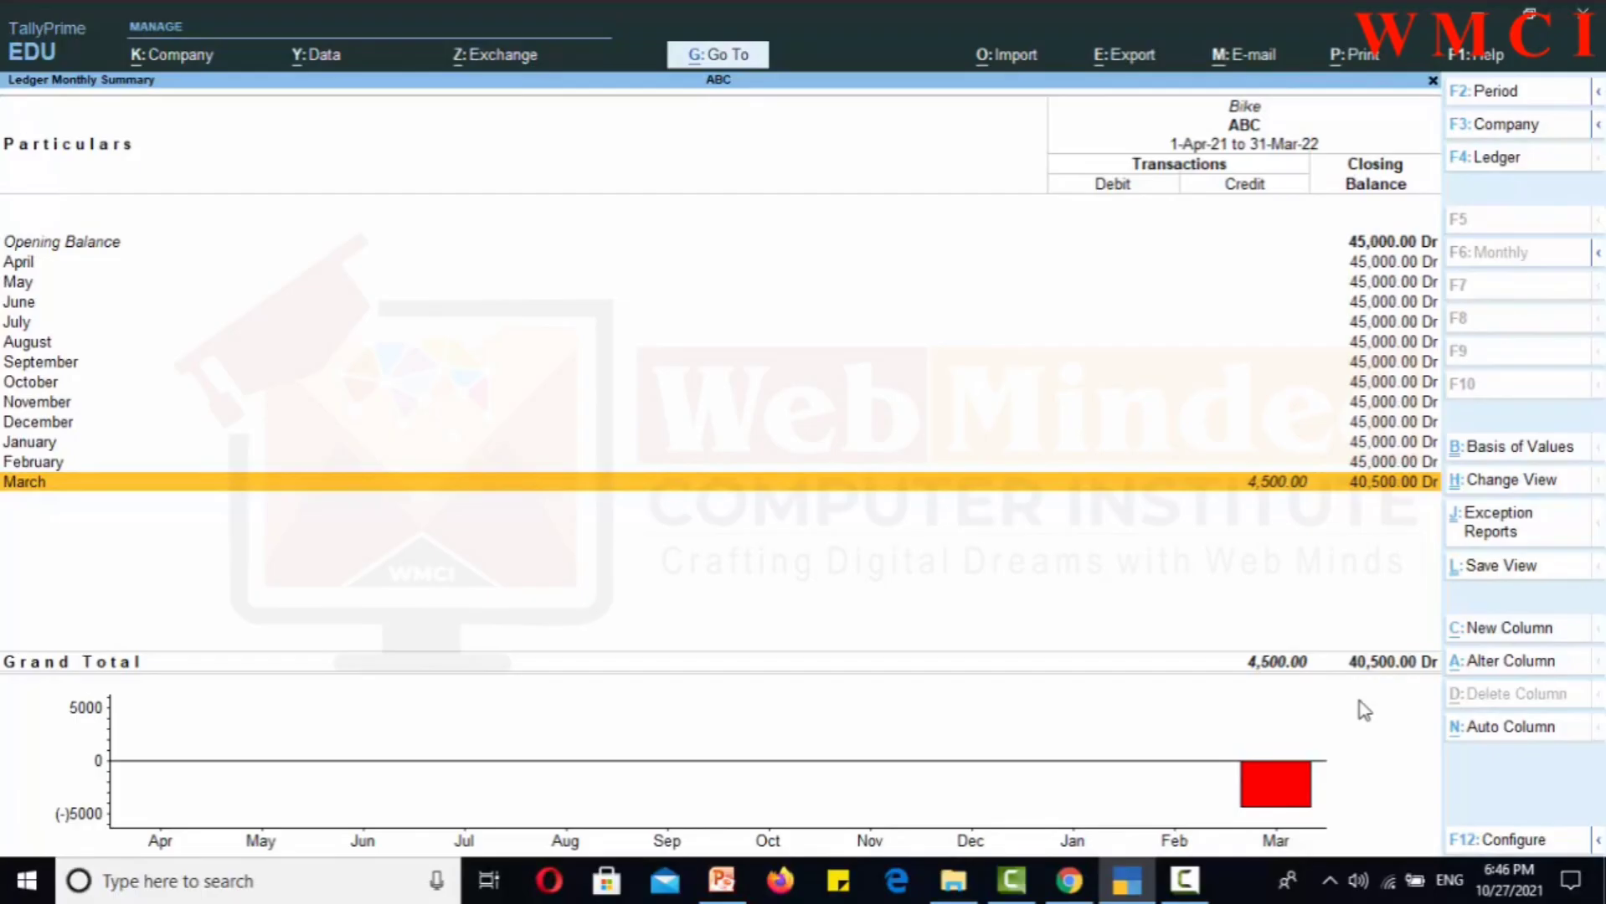
pyautogui.press('Return')
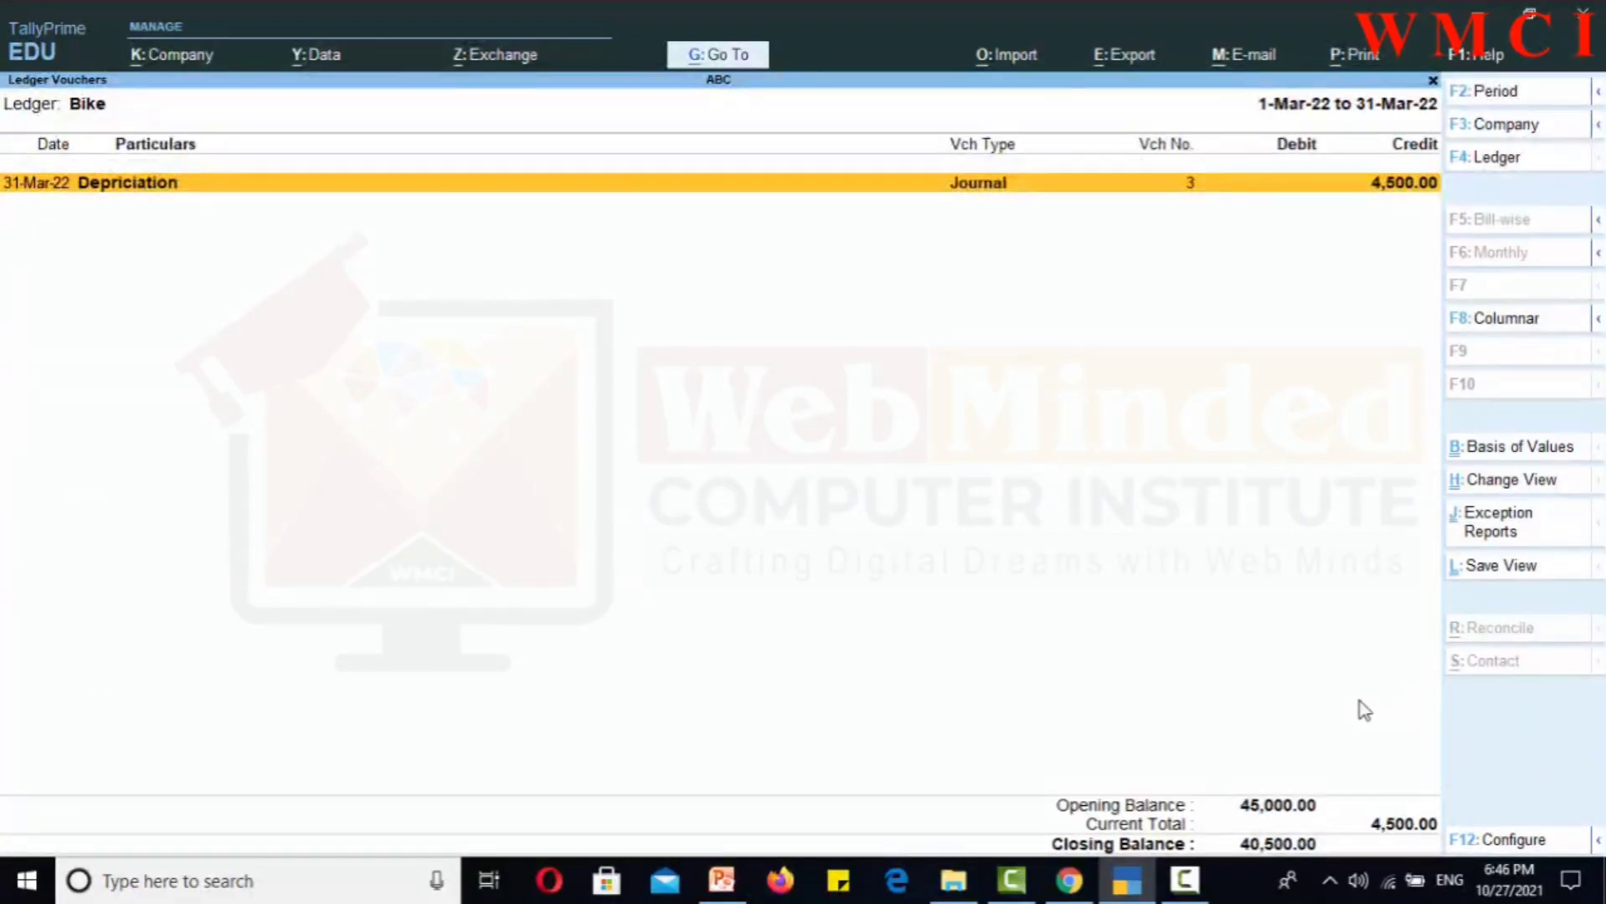
pyautogui.press('Return')
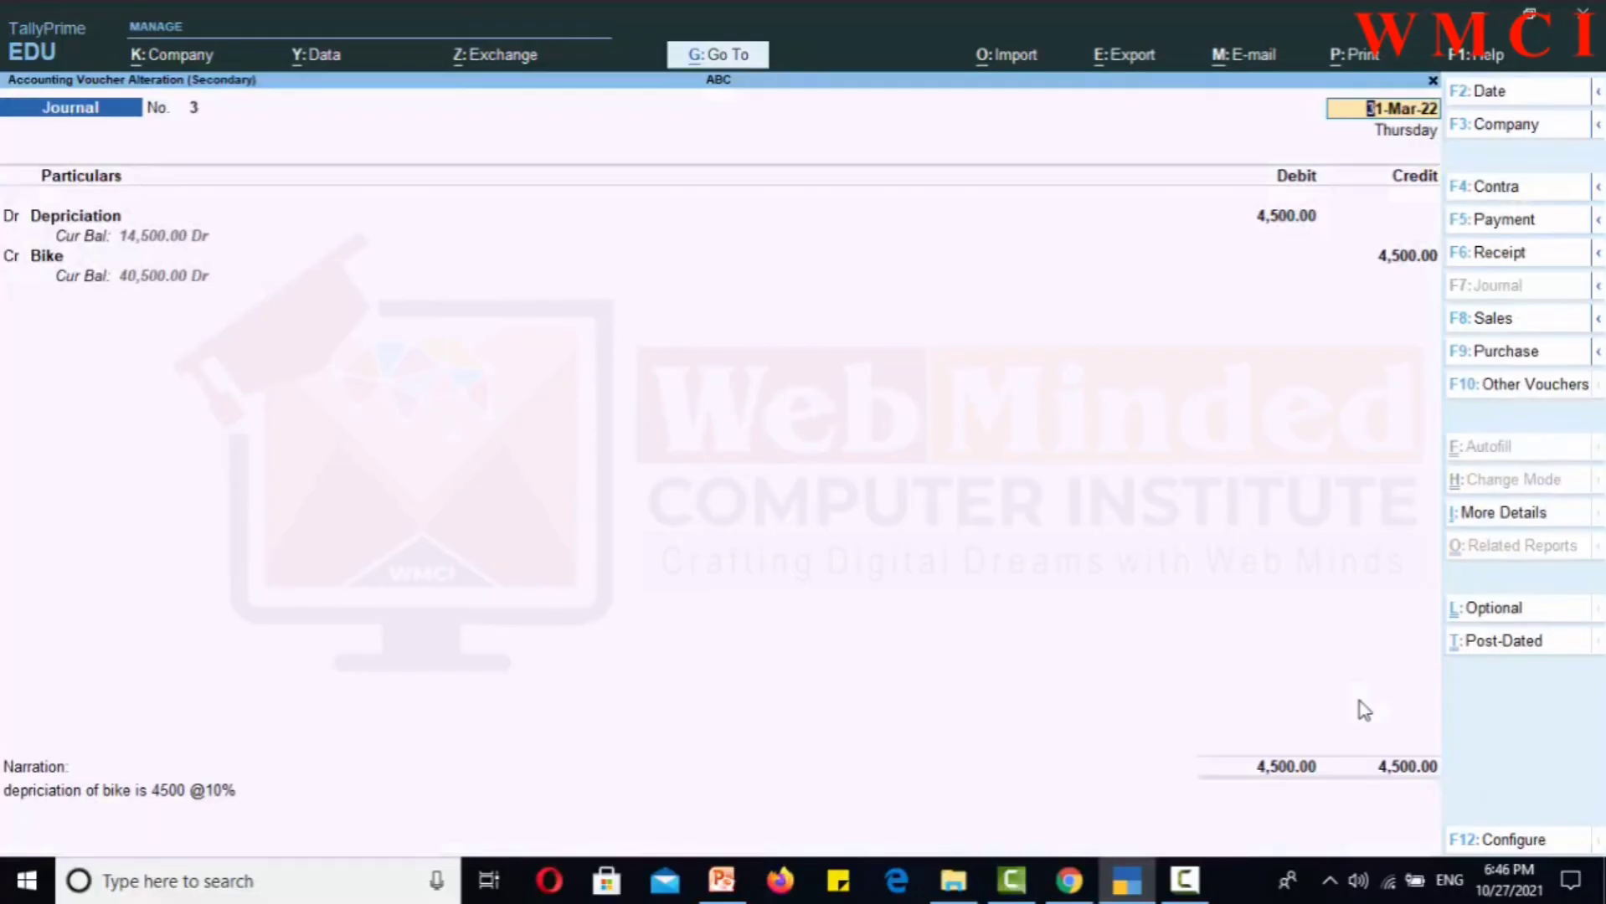
pyautogui.press('Escape')
pyautogui.press('Return')
pyautogui.press('Escape')
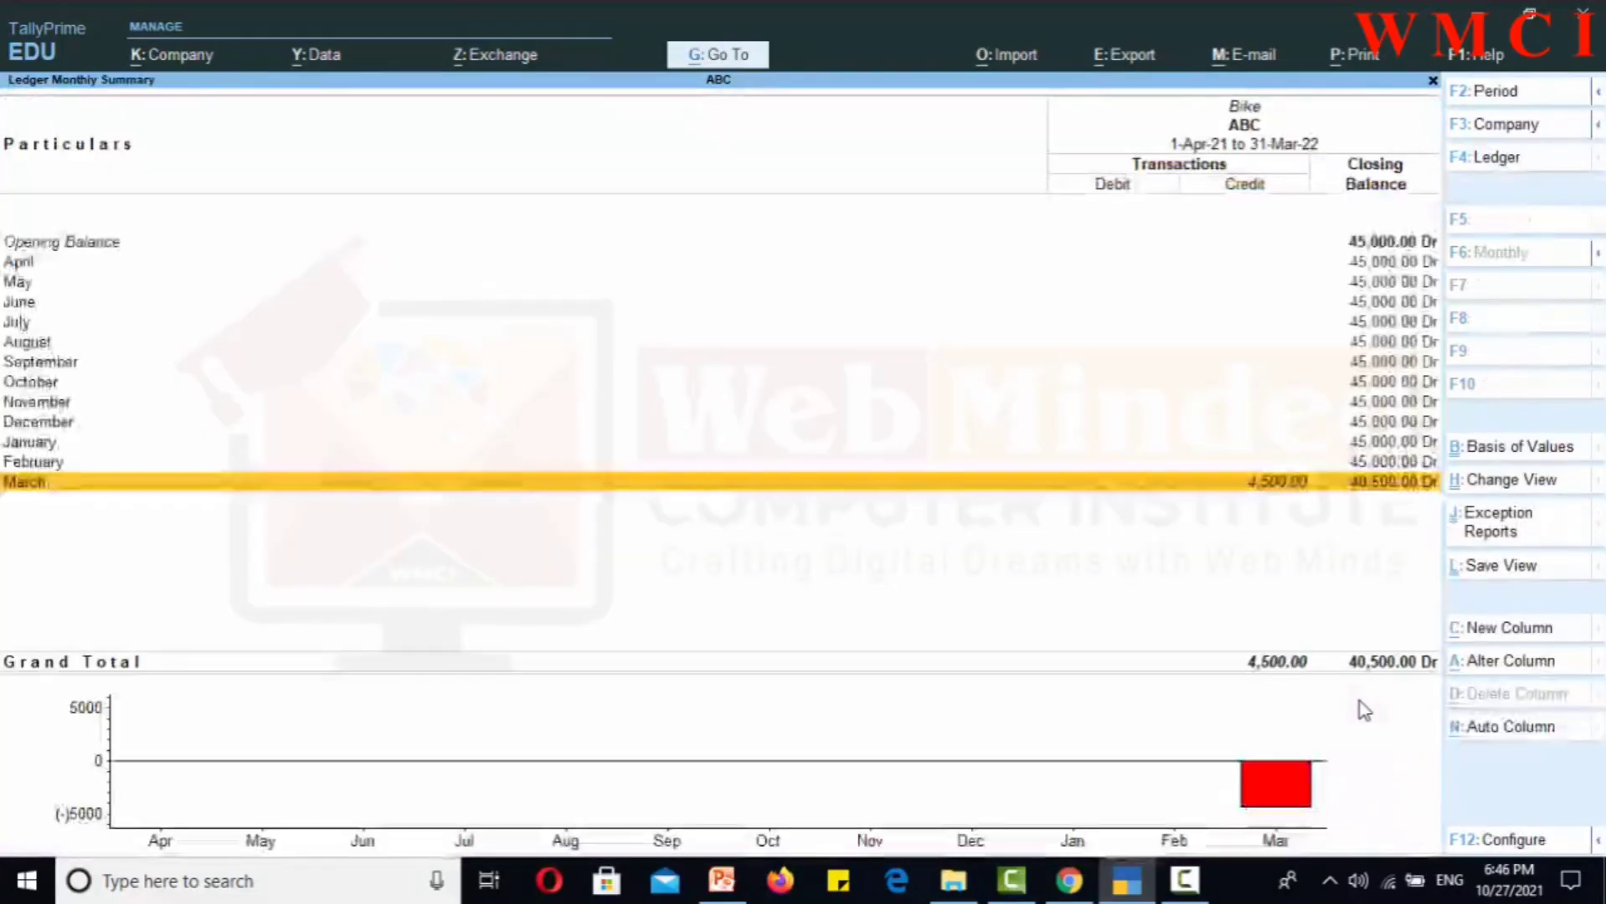
pyautogui.press('Escape')
# Check the monthly summary of Plant and Machinery and return to the Gateway of Tally
pyautogui.press('Down')
pyautogui.press('Down')
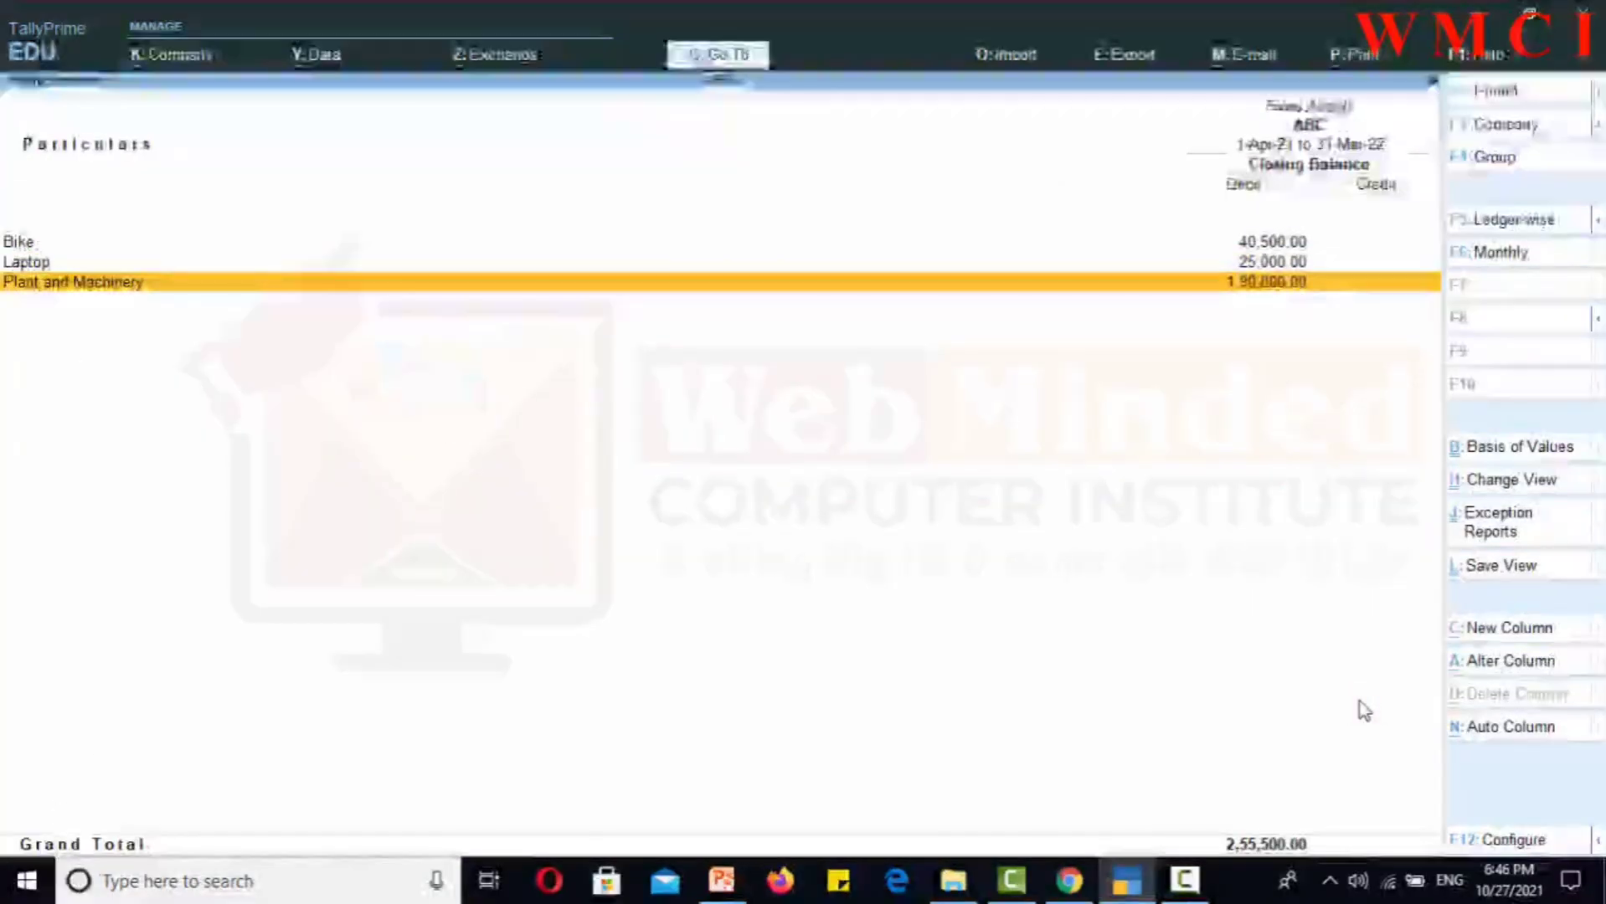
pyautogui.press('Return')
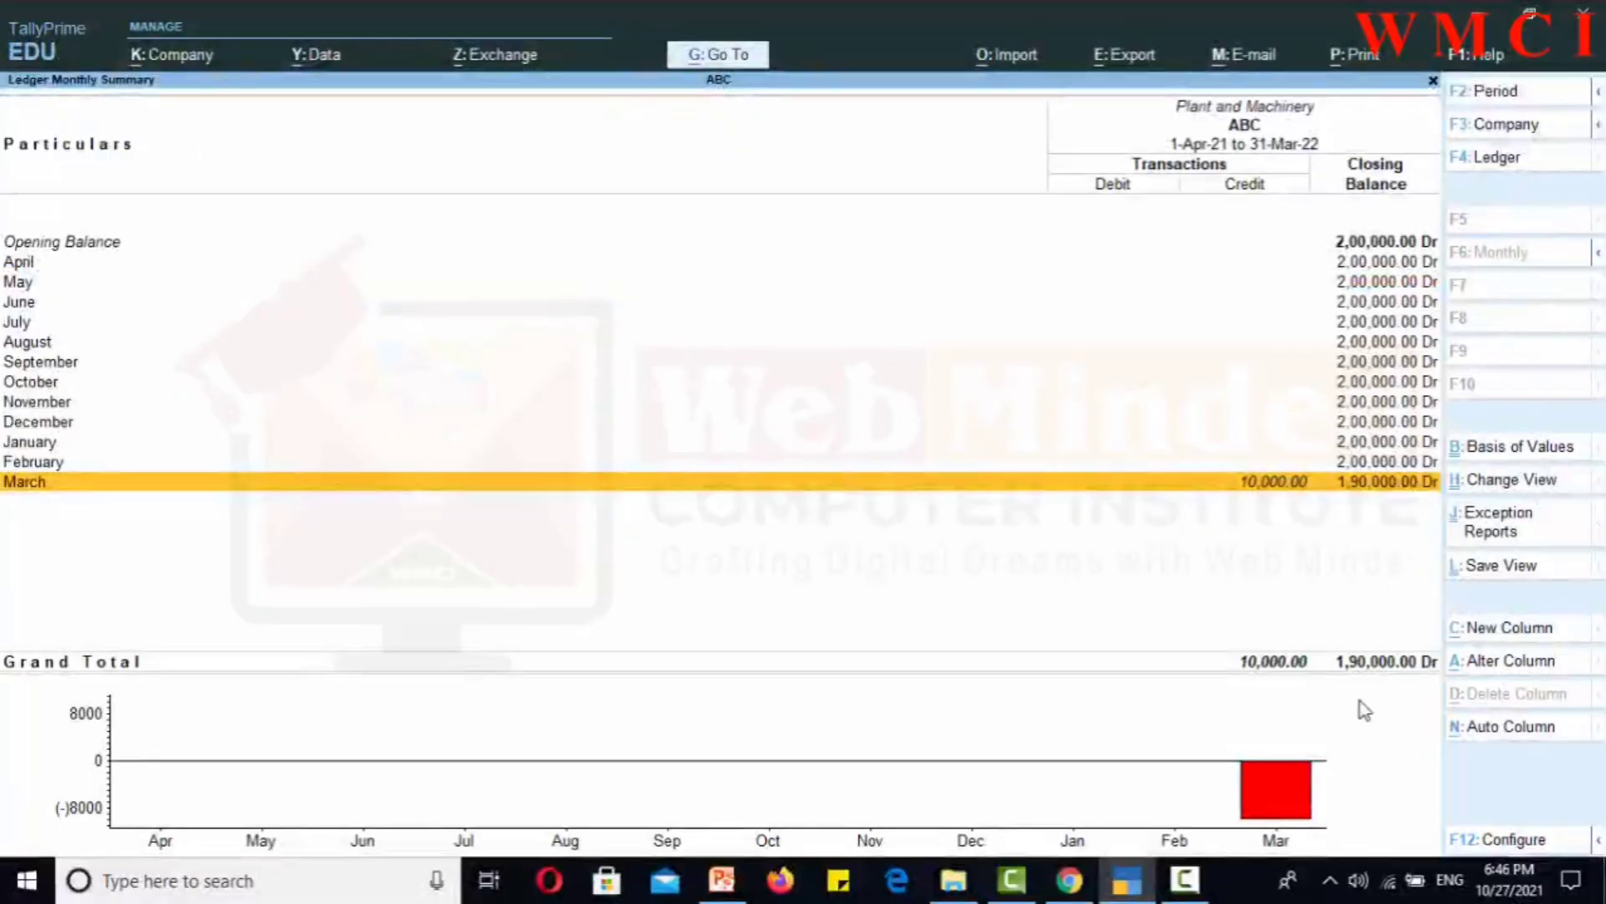
pyautogui.press('Escape')
pyautogui.press('Escape')
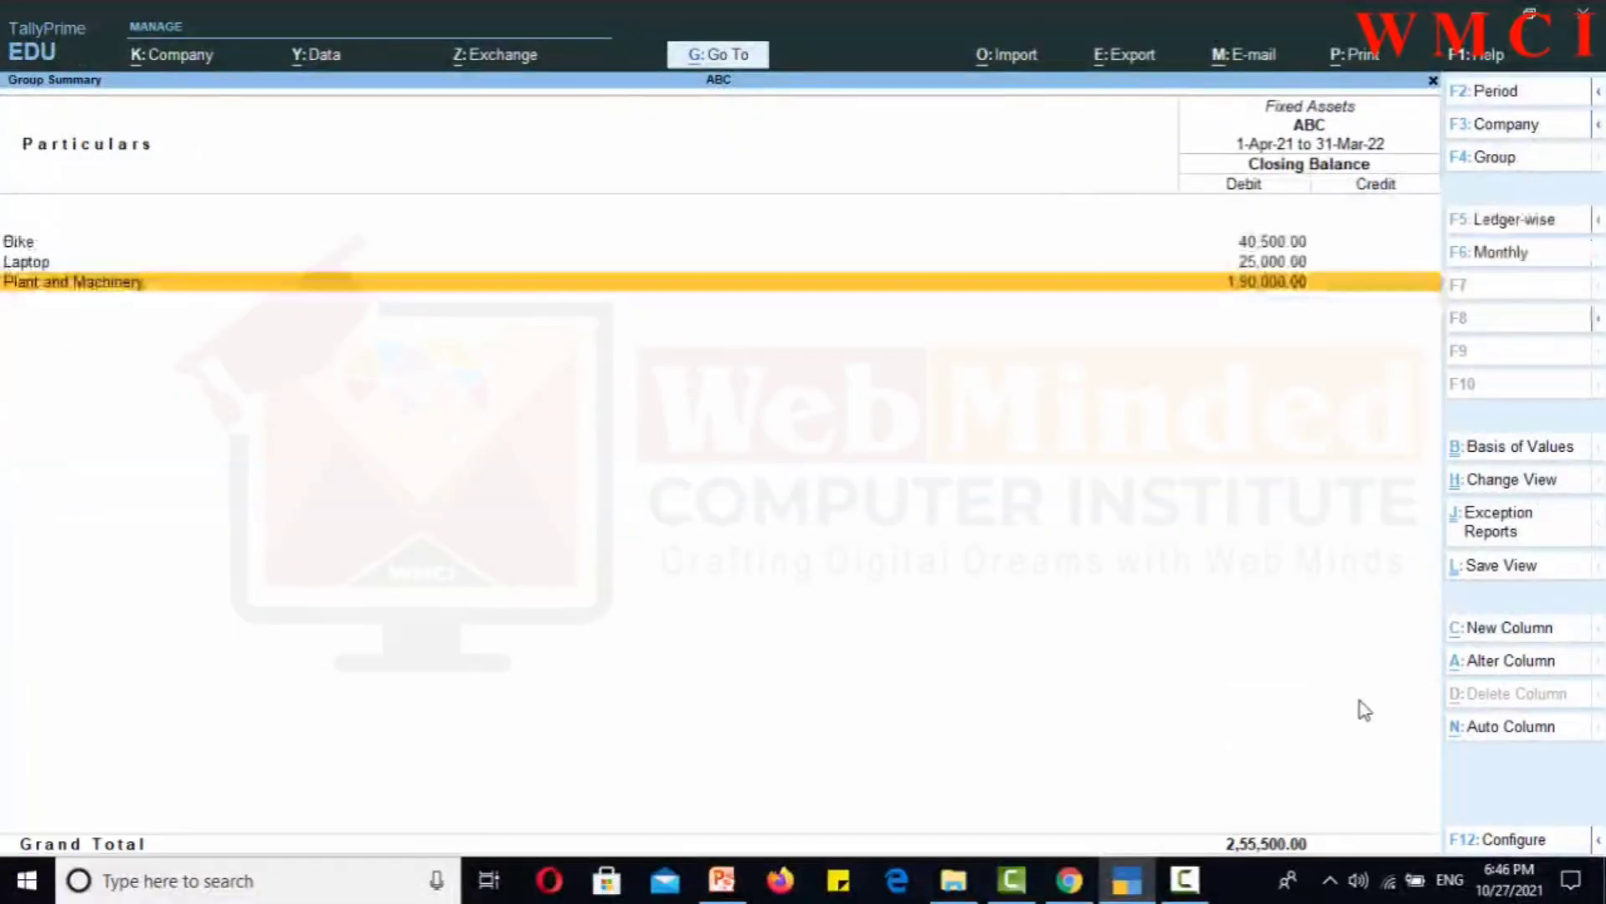
pyautogui.press('Escape')
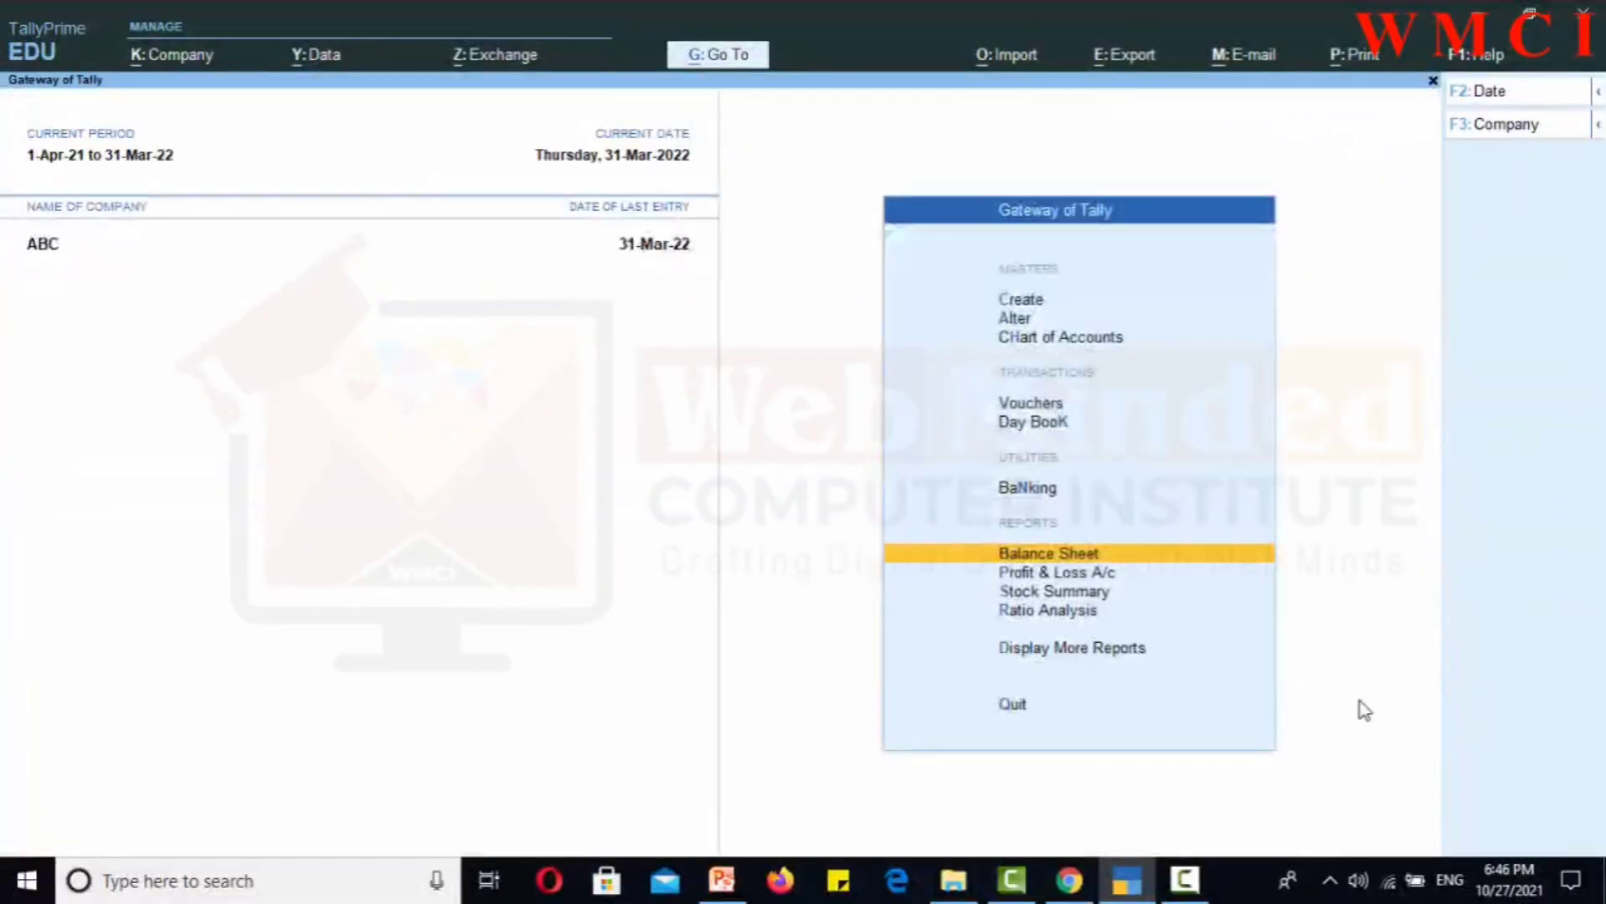
# Open the Profit & Loss A/c and drill down into Indirect Expenses
pyautogui.press('Down')
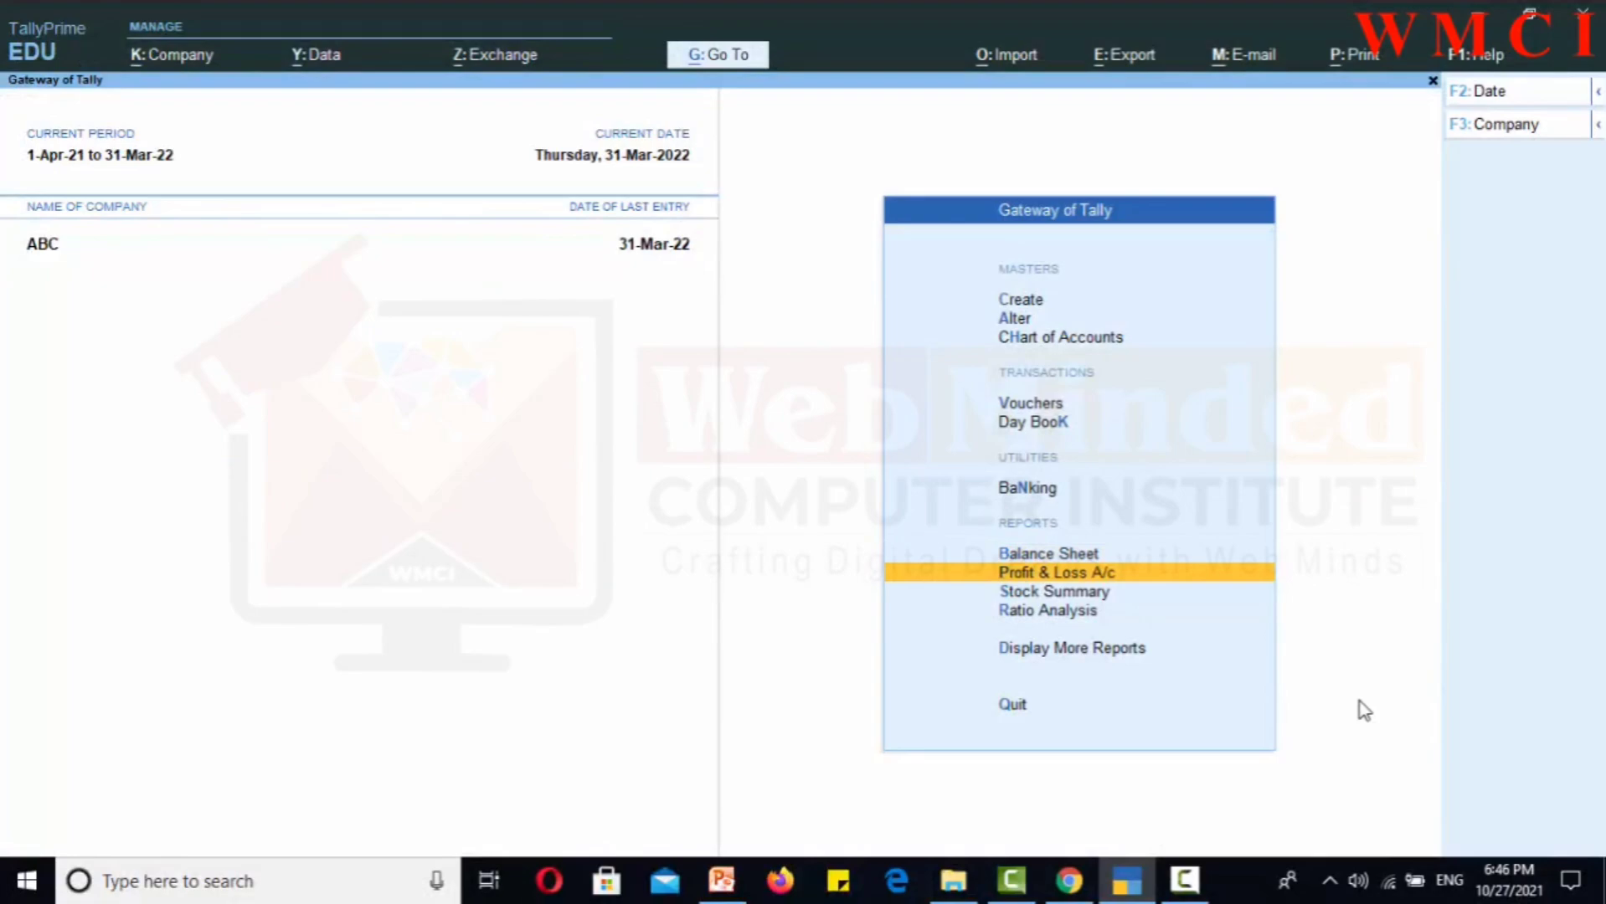
pyautogui.press('Return')
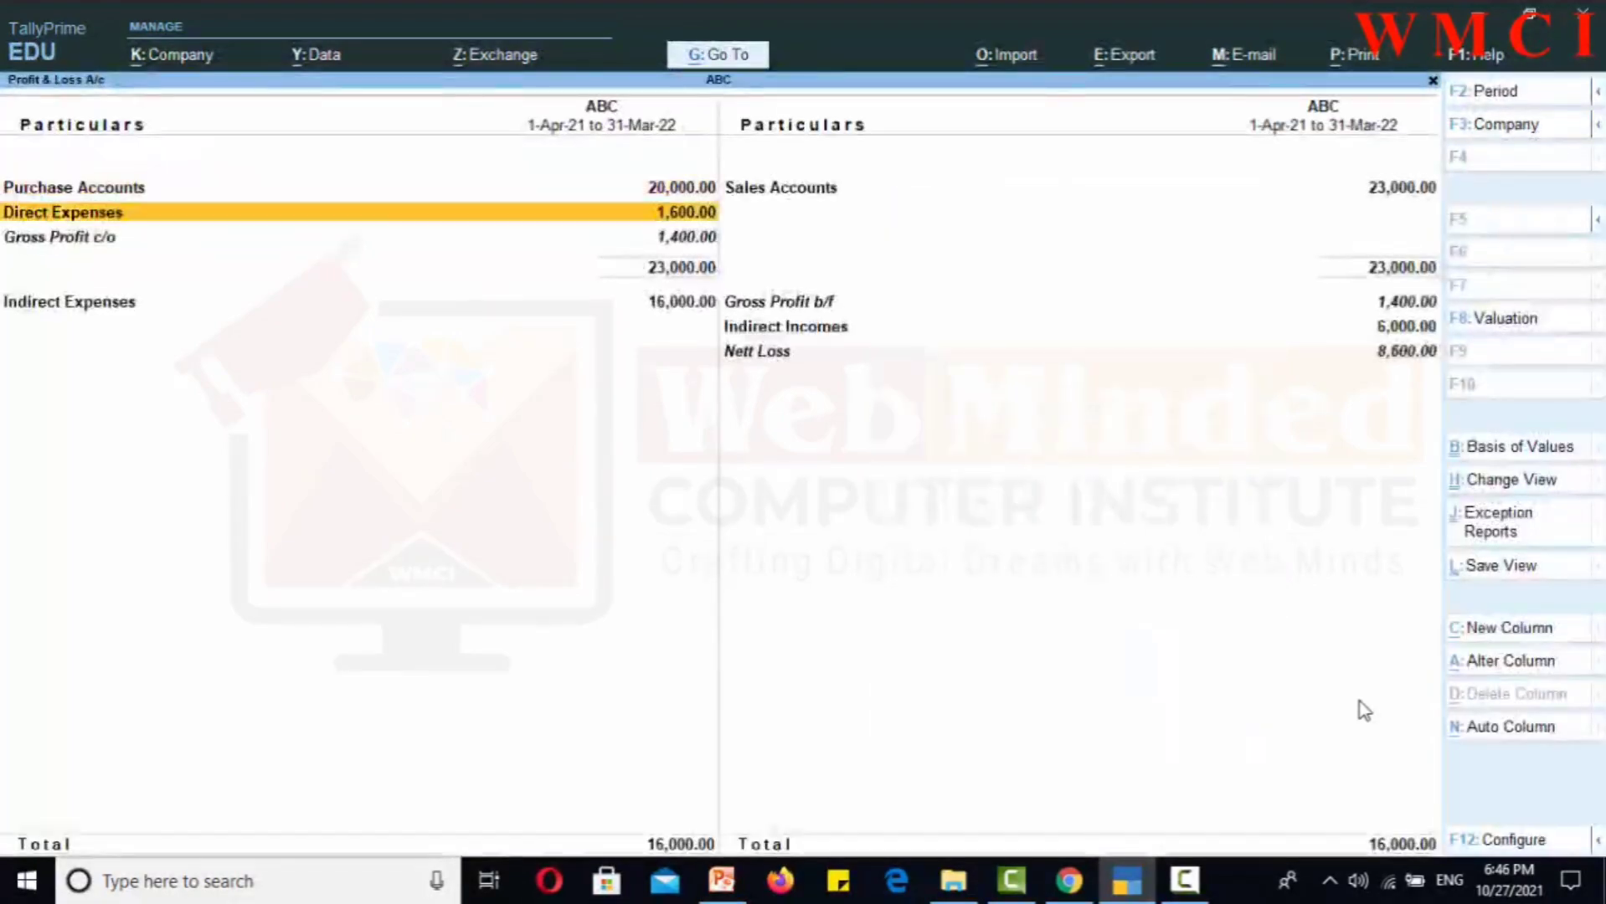
pyautogui.press('Down')
pyautogui.press('Down')
pyautogui.press('Return')
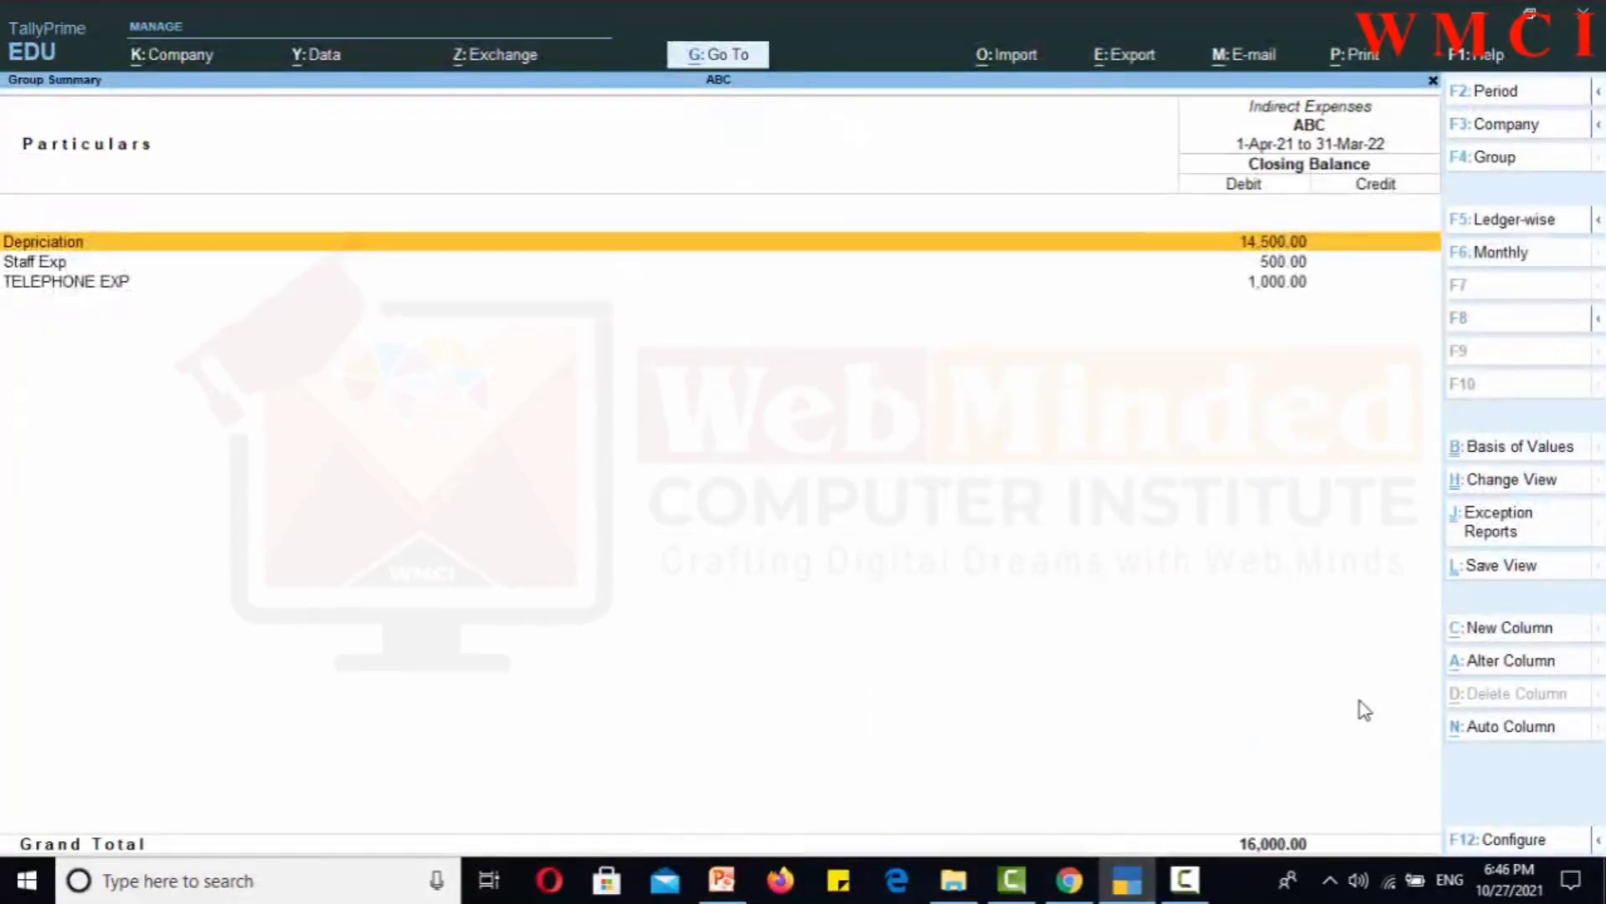
# Examine the March vouchers of the Depriciation ledger and back out of them
pyautogui.press('Return')
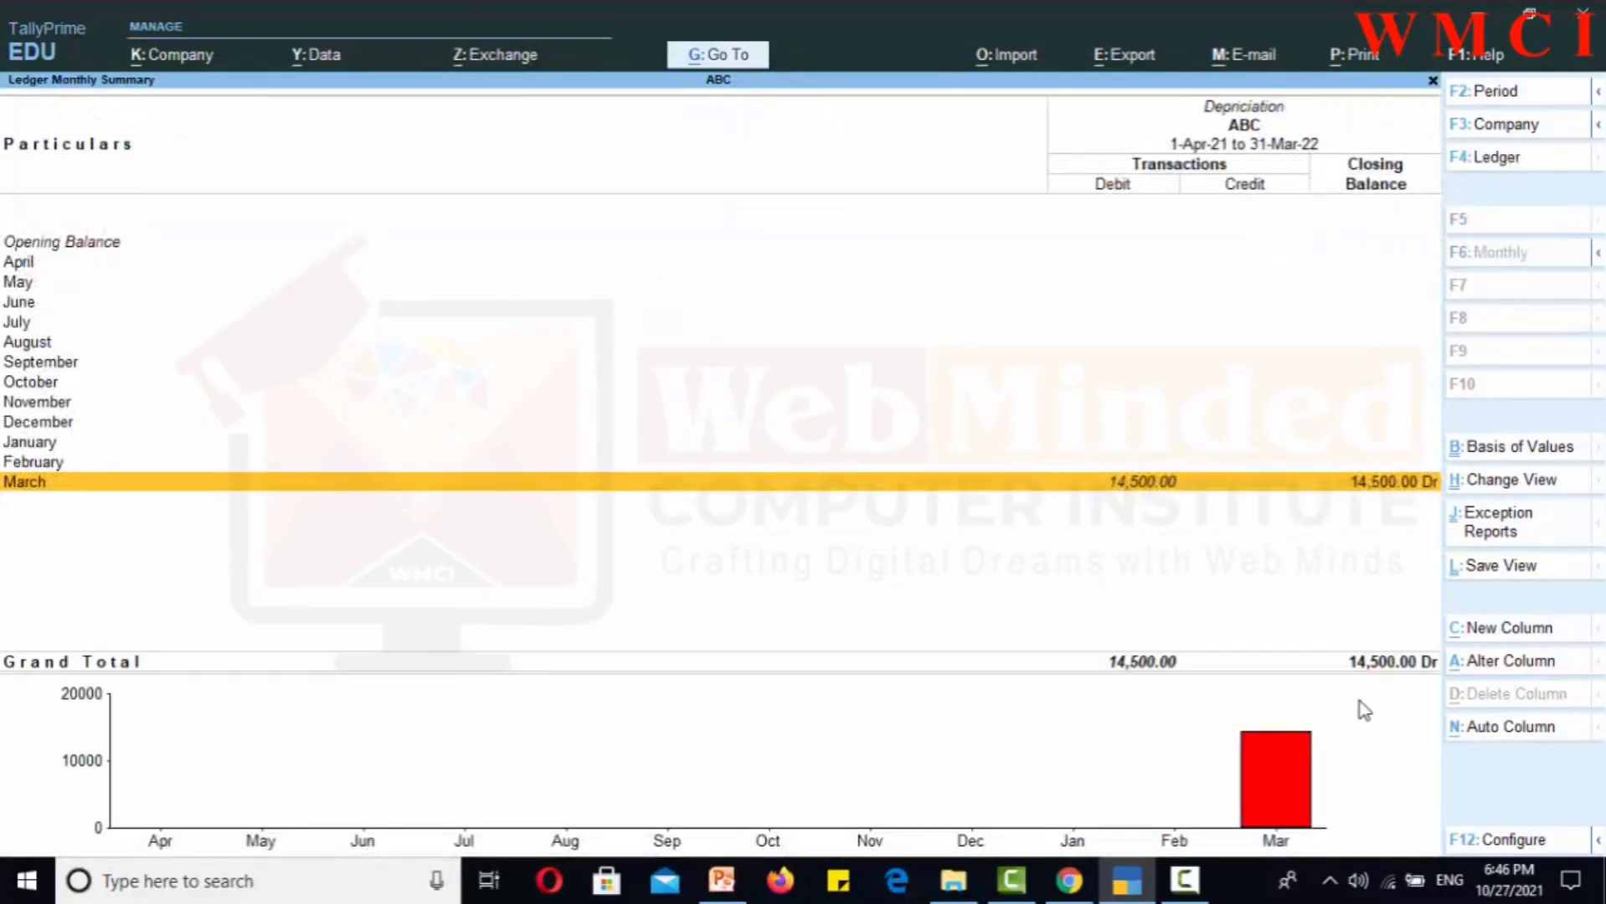
pyautogui.press('Return')
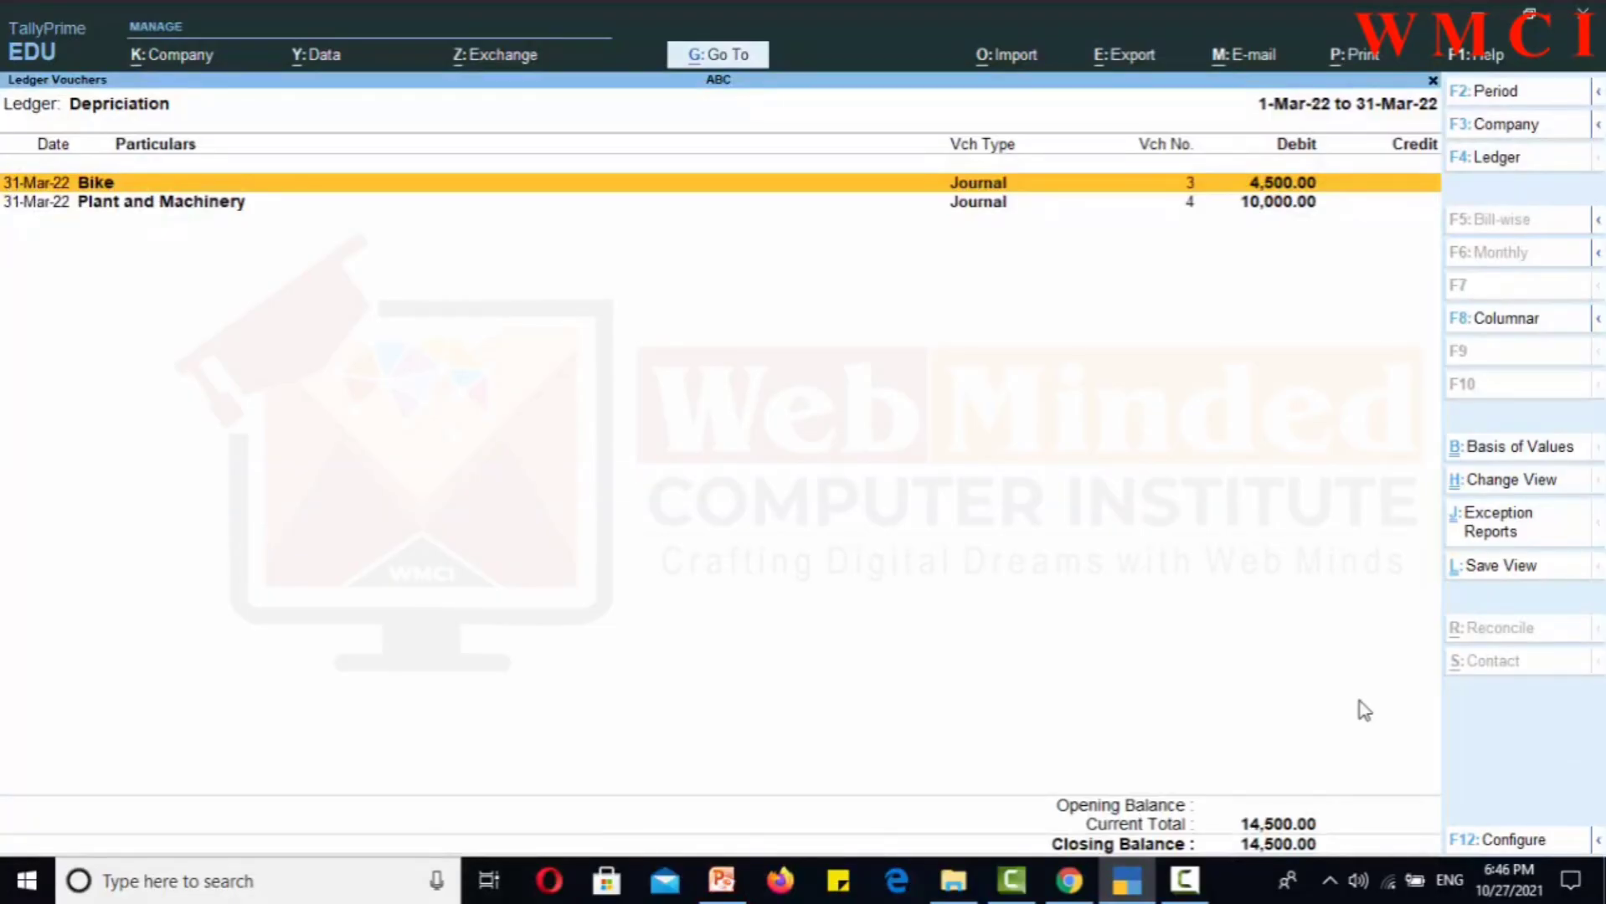
pyautogui.press('Escape')
pyautogui.press('Escape')
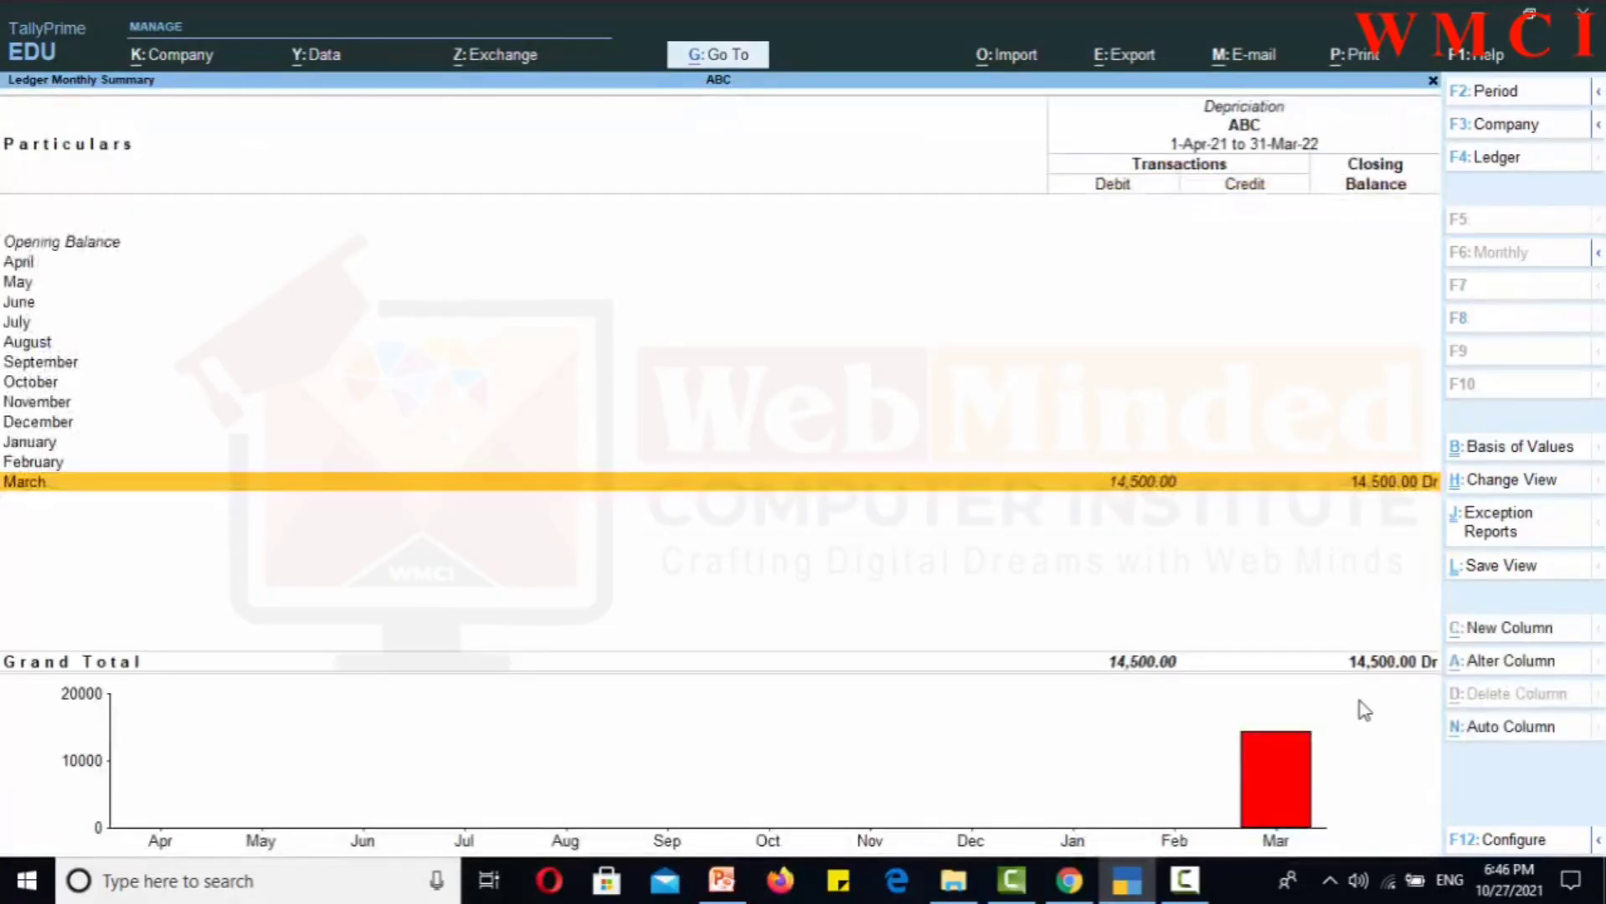